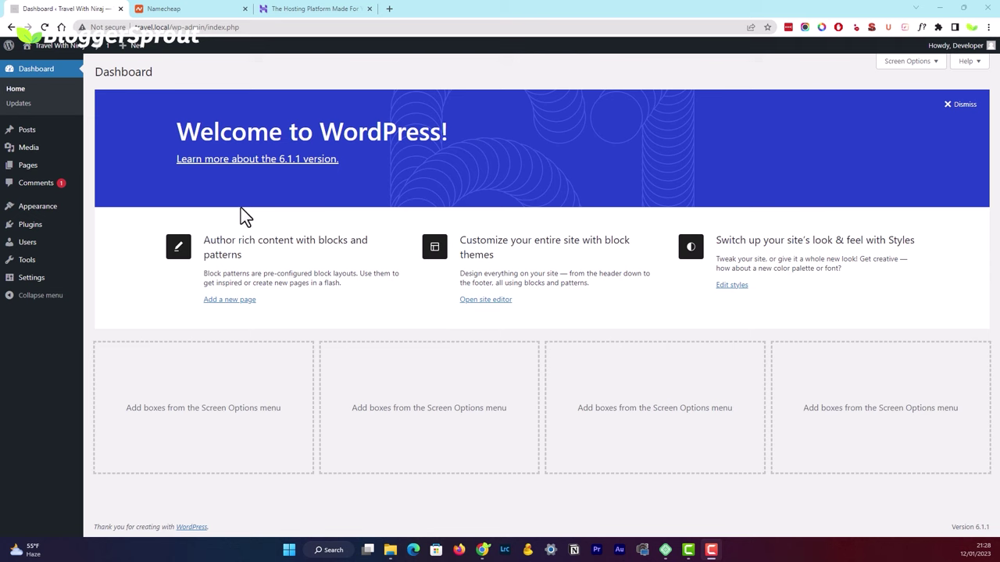
# Switch to the Namecheap site and search for the domain thrillious.com.
pyautogui.click(181, 11)
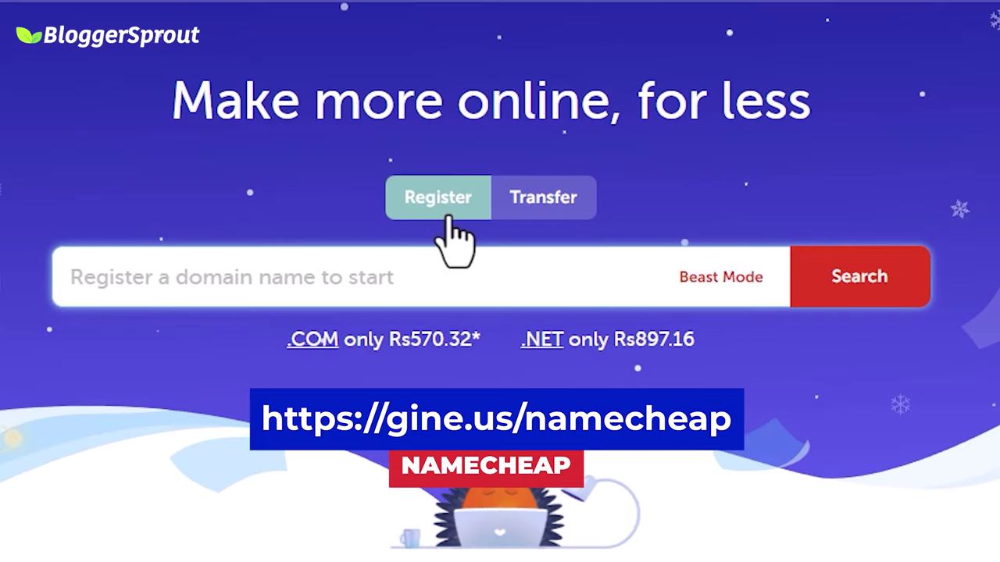
pyautogui.click(312, 260)
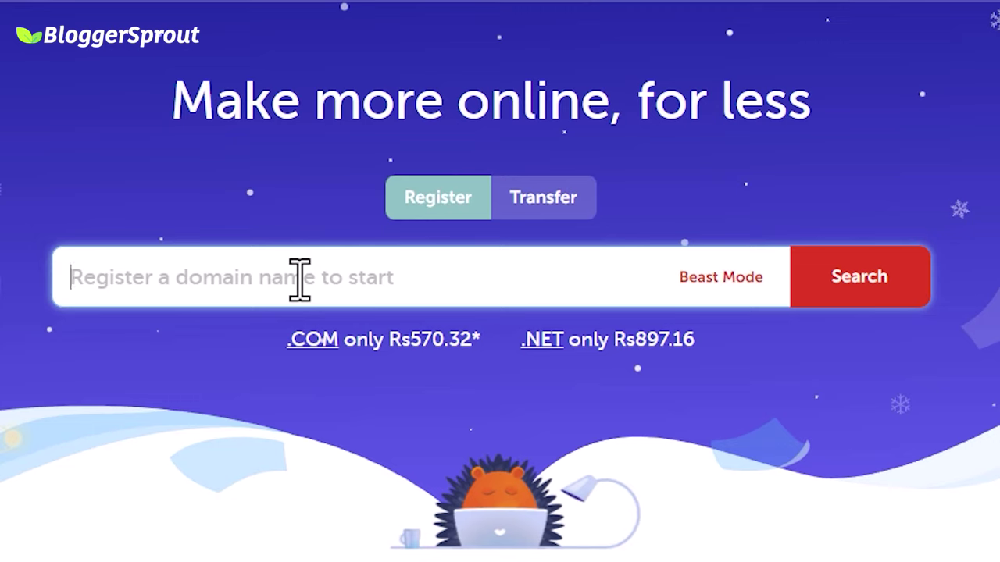
pyautogui.write('thrill')
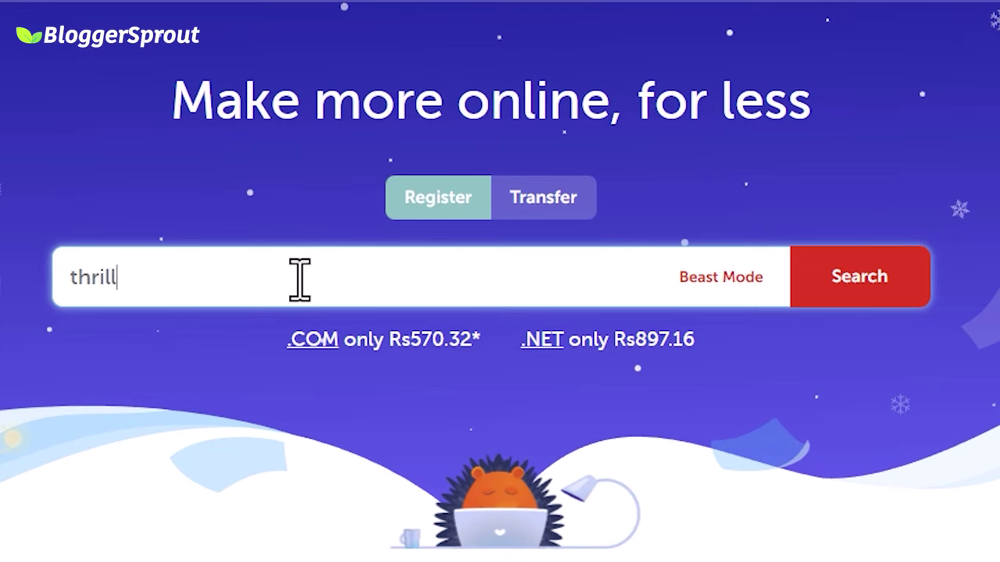
pyautogui.write('ious.com')
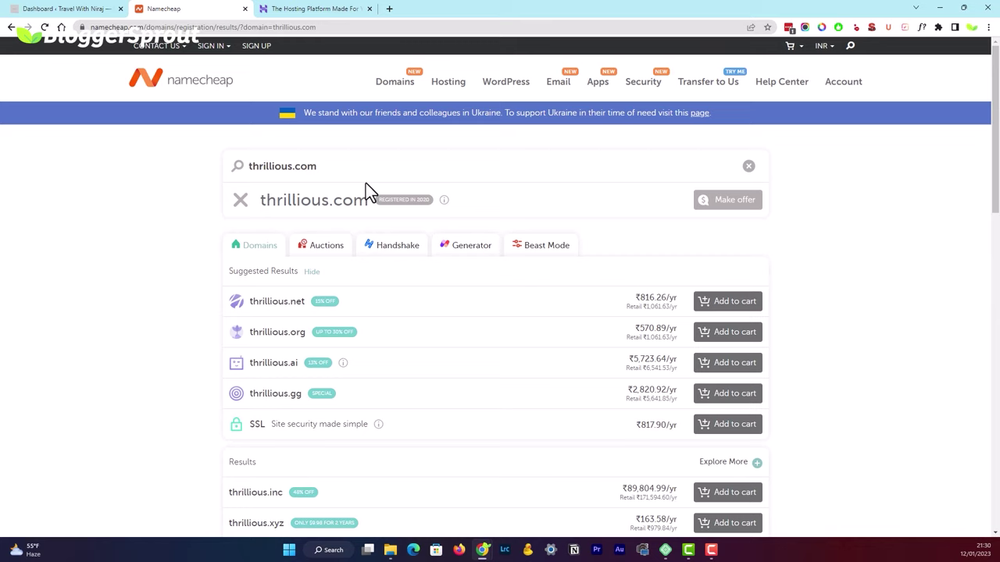
# Replace the domain search with nirajtravels.com to check its availability.
pyautogui.doubleClick(312, 166)
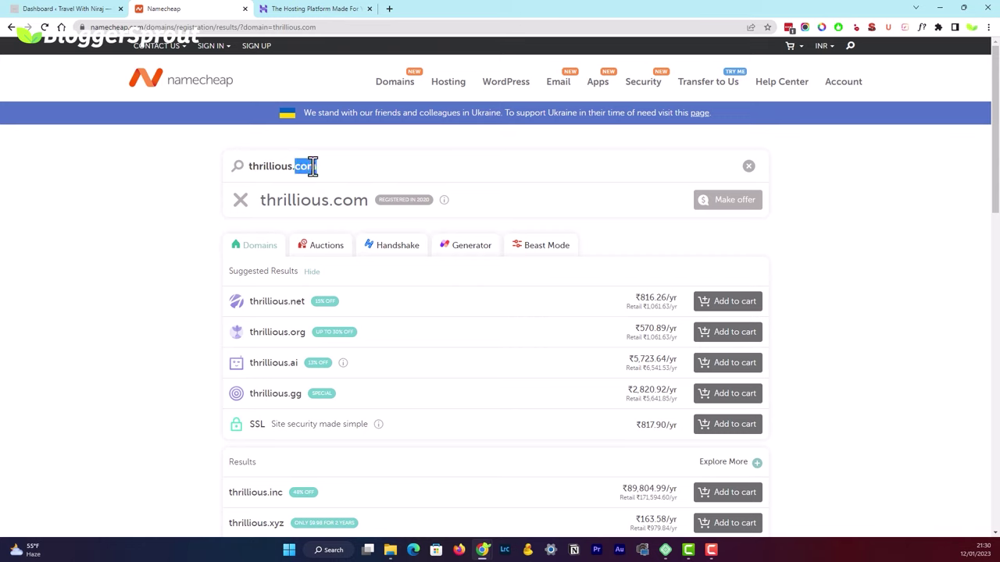
pyautogui.doubleClick(268, 167)
pyautogui.write('nirajtravels')
pyautogui.click(334, 172)
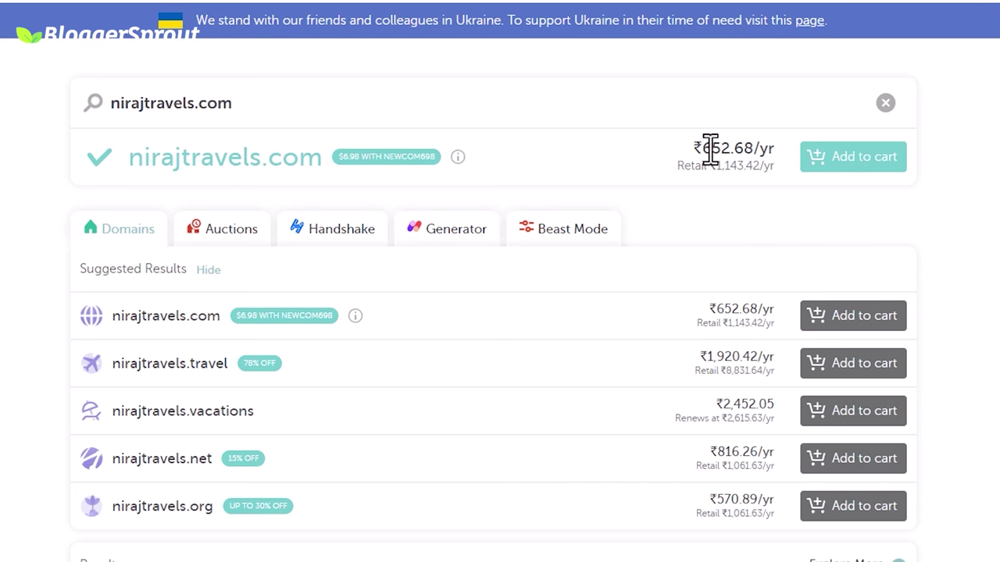
# Check the yearly price of nirajtravels.com and change the display currency to U.S. Dollar.
pyautogui.moveTo(705, 150); pyautogui.dragTo(735, 148)
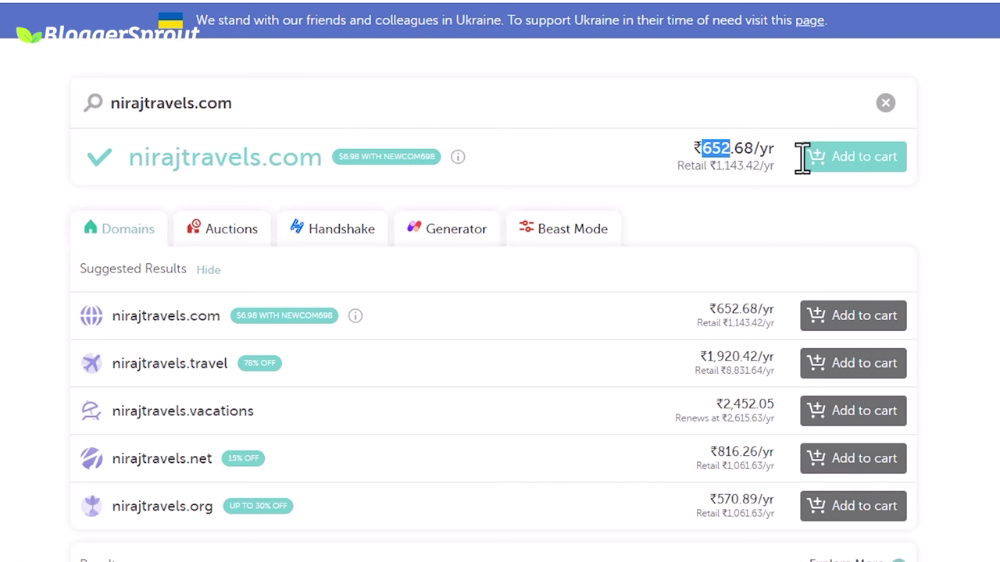
pyautogui.moveTo(831, 56)
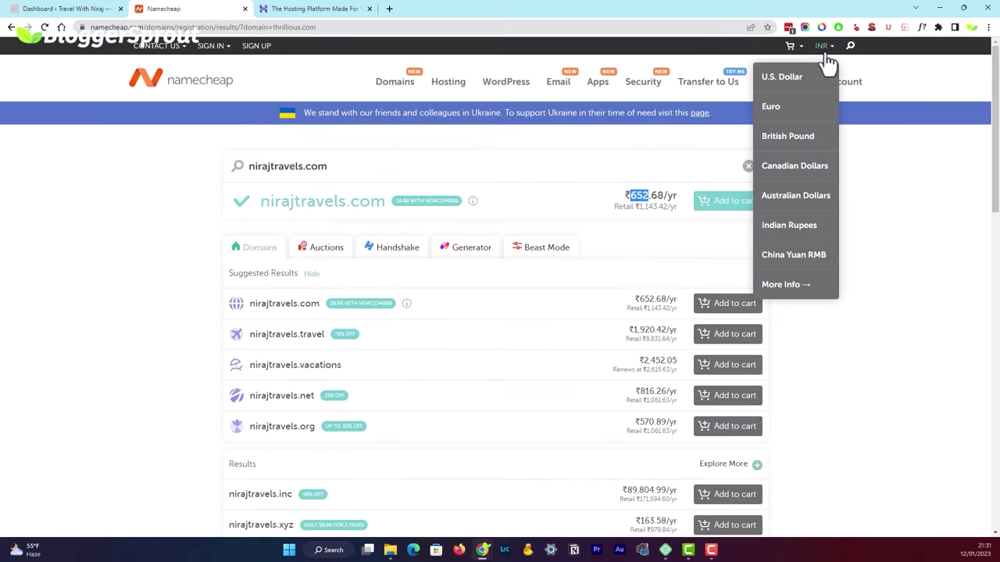
pyautogui.click(781, 81)
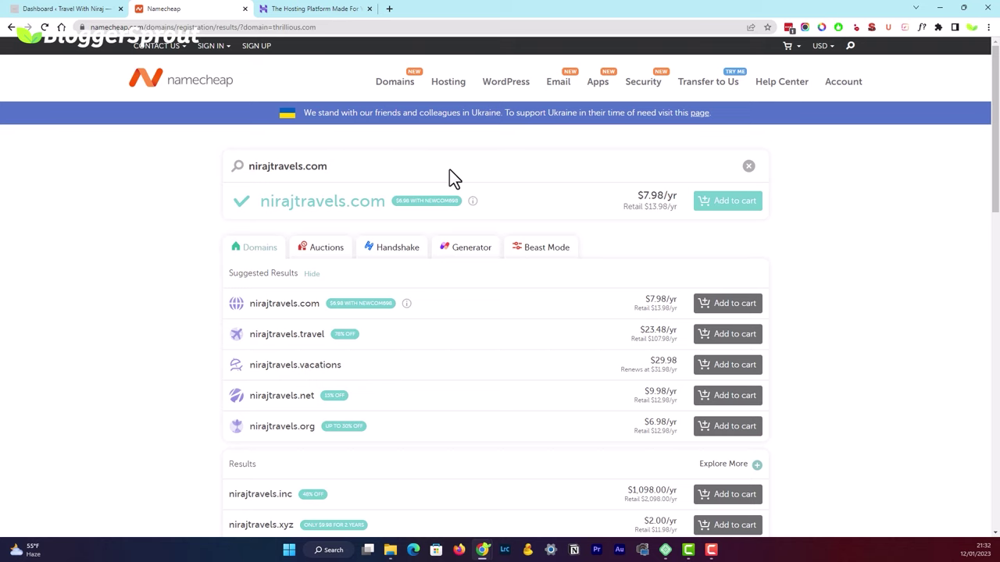
# Generate domain ideas for the keyword travel with the com extension and logo results turned off.
pyautogui.click(467, 247)
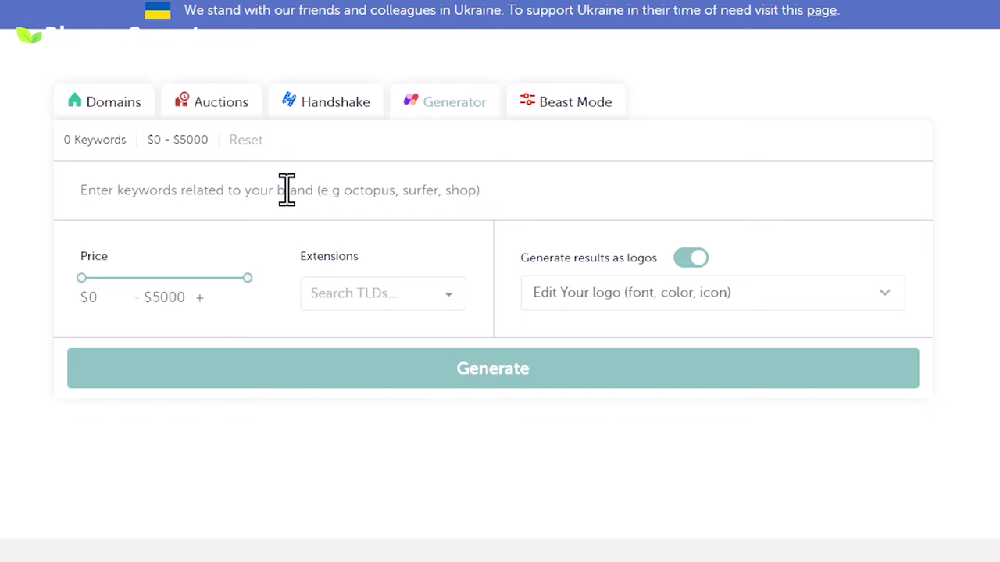
pyautogui.write('travel')
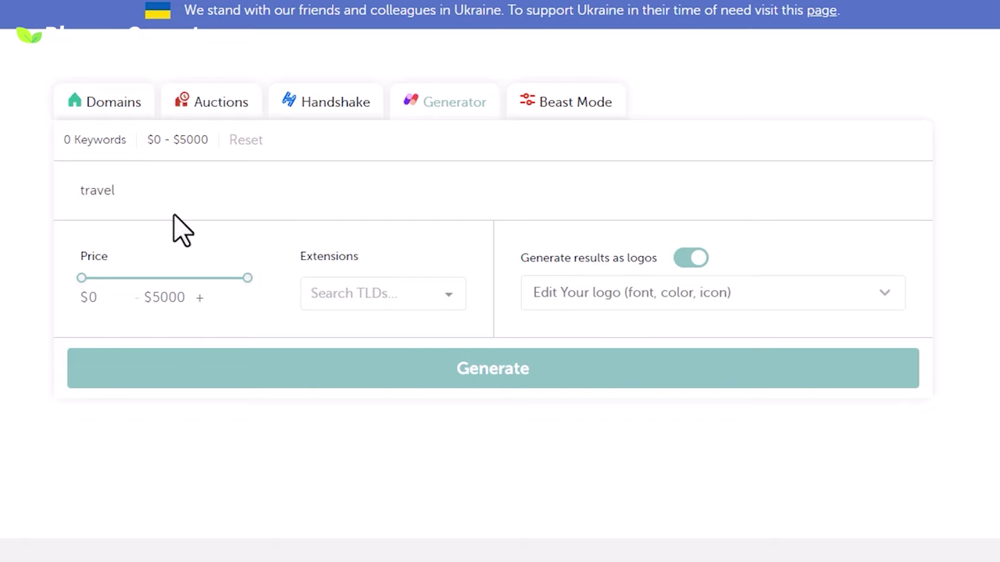
pyautogui.click(402, 296)
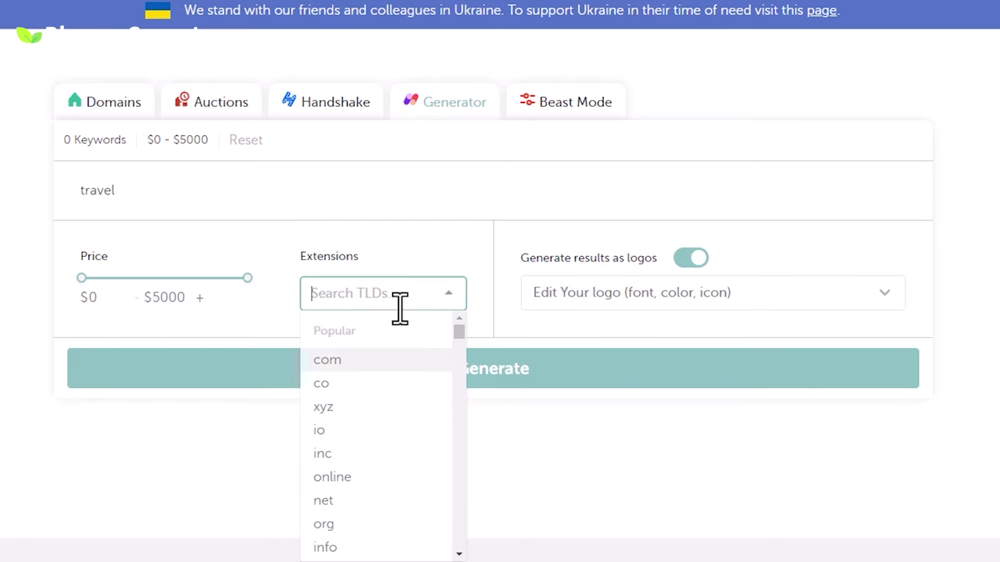
pyautogui.click(331, 361)
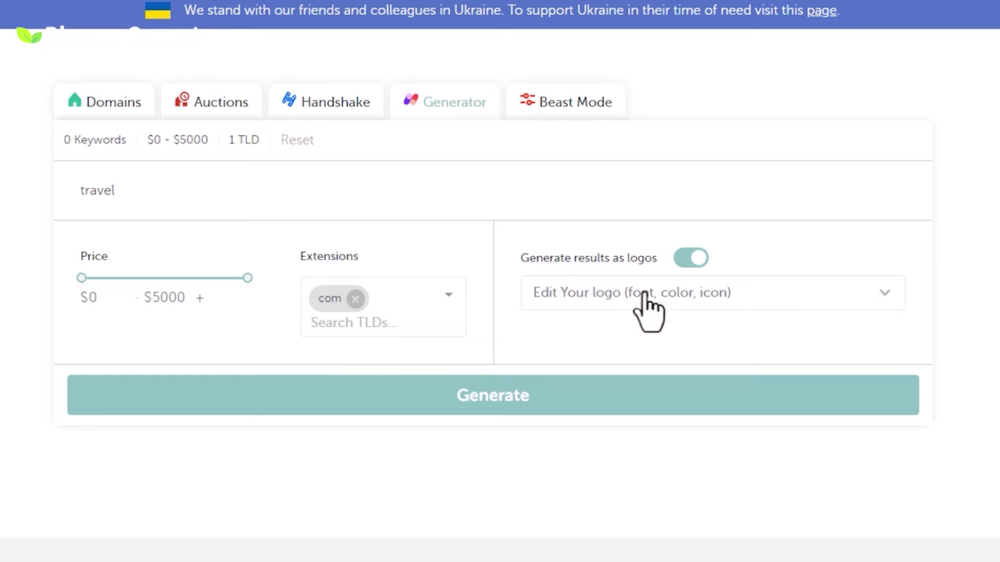
pyautogui.click(695, 261)
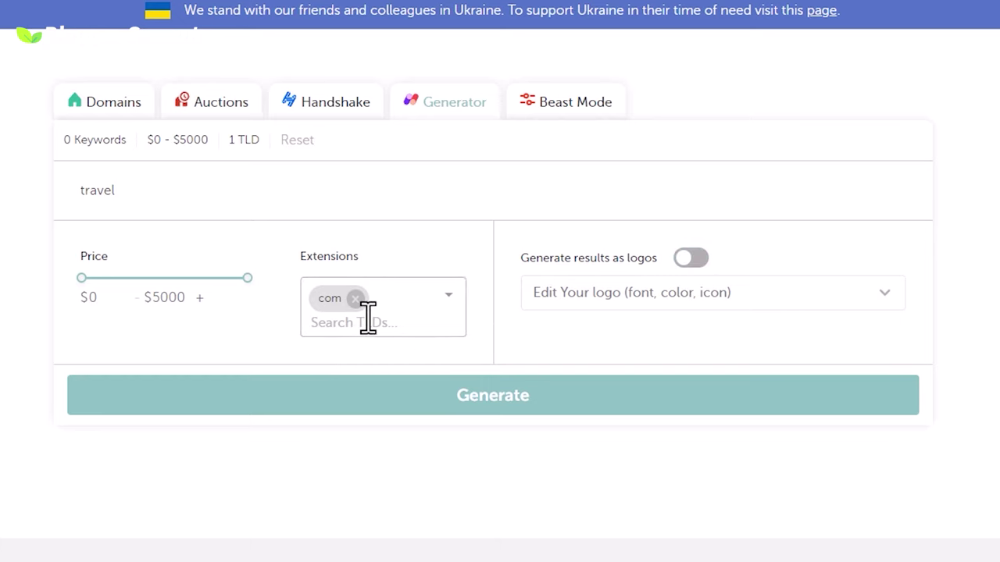
pyautogui.click(497, 402)
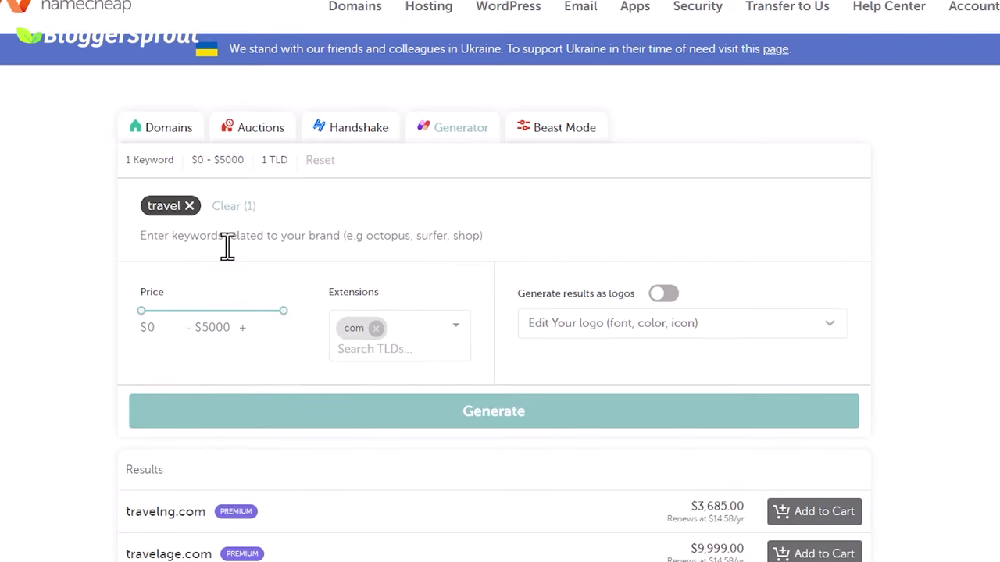
# Examine the generated travel domain suggestions and their prices, then return to the regular domain results for nirajtravels.com.
pyautogui.scroll(-5, 227, 247)
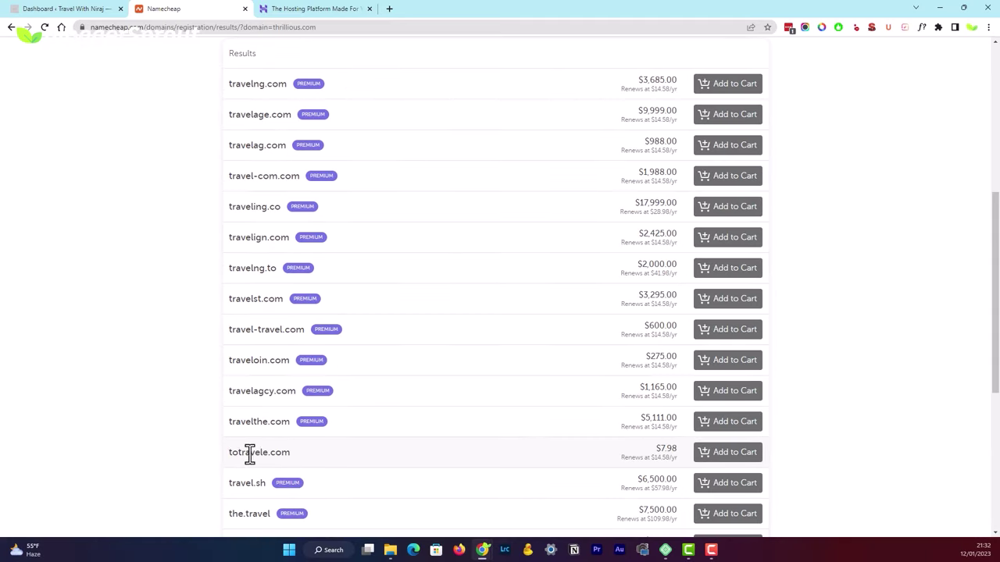
pyautogui.scroll(-1, 247, 391)
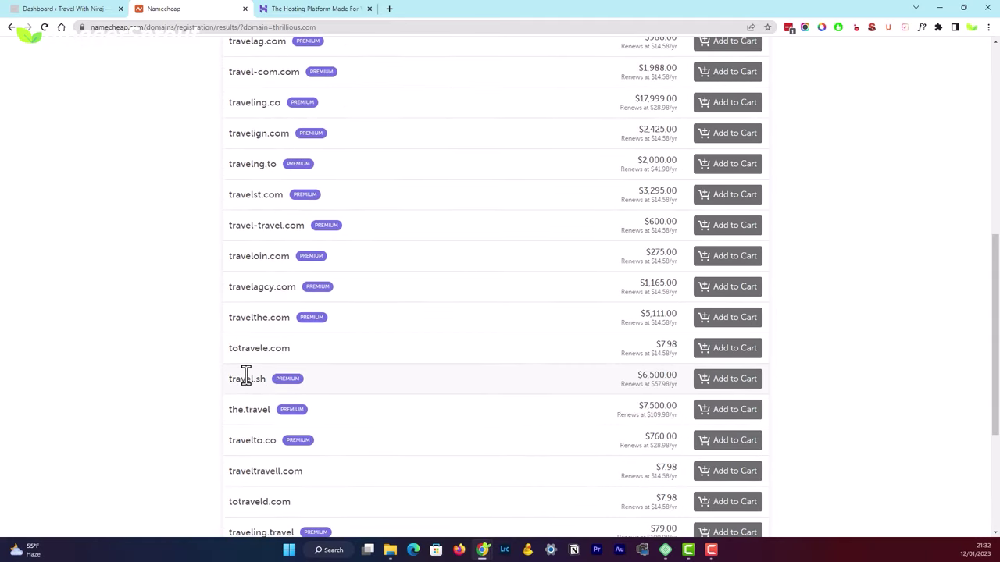
pyautogui.scroll(-1, 247, 377)
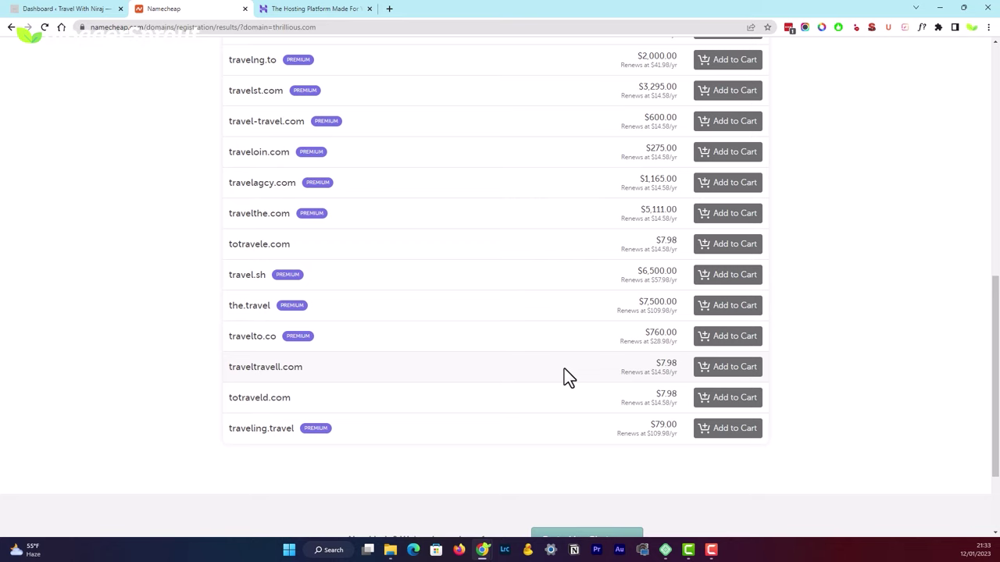
pyautogui.scroll(5, 361, 426)
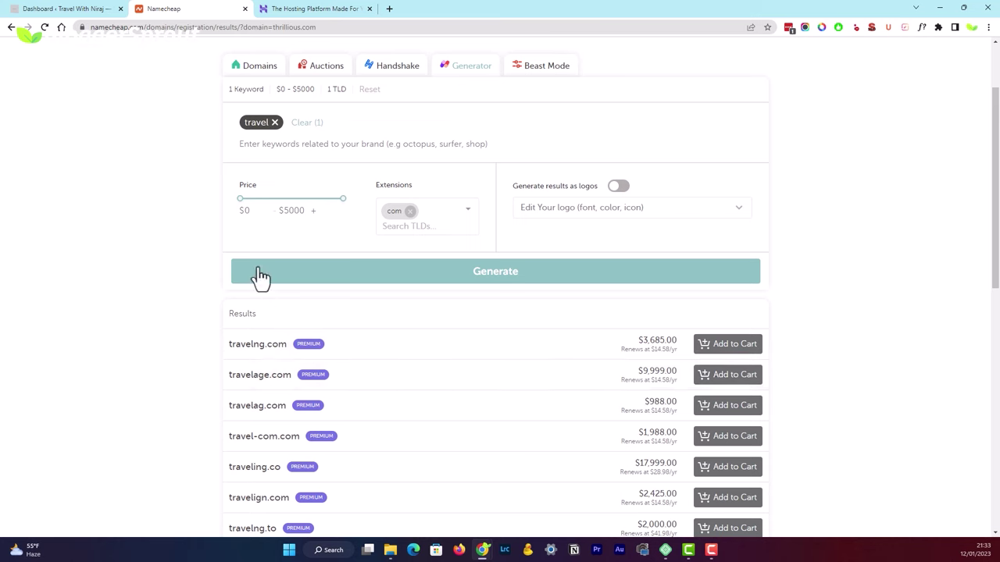
pyautogui.scroll(1, 265, 282)
pyautogui.click(262, 171)
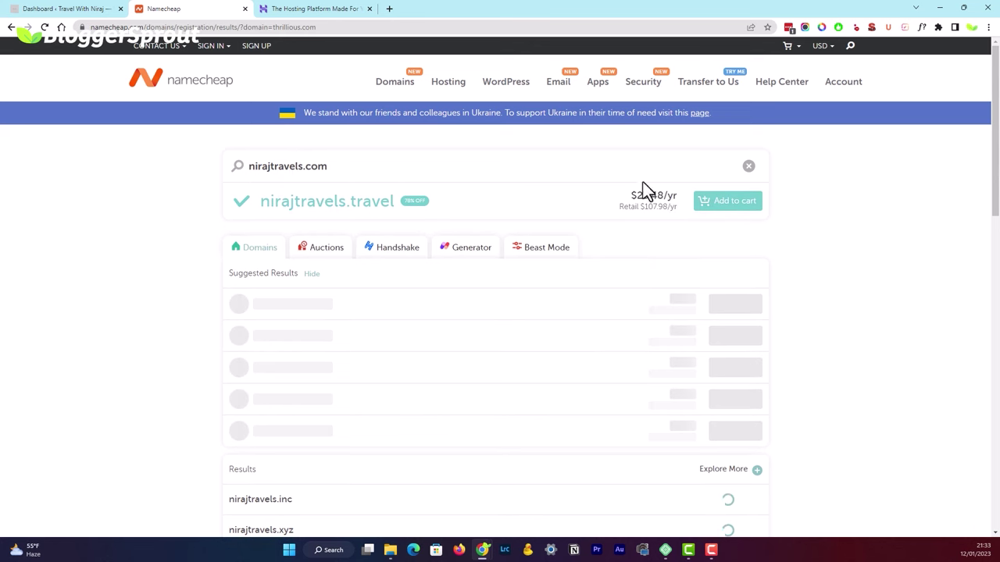
# Copy the domain name nirajtravels.com from the domain search box.
pyautogui.doubleClick(295, 166)
pyautogui.rightClick(295, 166)
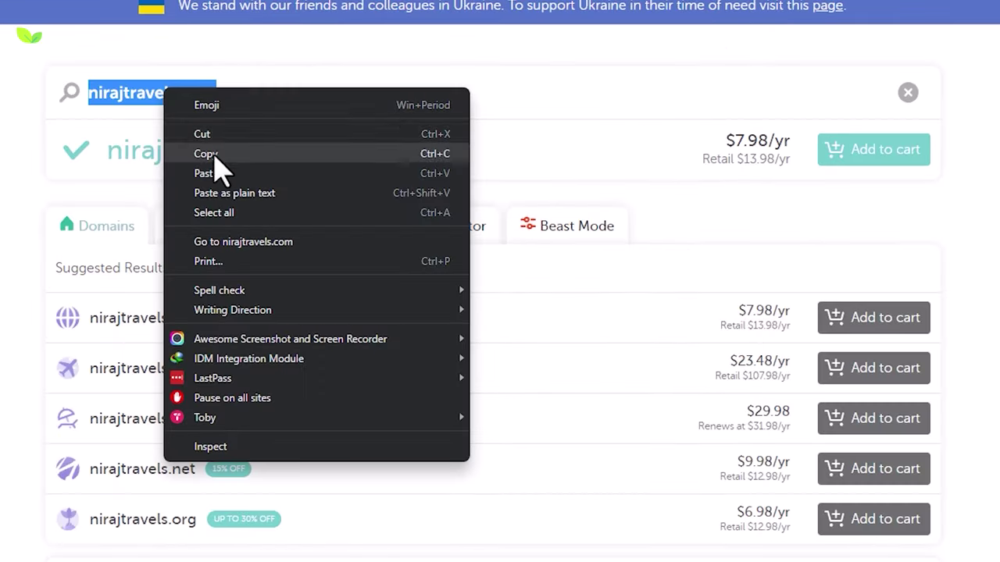
pyautogui.click(214, 155)
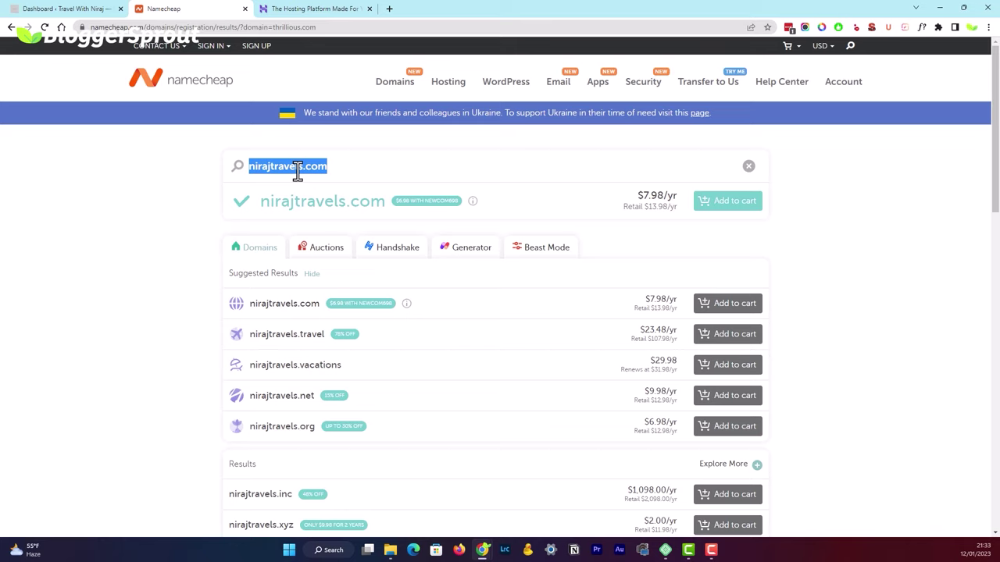
pyautogui.press('Escape')
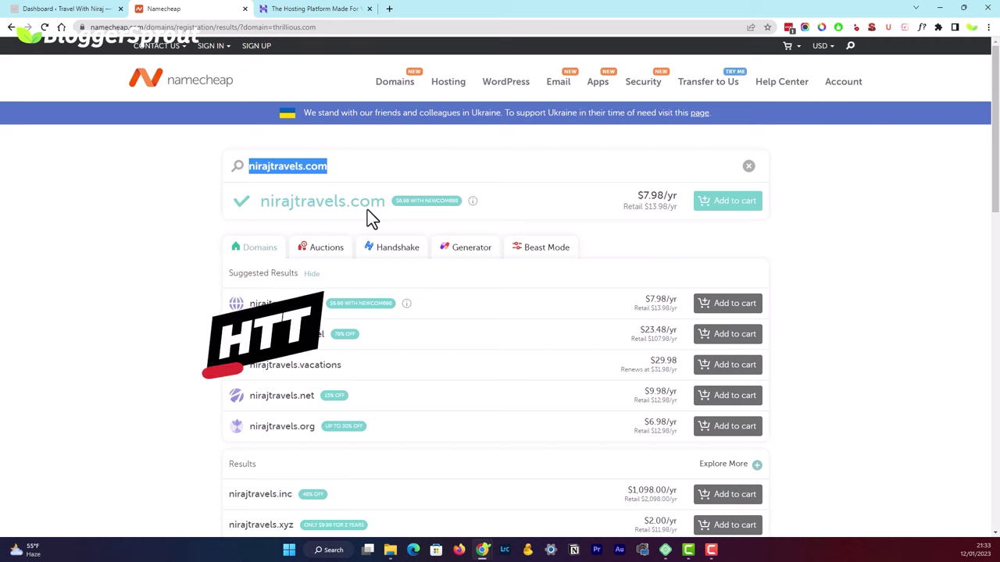
# Switch to the Hostinger site and compare the prices, storage and monthly visits of its web hosting plans.
pyautogui.click(313, 8)
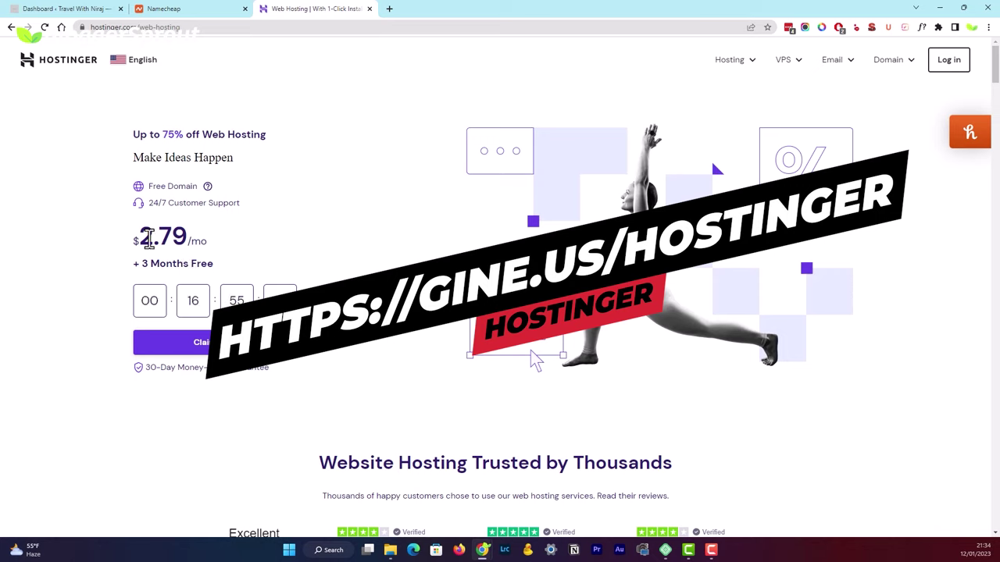
pyautogui.moveTo(141, 236); pyautogui.dragTo(204, 242)
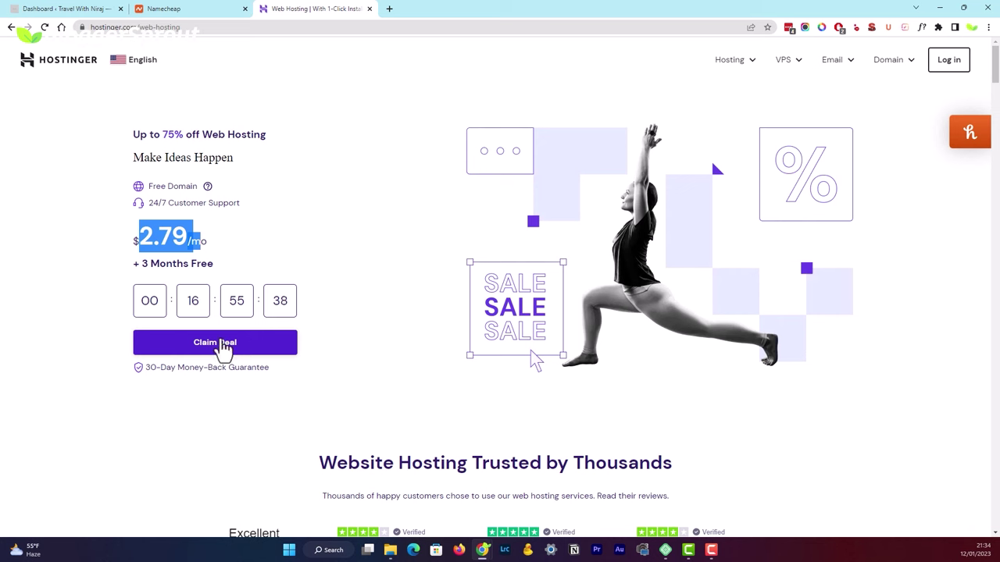
pyautogui.scroll(-4, 174, 250)
pyautogui.scroll(-3, 173, 242)
pyautogui.scroll(1, 286, 164)
pyautogui.scroll(-2, 214, 181)
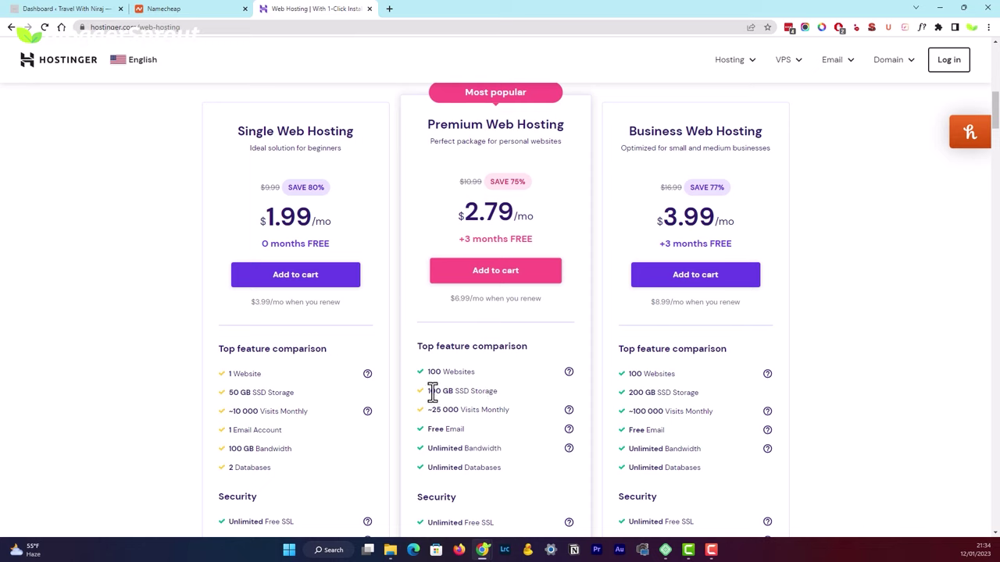
pyautogui.moveTo(429, 410); pyautogui.dragTo(459, 411)
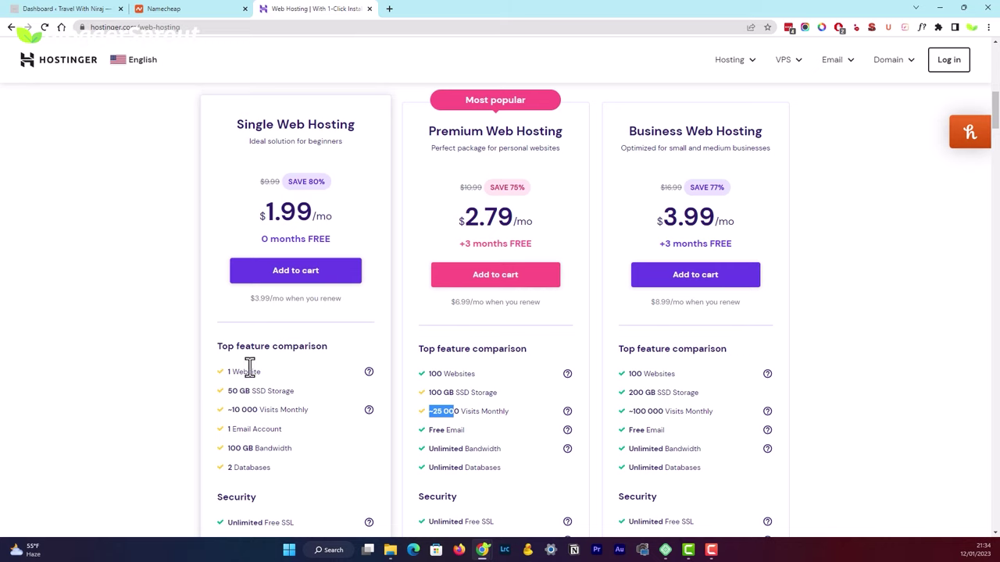
# Add the Single Web Hosting plan to the cart and choose the 48 months billing period.
pyautogui.click(293, 279)
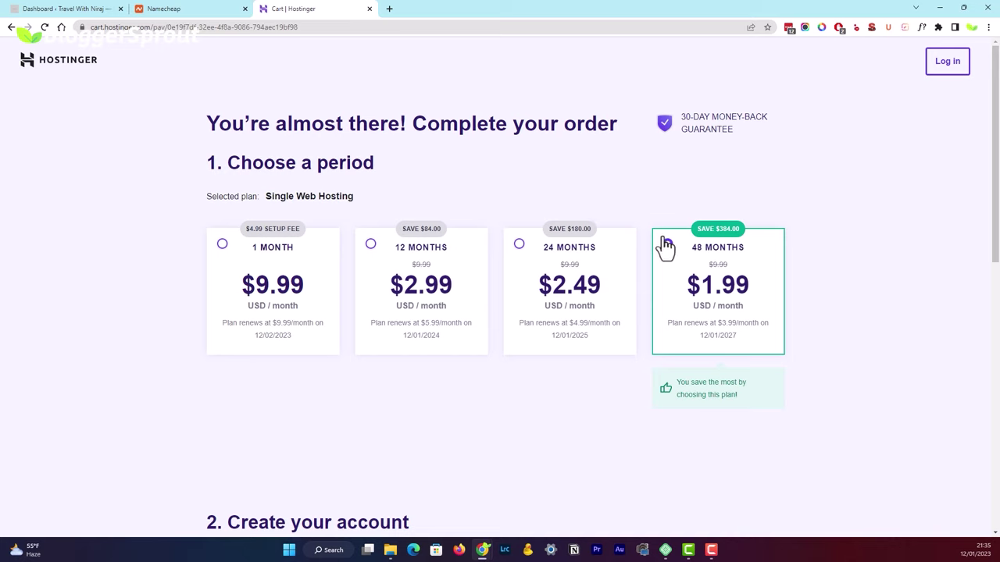
pyautogui.click(377, 283)
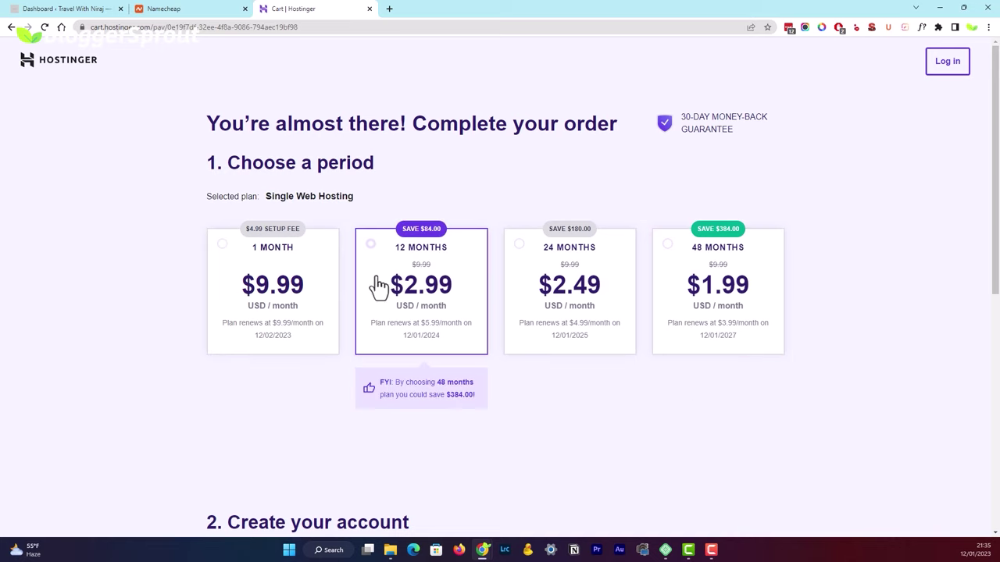
pyautogui.click(696, 278)
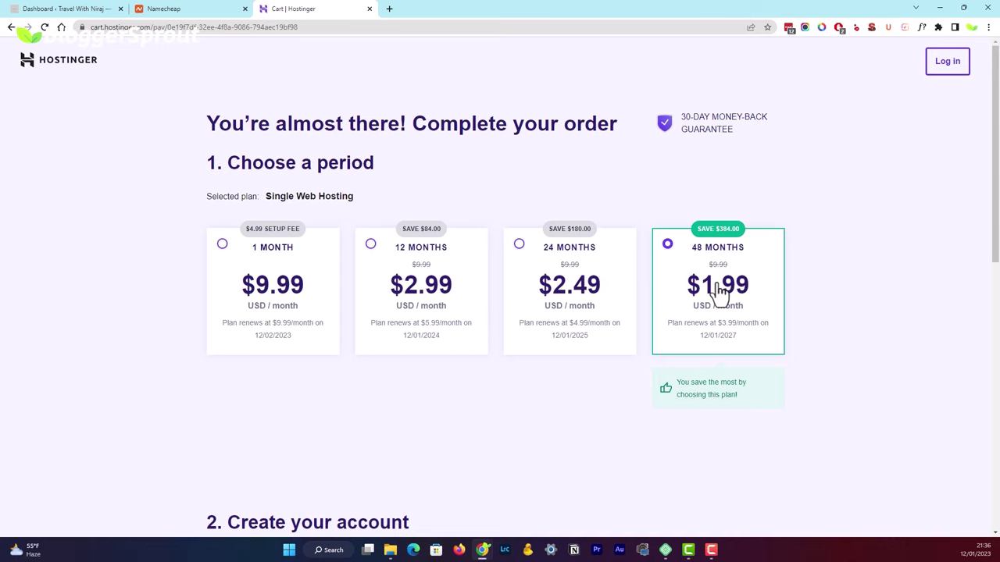
# Review the order page's account creation, payment method and order summary sections.
pyautogui.scroll(-4, 700, 260)
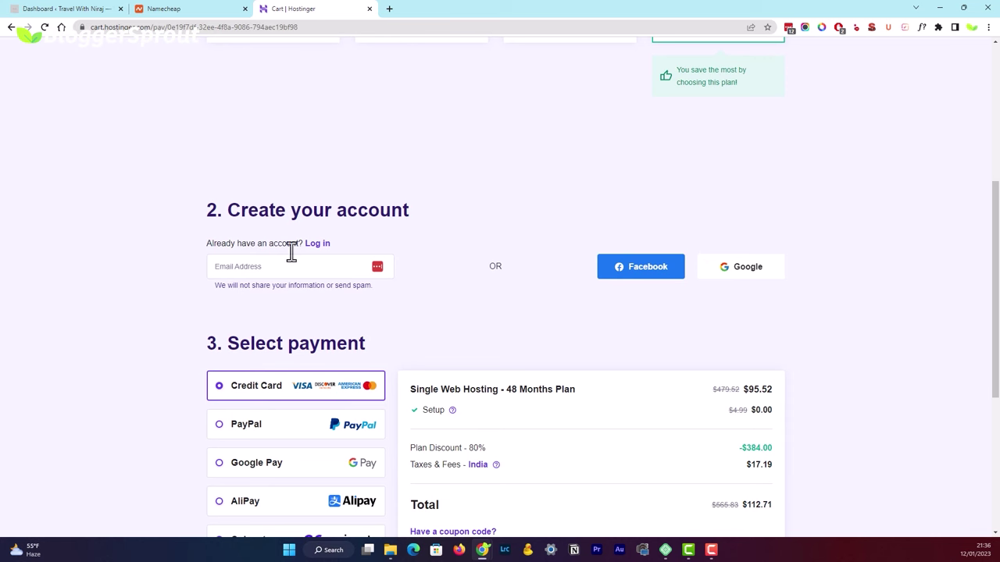
pyautogui.scroll(4, 719, 290)
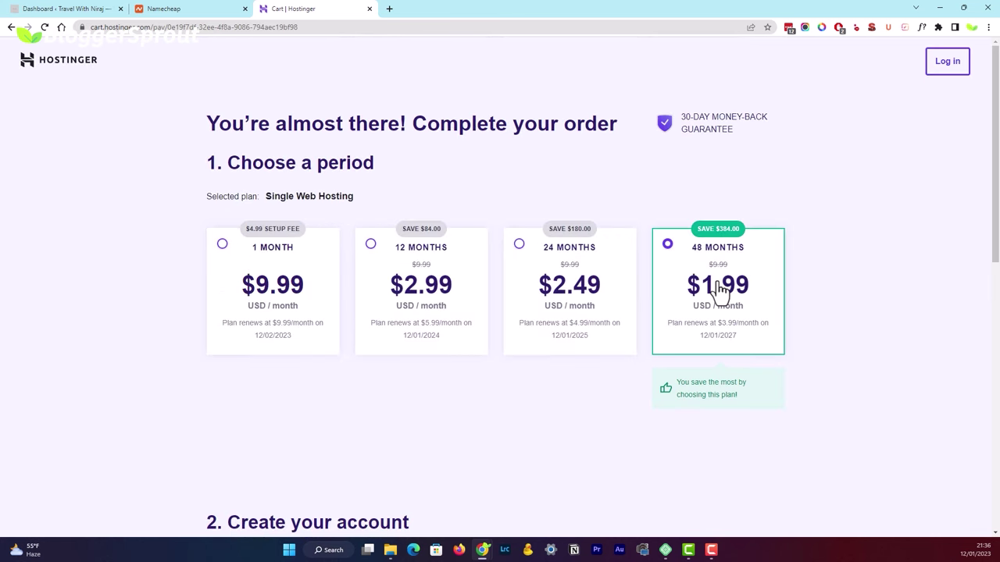
pyautogui.scroll(-3, 718, 289)
pyautogui.scroll(-2, 719, 289)
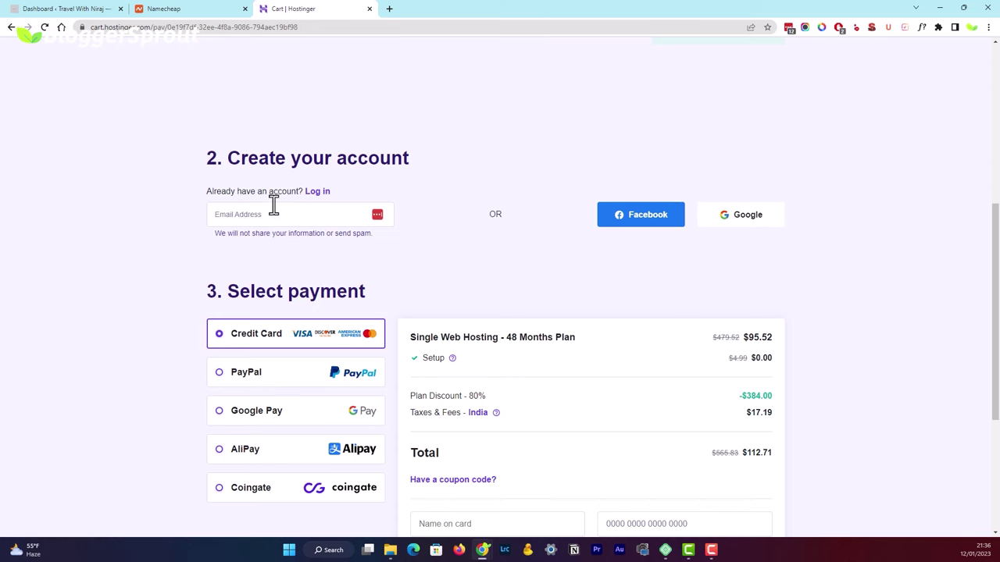
pyautogui.scroll(-3, 273, 207)
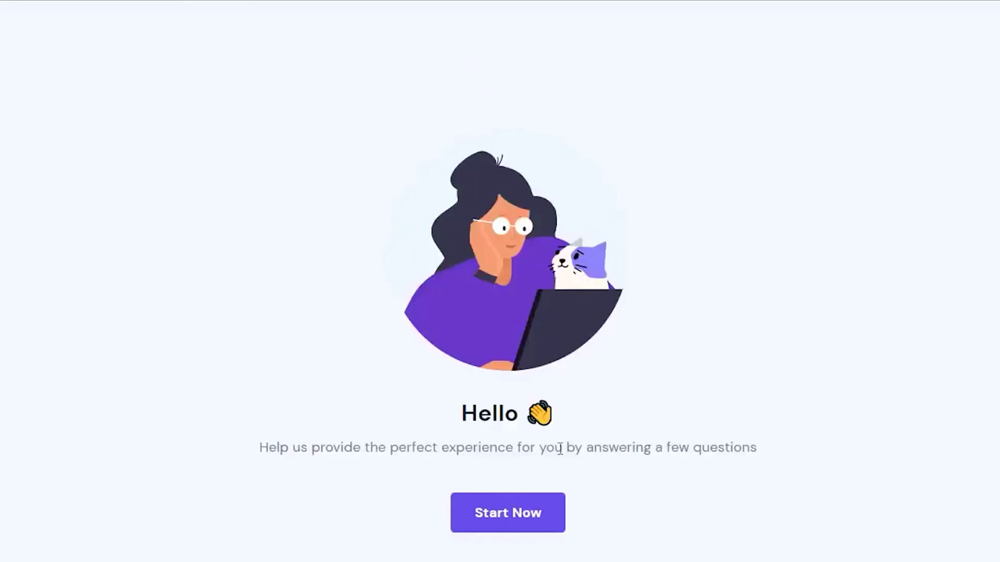
# Start the hosting setup questionnaire and examine the option of using an existing domain bought from another provider.
pyautogui.click(526, 524)
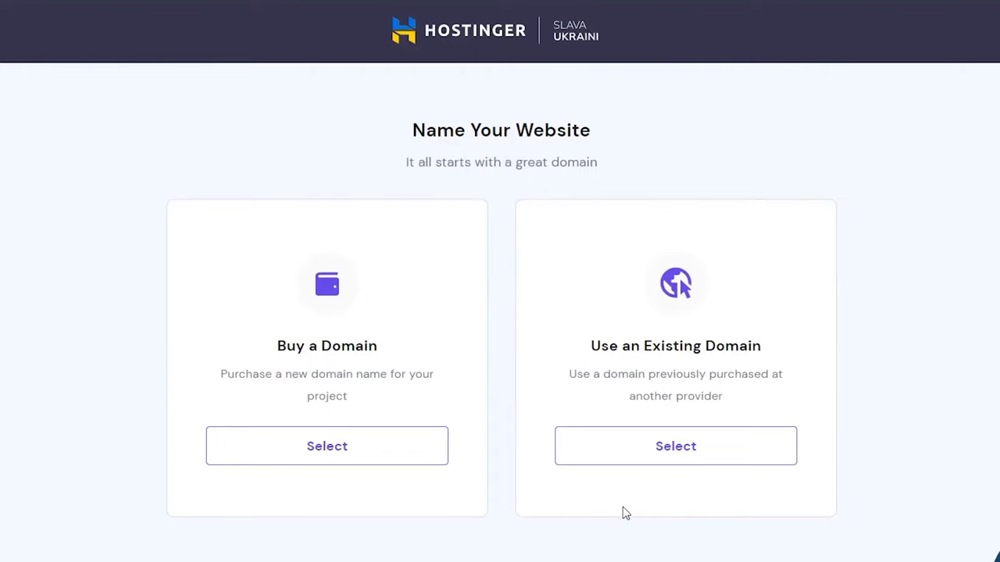
pyautogui.moveTo(622, 346); pyautogui.dragTo(700, 373)
pyautogui.click(762, 376)
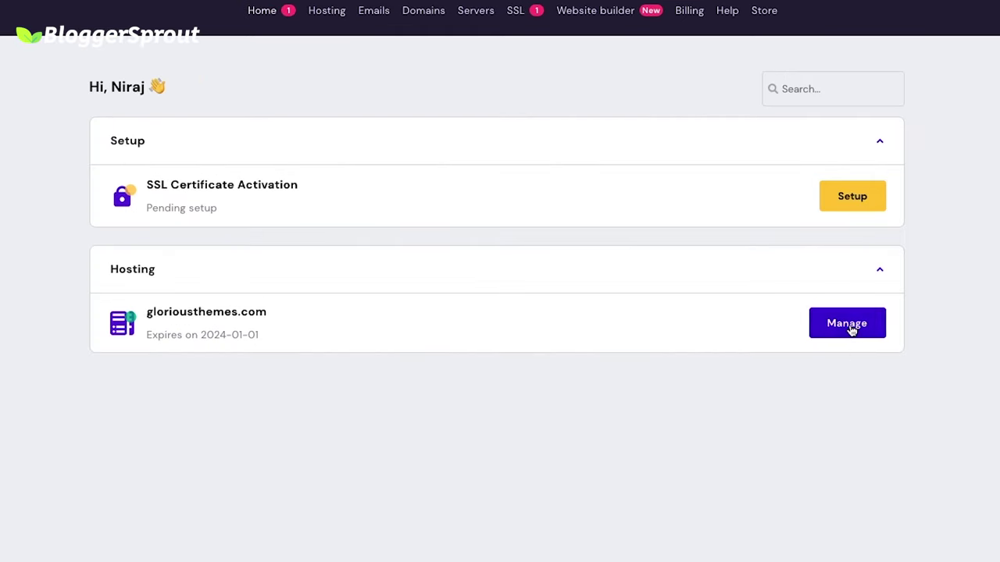
# Open the hosting account of gloriousthemes.com and install WordPress on that domain through the auto installer.
pyautogui.click(748, 313)
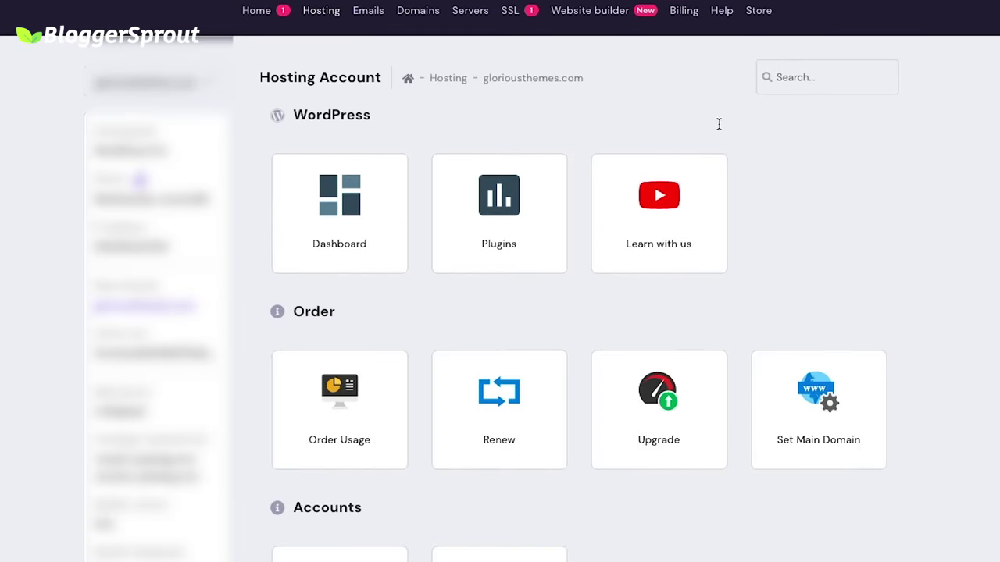
pyautogui.scroll(-8, 671, 216)
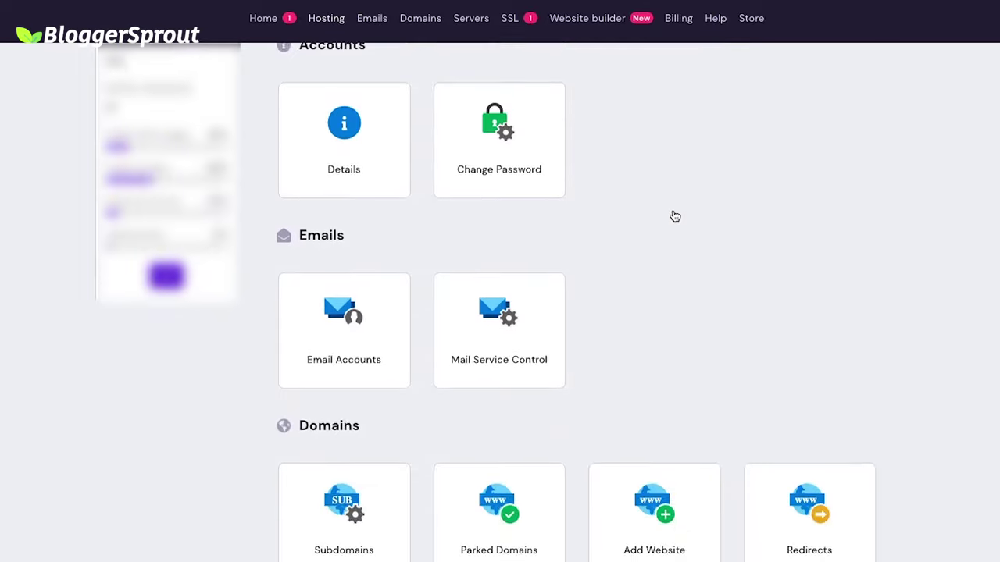
pyautogui.scroll(-4, 673, 216)
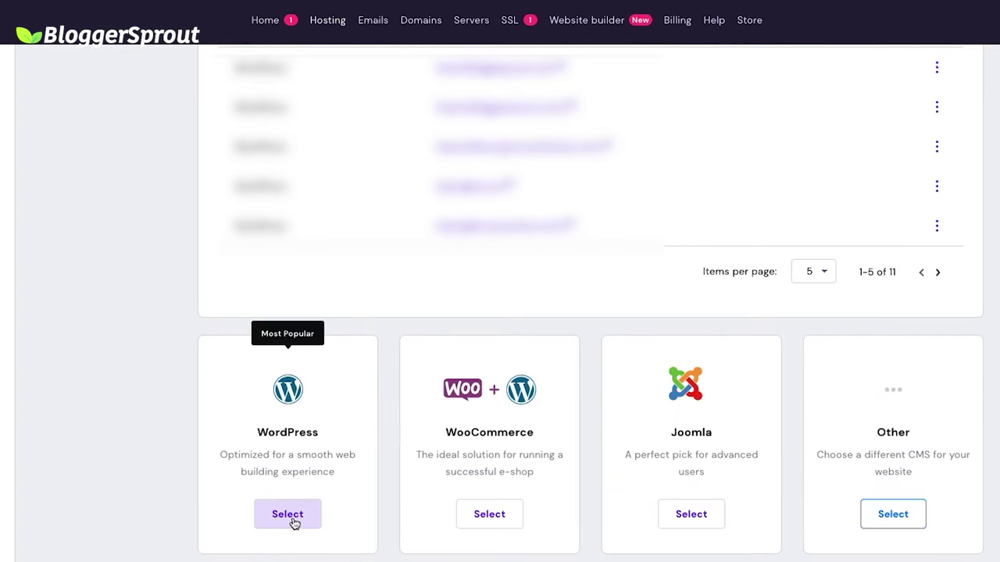
pyautogui.click(287, 514)
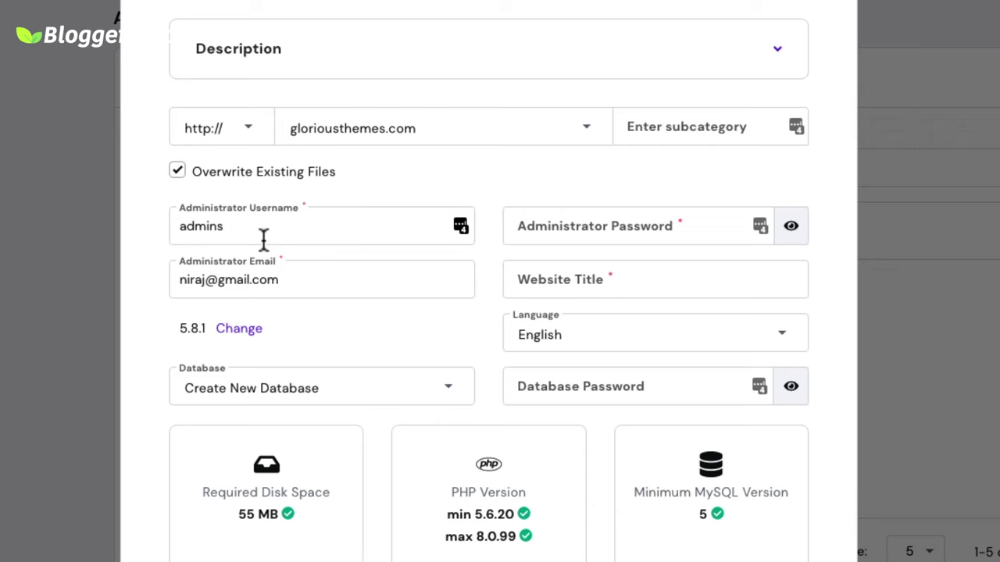
pyautogui.scroll(-1, 504, 272)
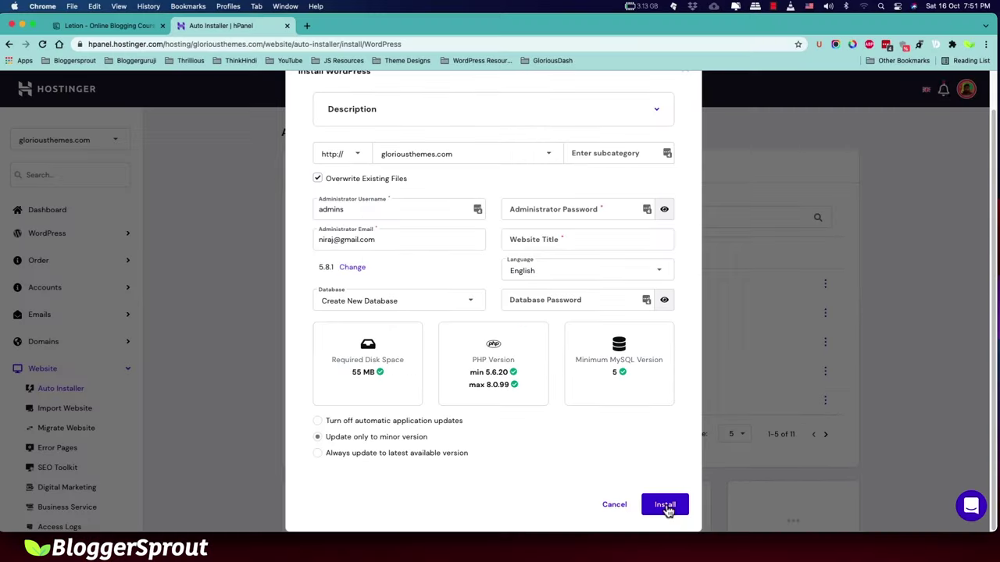
pyautogui.click(795, 528)
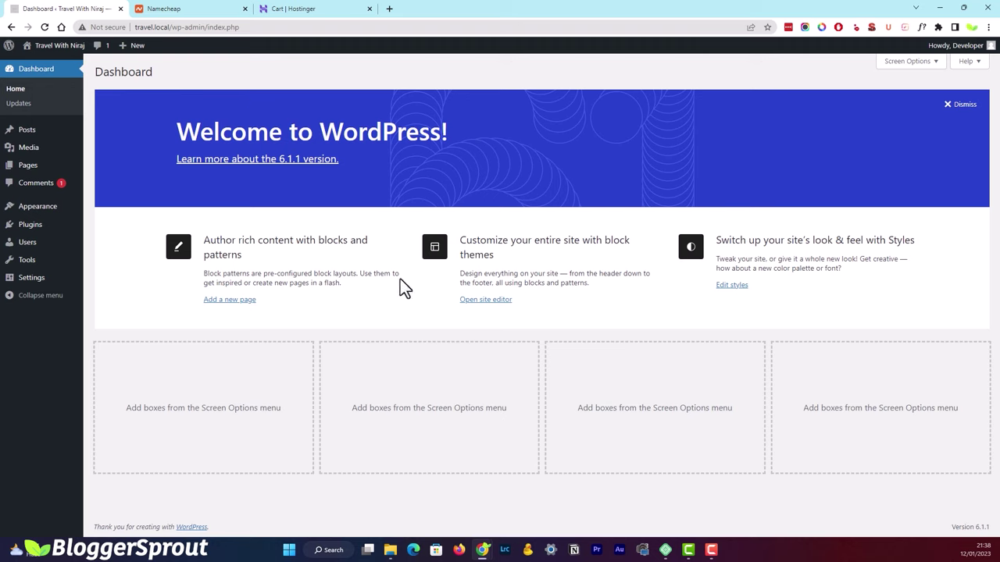
# Select all installed WordPress plugins, choose Deactivate as the bulk action and clear the plugin selection again.
pyautogui.click(30, 226)
pyautogui.click(107, 132)
pyautogui.click(119, 110)
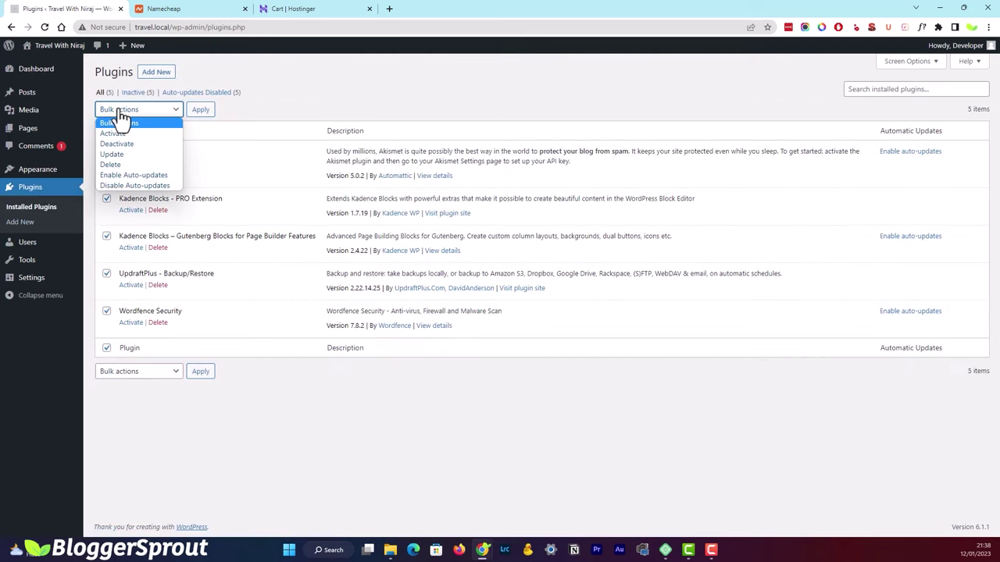
pyautogui.click(126, 143)
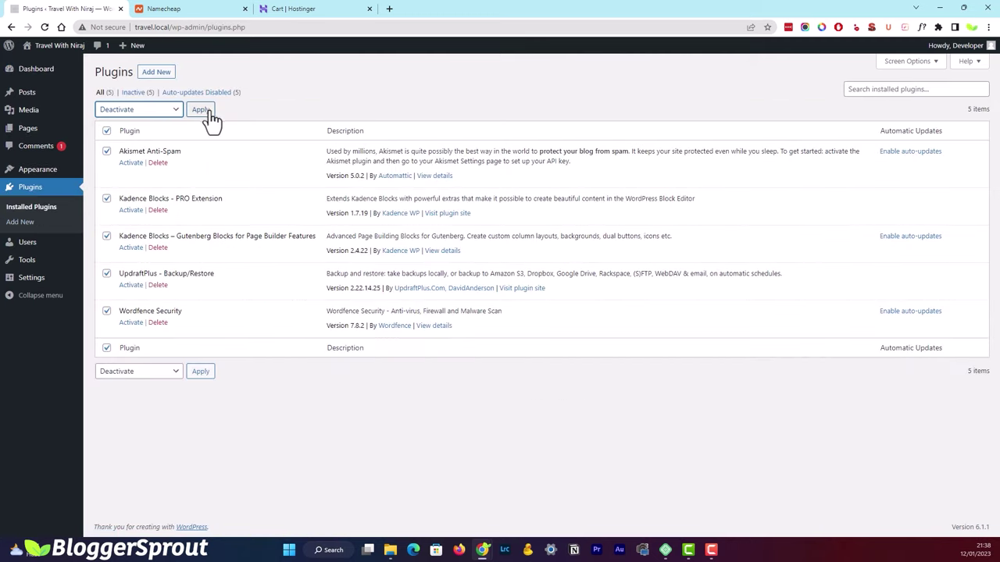
pyautogui.click(107, 131)
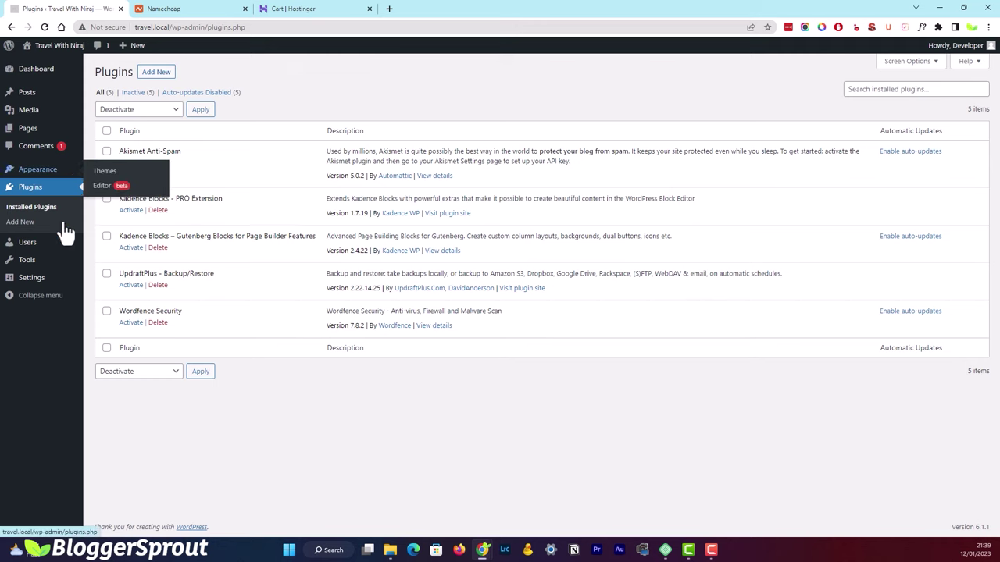
# Review the general settings for site title, tagline, timezone and date formats, and the permalink structure options.
pyautogui.moveTo(35, 291)
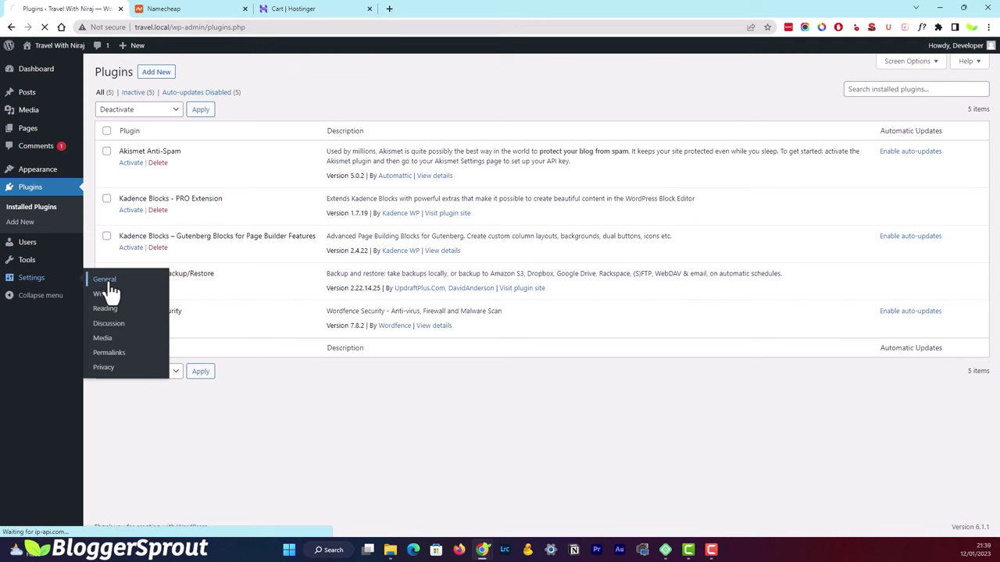
pyautogui.click(95, 283)
pyautogui.click(242, 66)
pyautogui.click(243, 103)
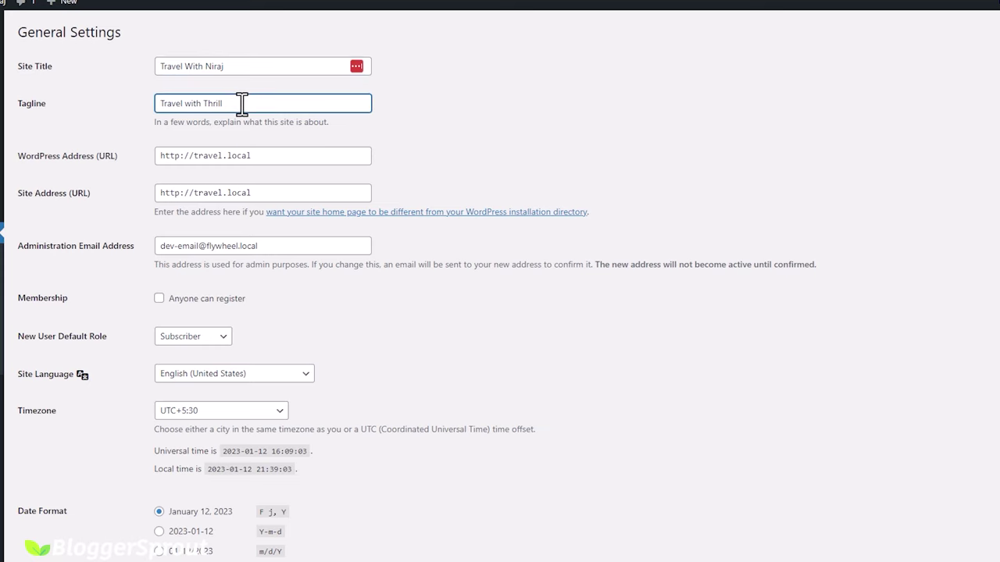
pyautogui.scroll(-3, 241, 122)
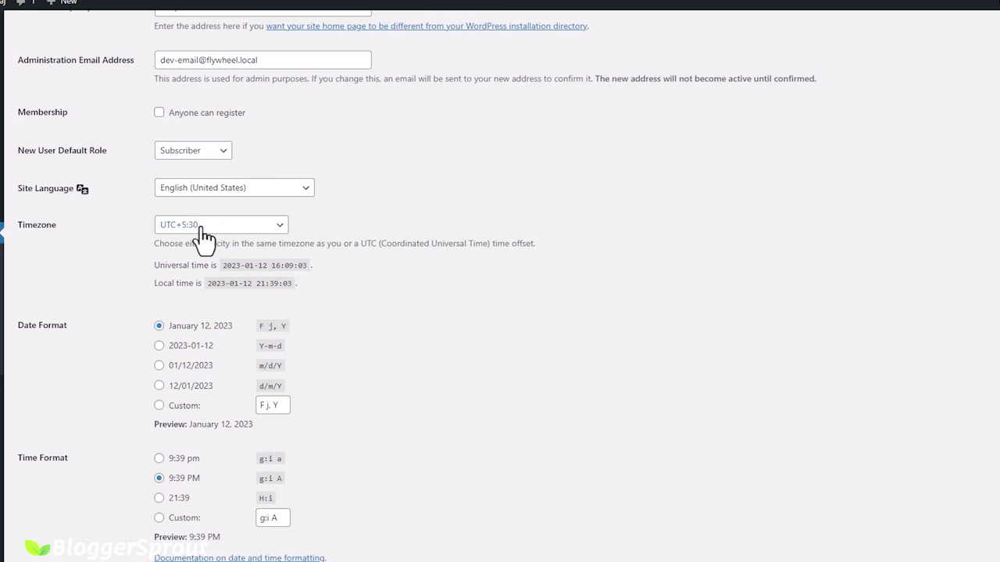
pyautogui.scroll(-2, 201, 234)
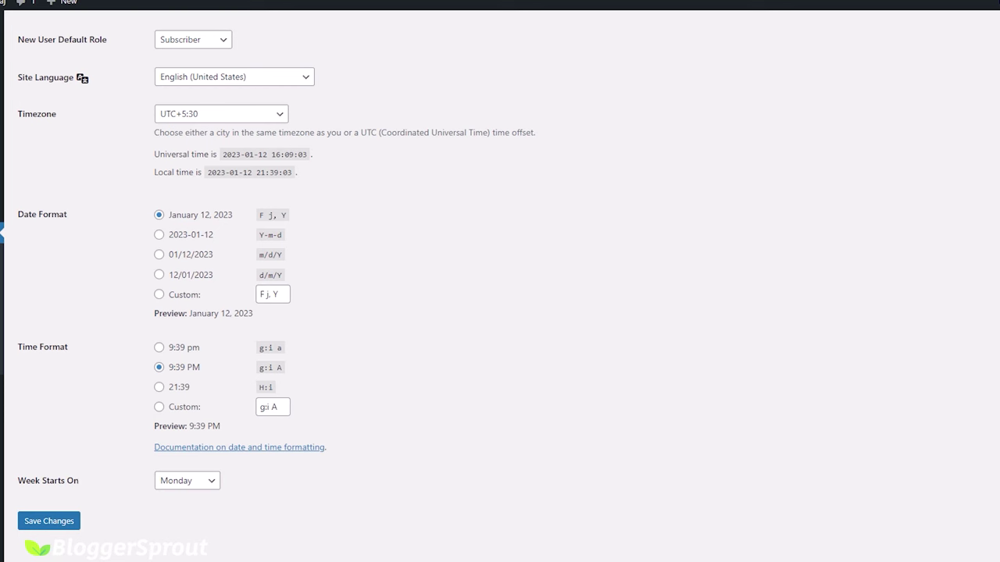
pyautogui.click(23, 336)
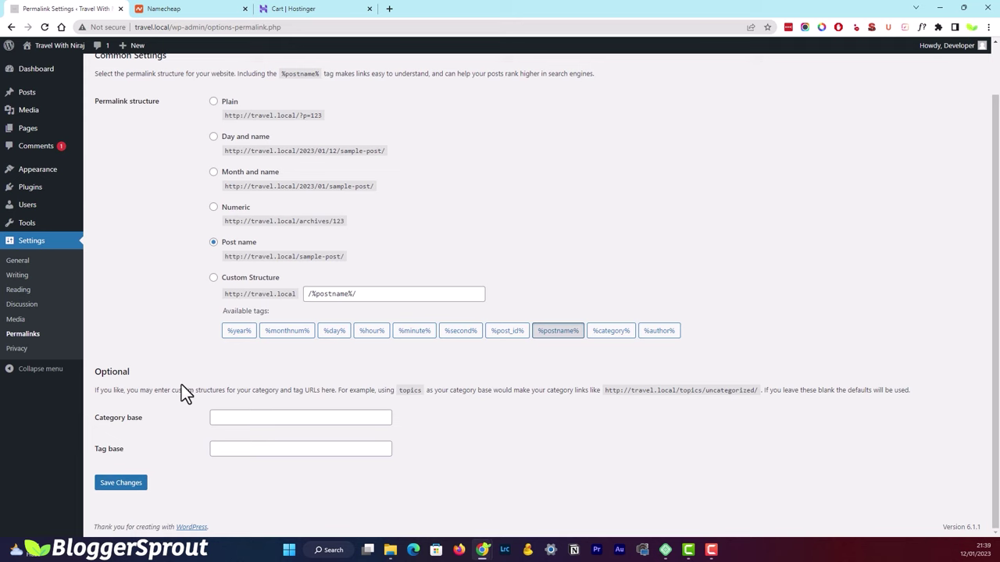
pyautogui.scroll(2, 180, 384)
# Search the theme directory for kadence, activate the Kadence theme and install its Kadence Starter Templates plugin.
pyautogui.moveTo(35, 181)
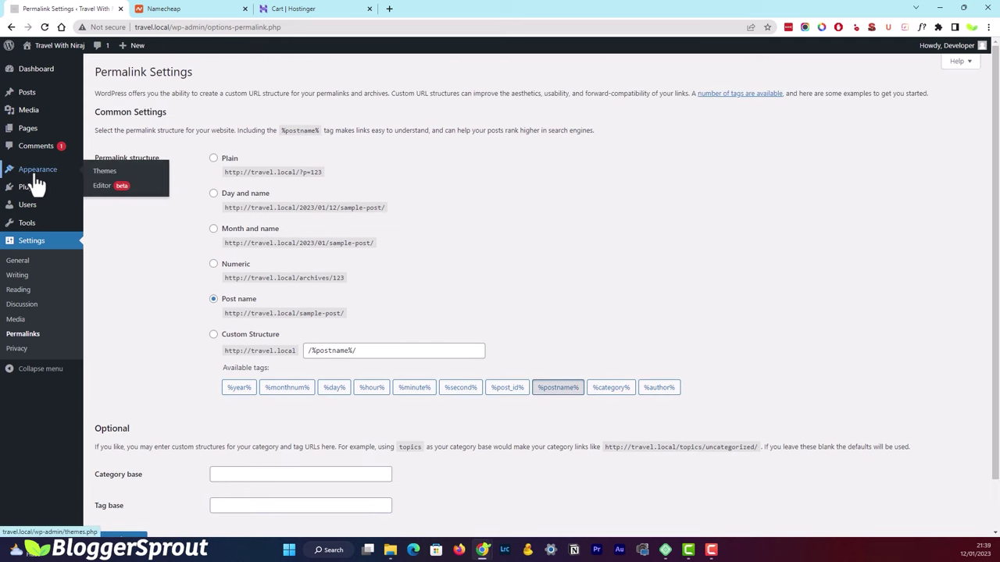
pyautogui.click(97, 172)
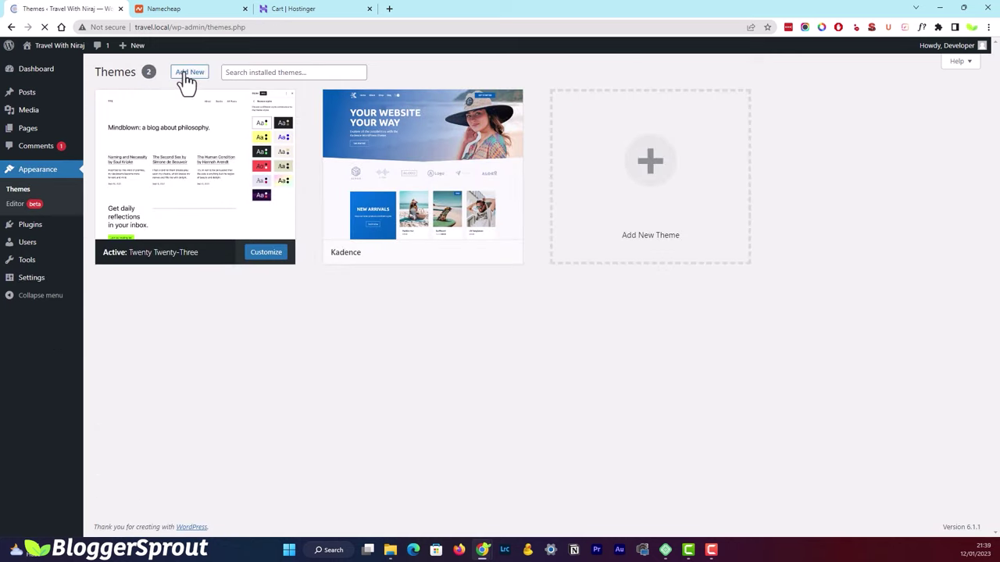
pyautogui.click(189, 72)
pyautogui.click(860, 101)
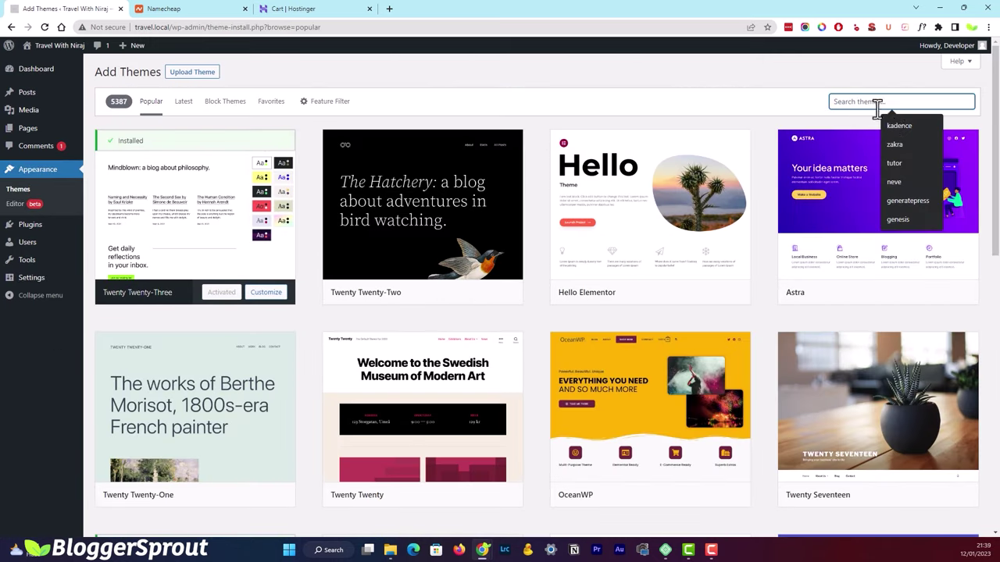
pyautogui.click(896, 120)
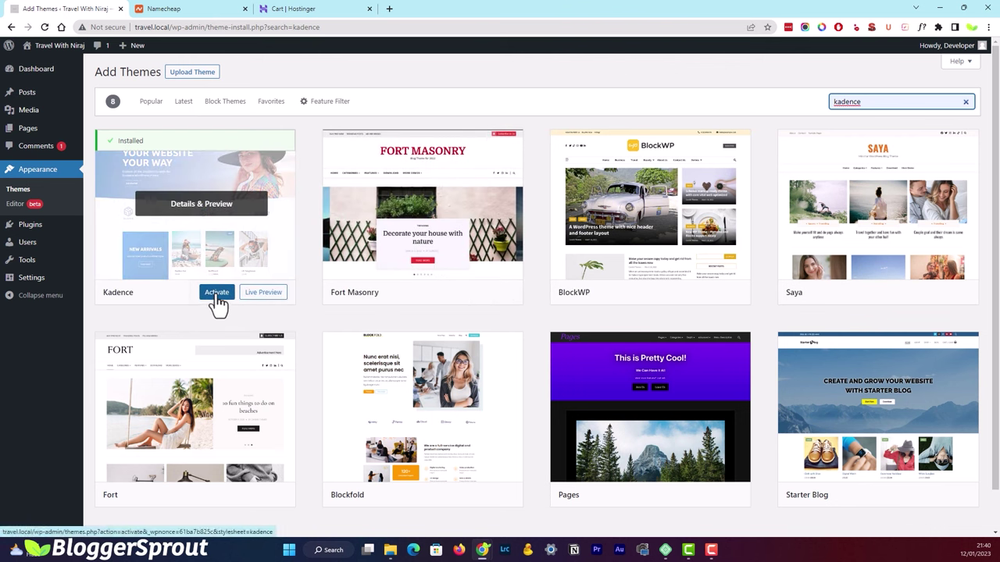
pyautogui.click(213, 292)
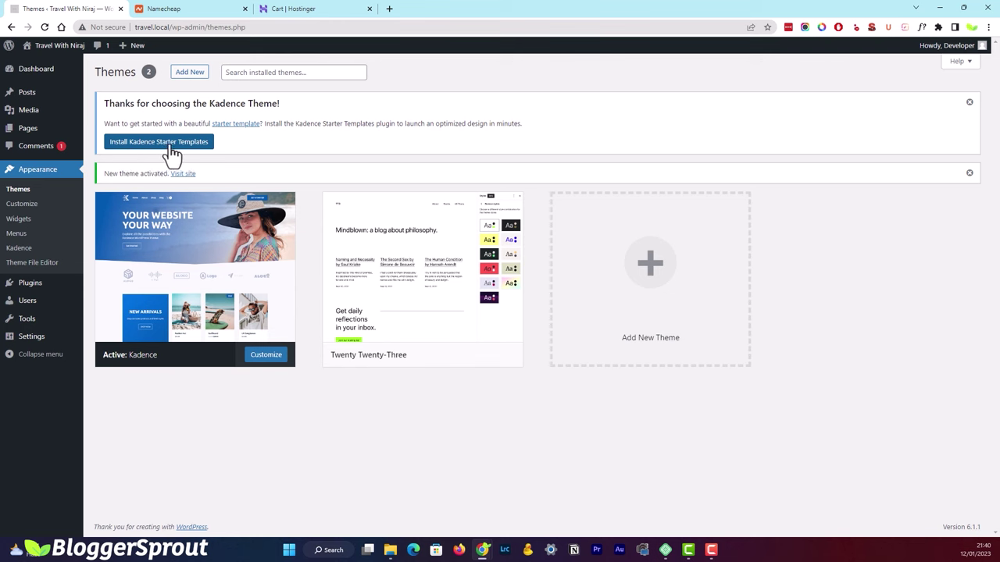
pyautogui.click(144, 145)
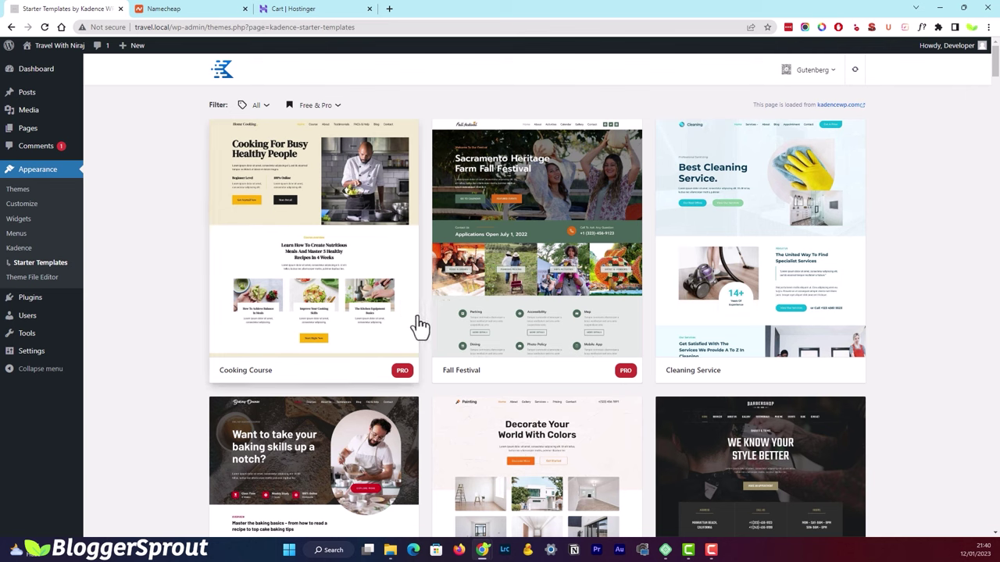
# Search the plugin directory for wordfence and for kadence to look over the matching plugins.
pyautogui.moveTo(38, 304)
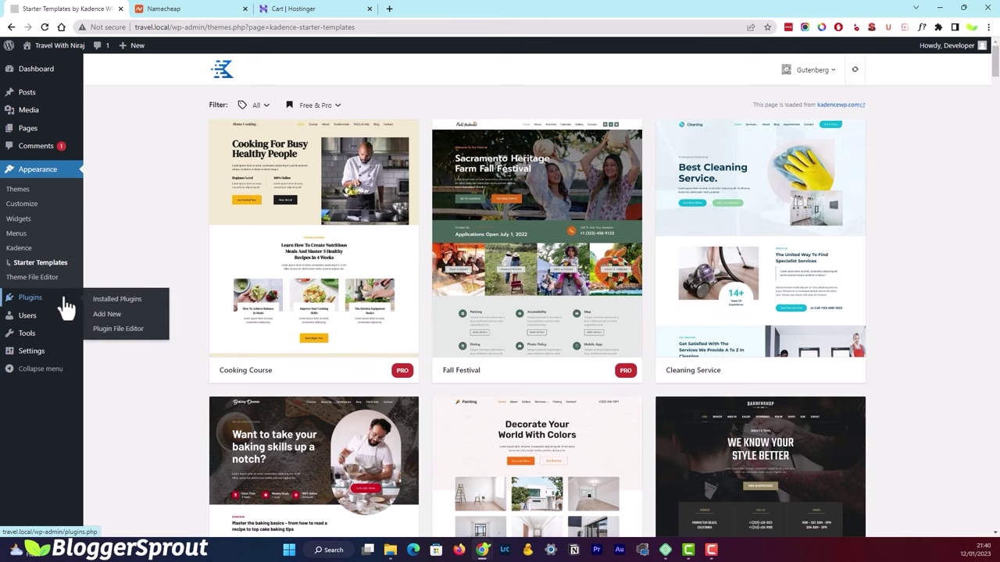
pyautogui.click(108, 326)
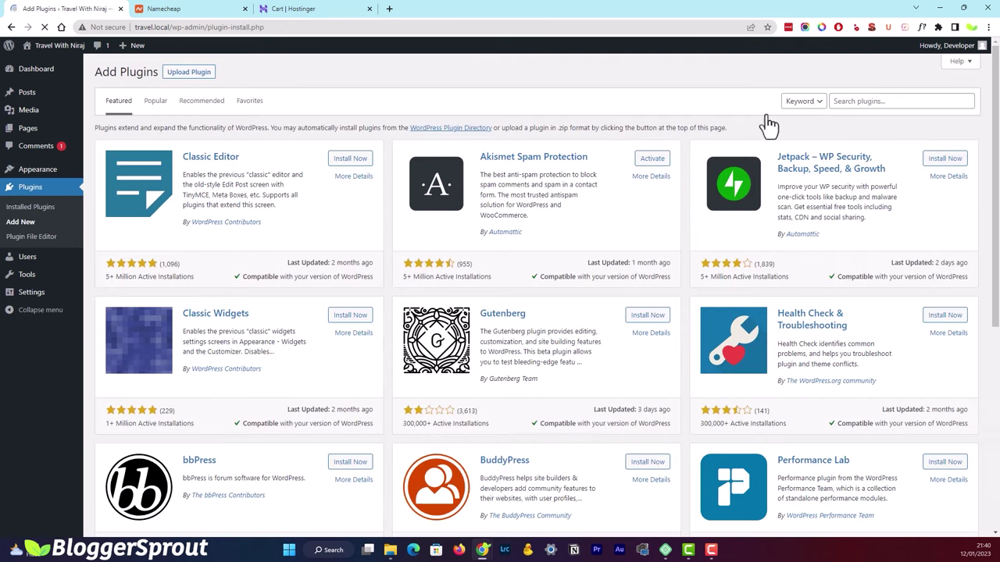
pyautogui.click(863, 103)
pyautogui.click(612, 90)
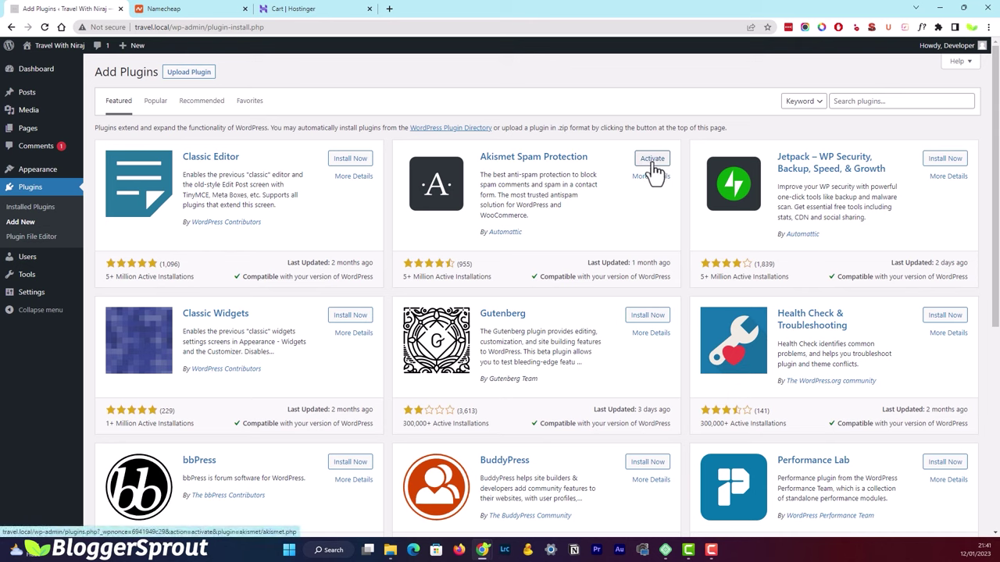
pyautogui.click(865, 100)
pyautogui.write('wordfence')
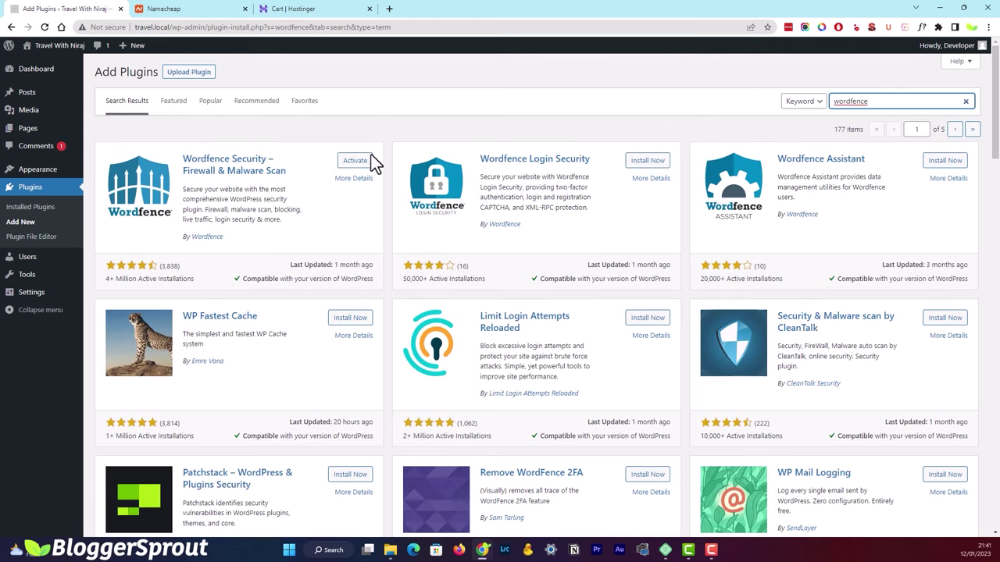
pyautogui.moveTo(877, 102); pyautogui.dragTo(814, 107)
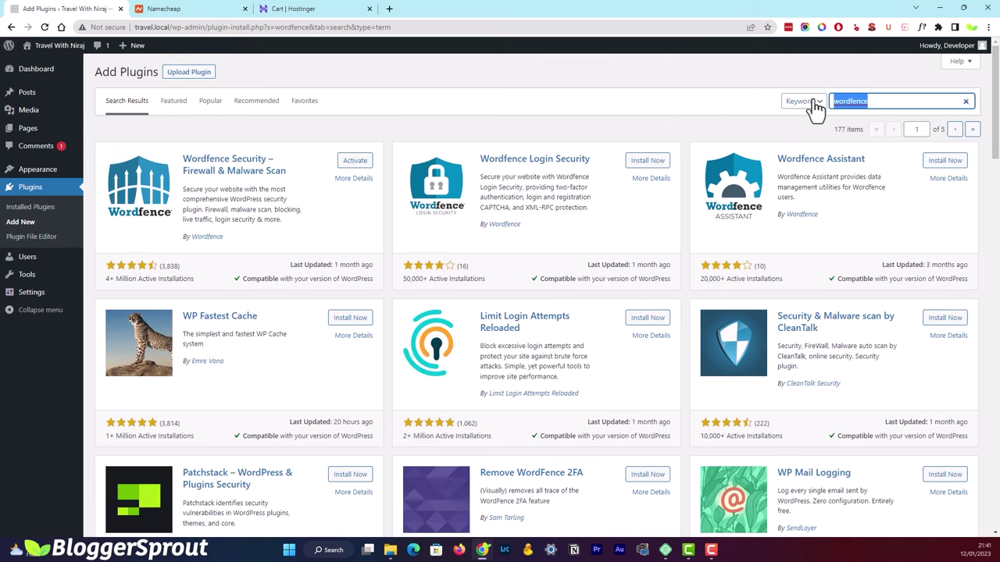
pyautogui.write('kadence')
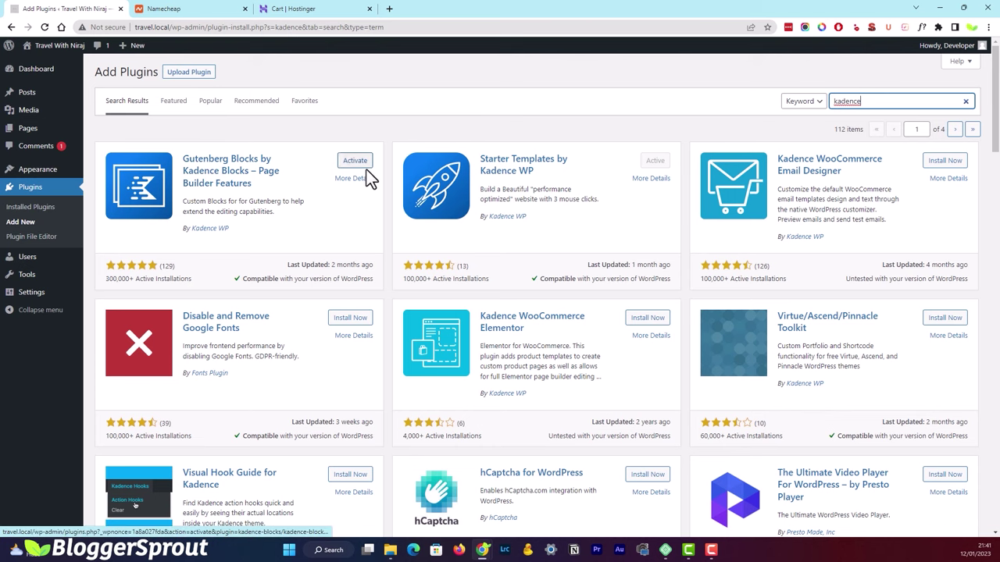
# Review the list of installed plugins, including Kadence Blocks PRO Extension, Kadence Starter Templates and UpdraftPlus.
pyautogui.click(31, 207)
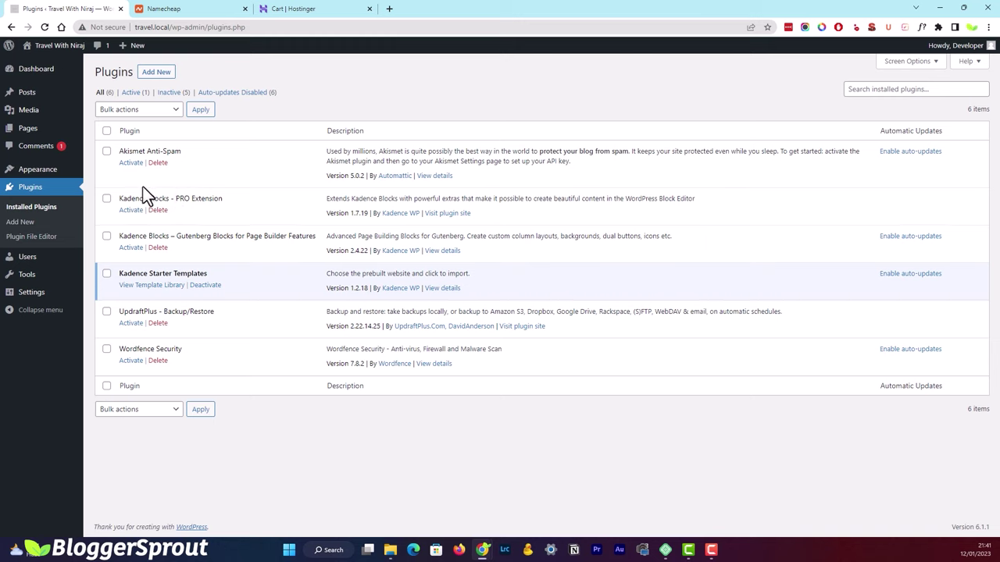
pyautogui.moveTo(122, 198); pyautogui.dragTo(195, 199)
pyautogui.moveTo(122, 313); pyautogui.dragTo(205, 286)
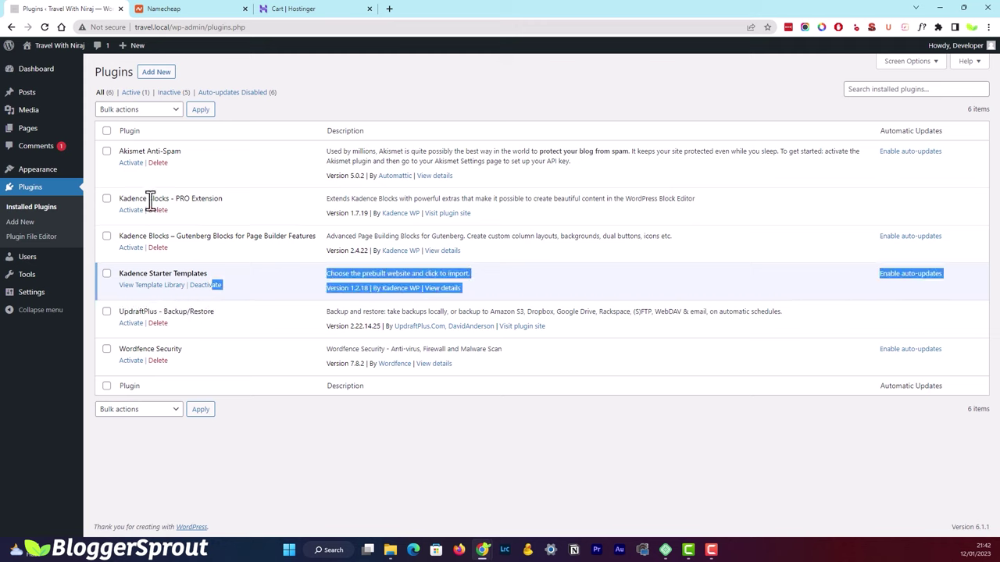
pyautogui.click(323, 112)
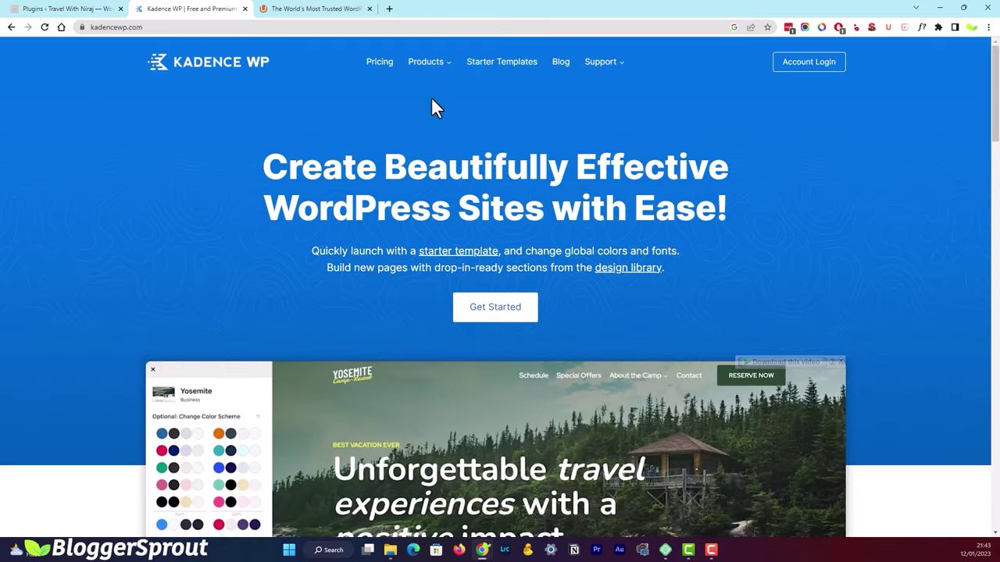
# On the Kadence WP site, open the Kadence Theme's Pro page and compare the prices and features of its plans.
pyautogui.moveTo(429, 69)
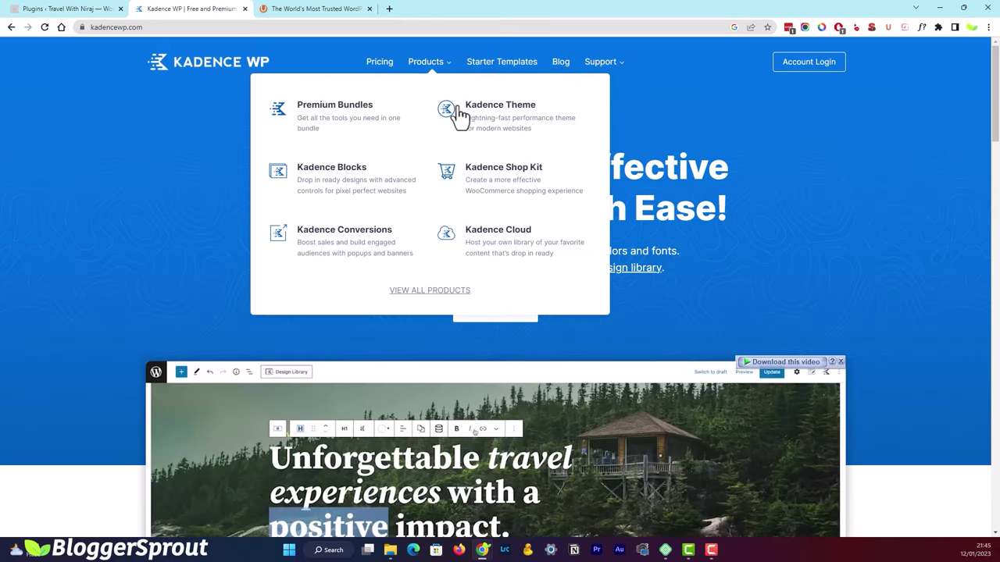
pyautogui.click(484, 117)
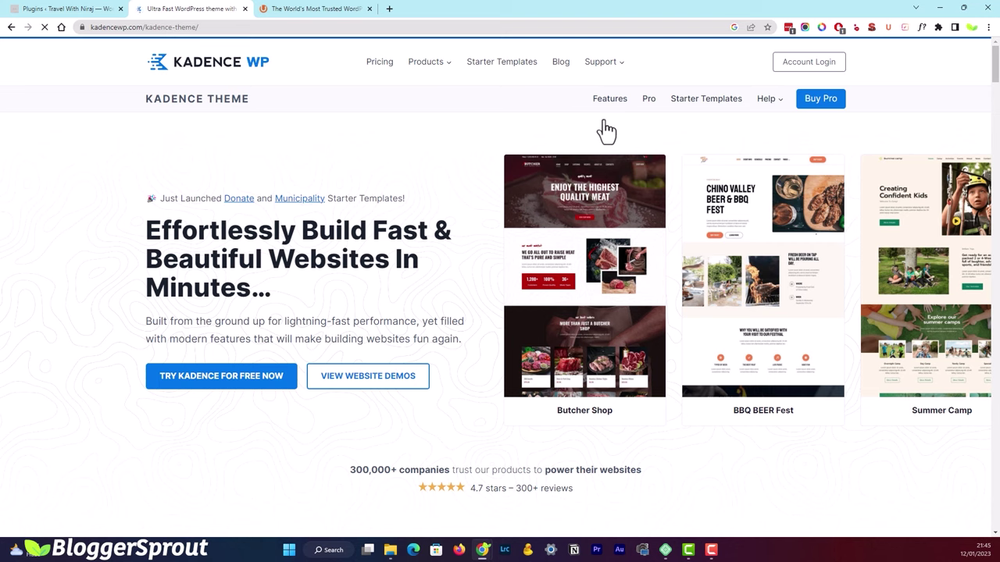
pyautogui.click(649, 107)
pyautogui.scroll(-3, 275, 246)
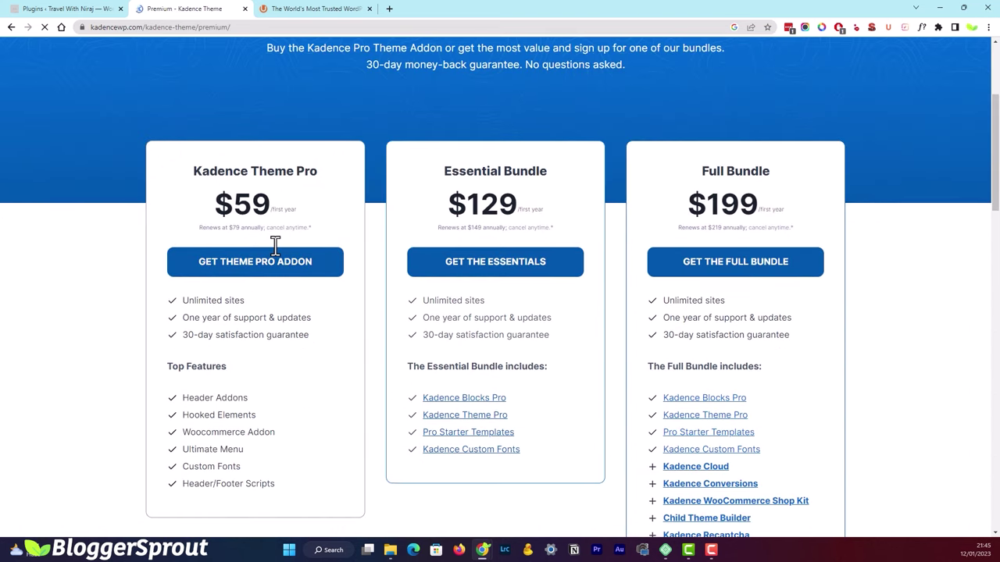
pyautogui.scroll(-1, 274, 246)
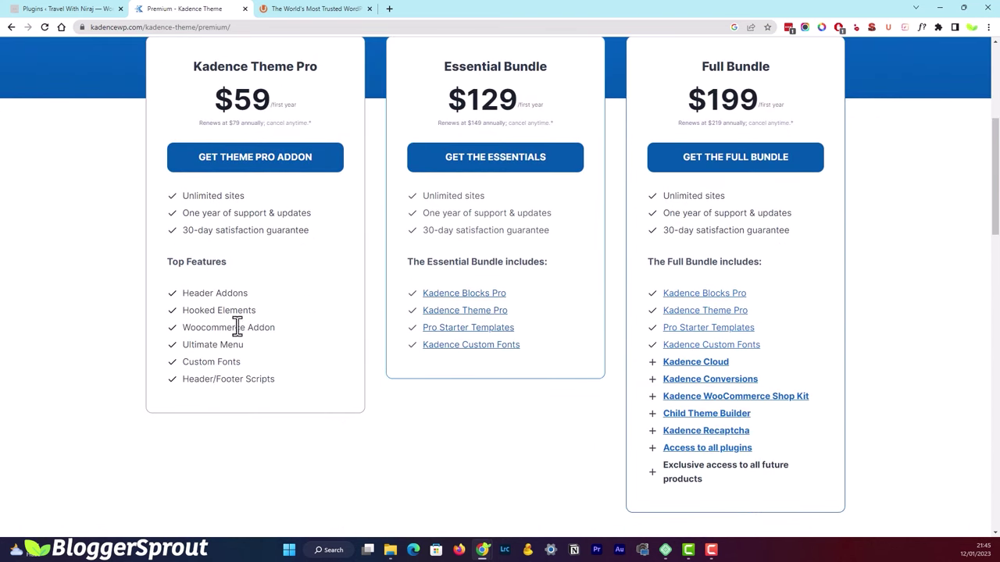
# Compare the Kadence Theme Pro features and Essential Bundle price, inspect the Essential Bundle's checkout page, and close the Kadence site.
pyautogui.moveTo(182, 293); pyautogui.dragTo(262, 379)
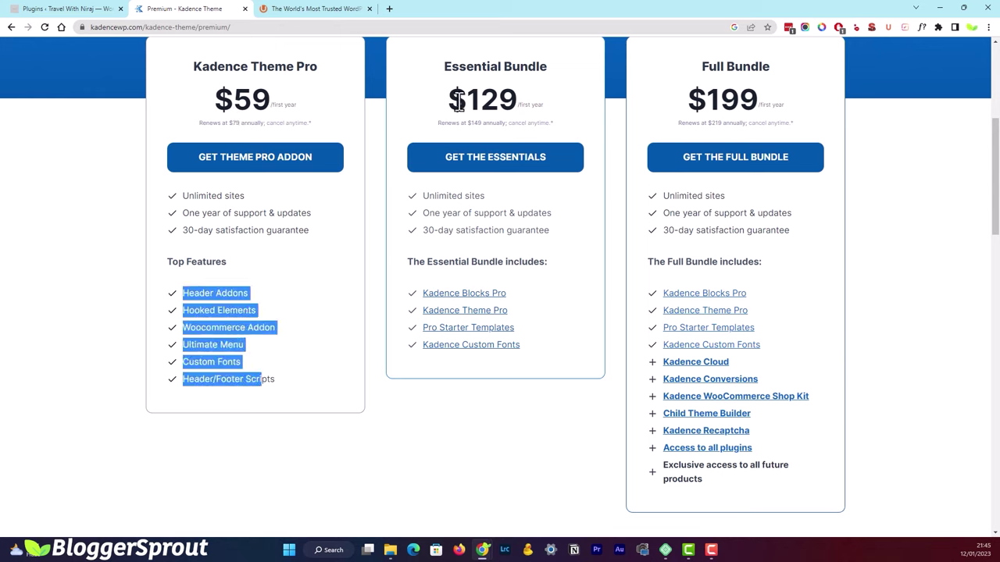
pyautogui.moveTo(458, 100); pyautogui.dragTo(509, 100)
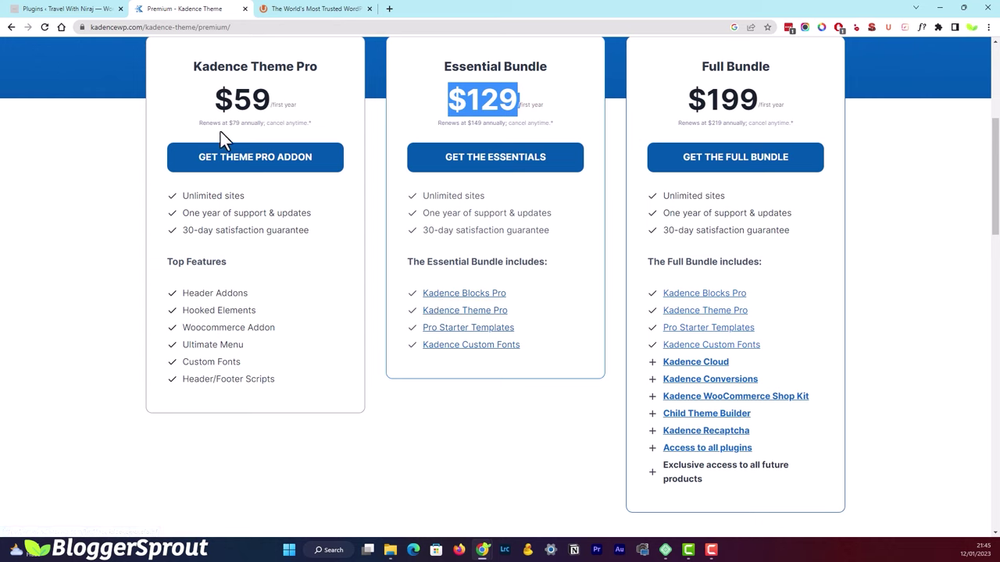
pyautogui.click(328, 123)
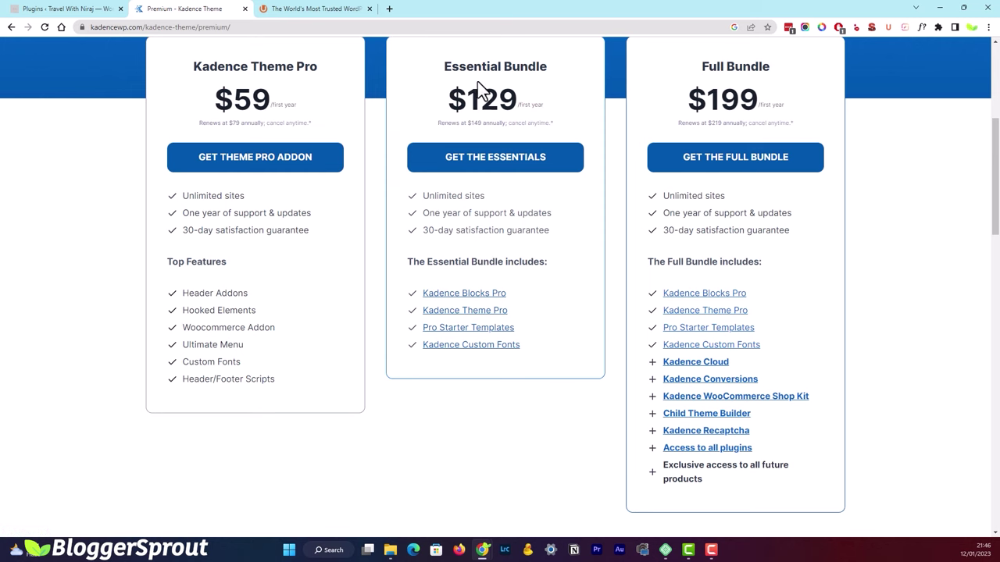
pyautogui.click(506, 162)
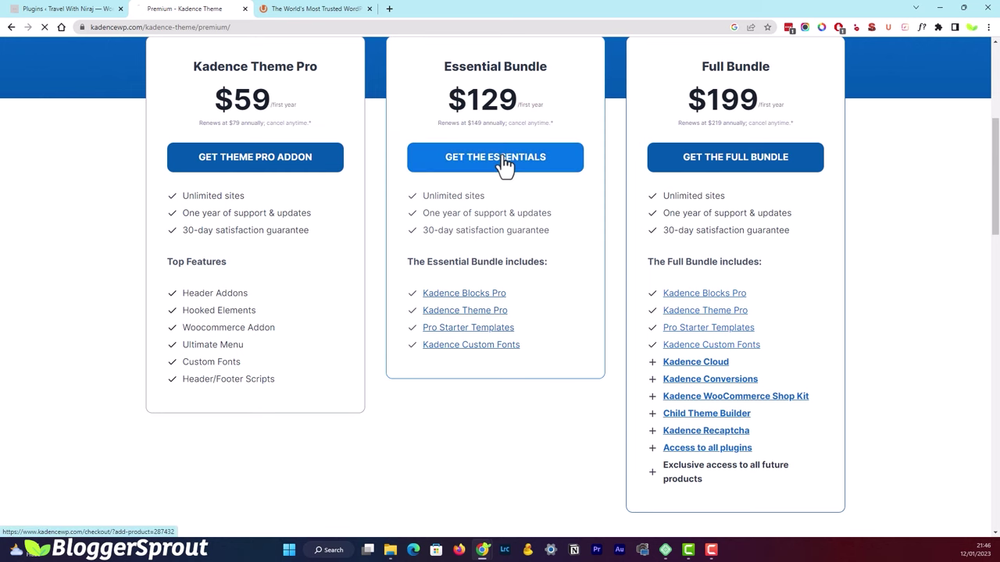
pyautogui.scroll(-4, 278, 141)
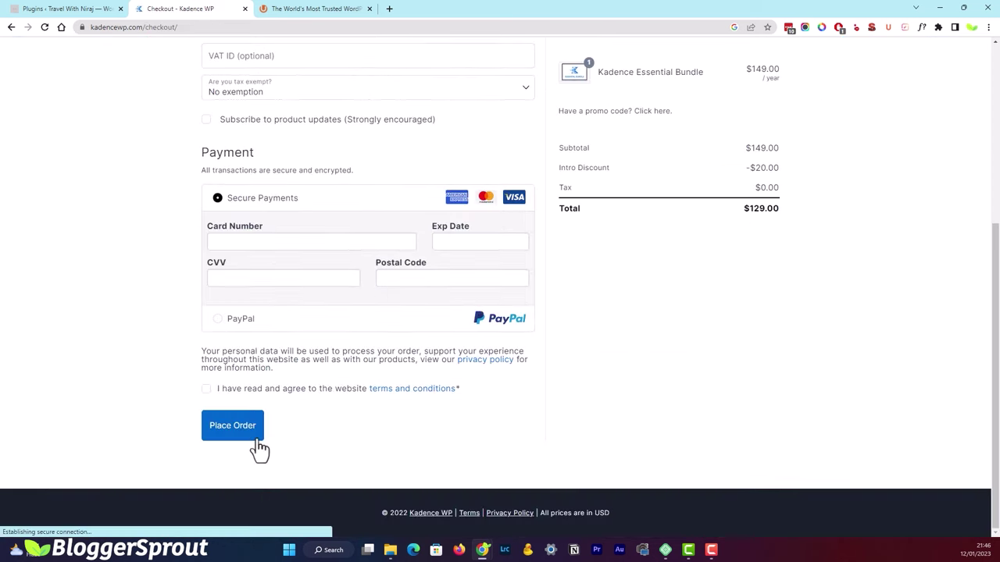
pyautogui.hotkey('ctrl', 'w')
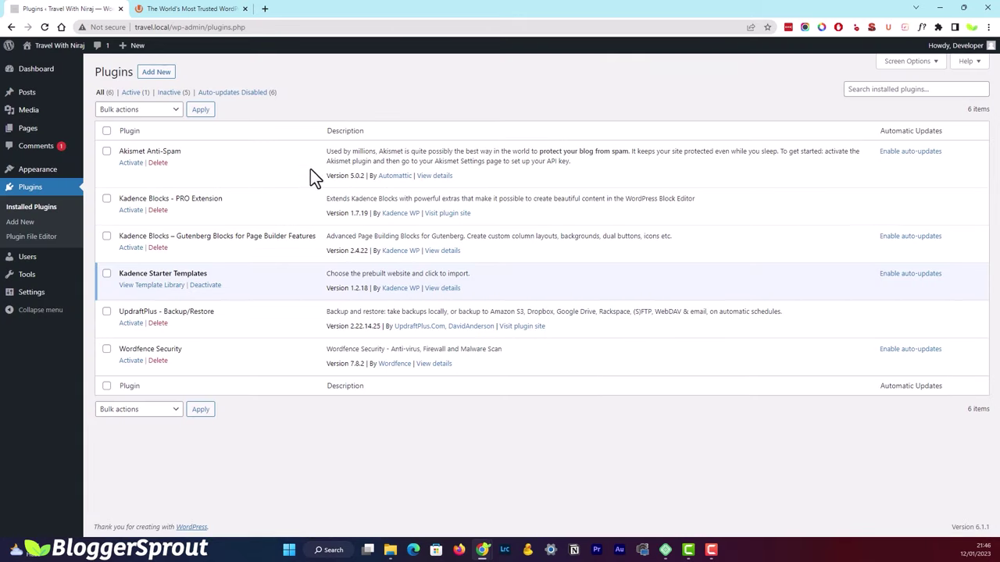
# Choose kadence.1.0.16.zip from the Kadence folder for plugin upload, but return to the installed plugins list without installing it.
pyautogui.press('super+e')
pyautogui.moveTo(347, 67); pyautogui.dragTo(355, 65)
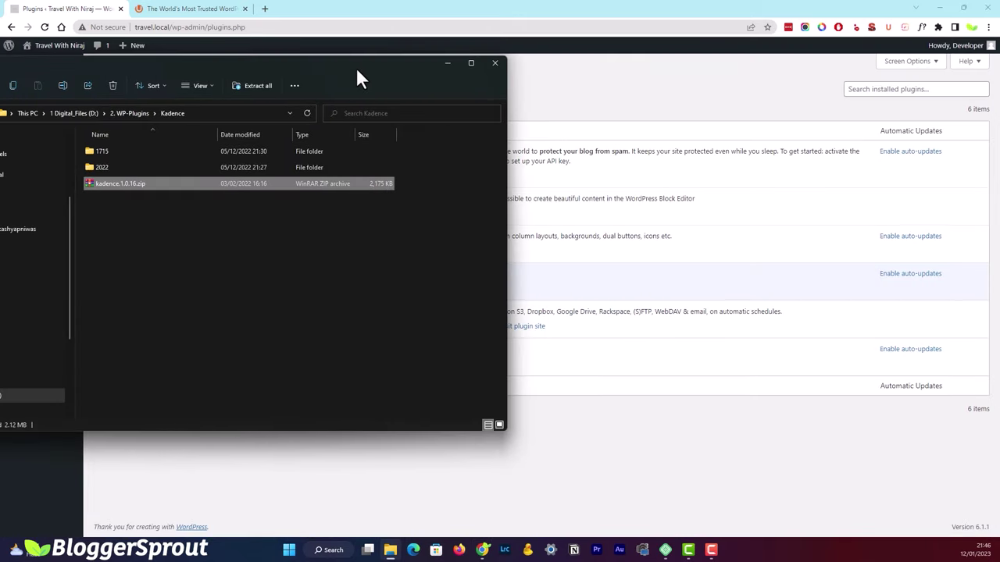
pyautogui.hotkey('alt', 'Tab')
pyautogui.click(156, 74)
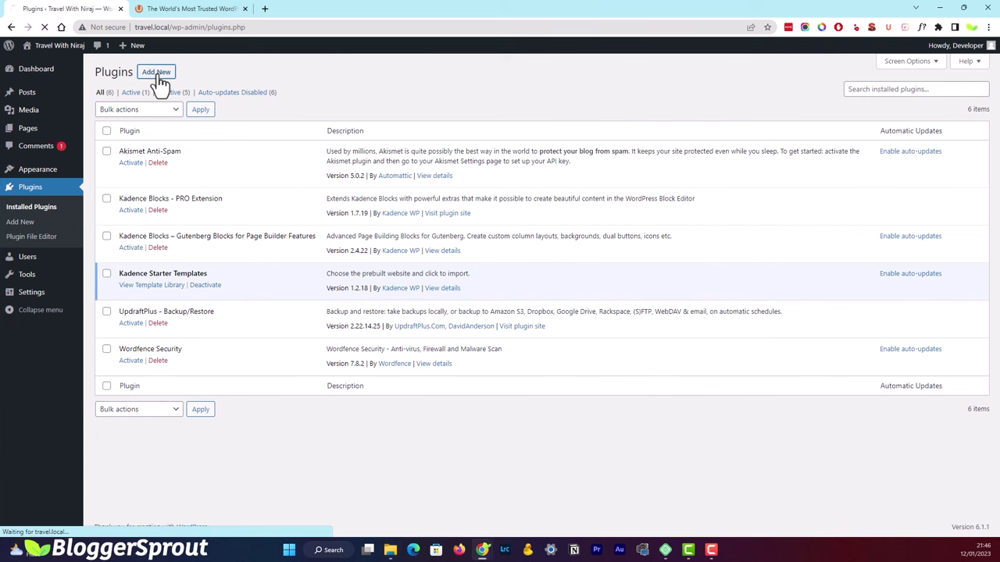
pyautogui.click(186, 77)
pyautogui.hotkey('alt', 'Tab')
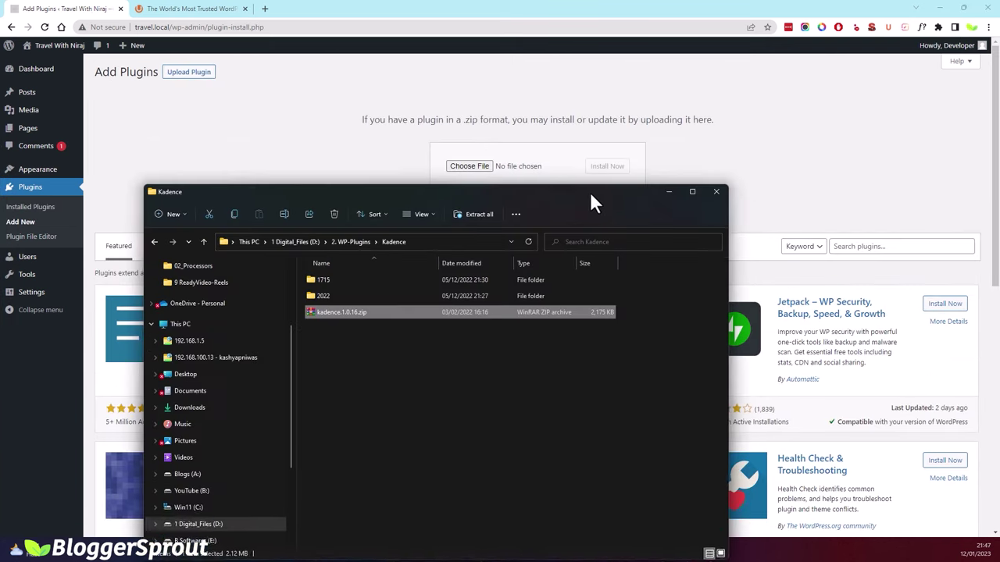
pyautogui.moveTo(328, 354); pyautogui.dragTo(471, 168)
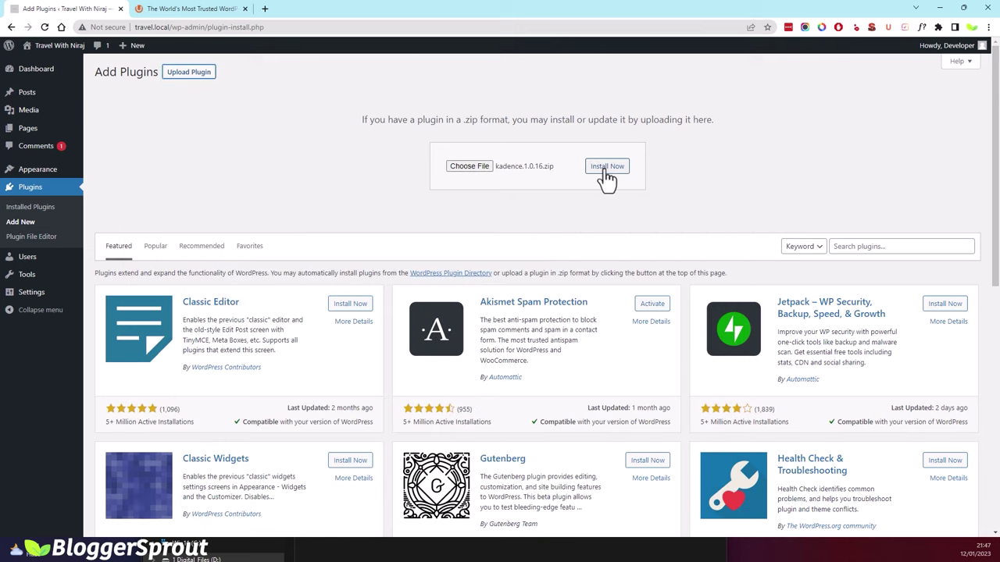
pyautogui.click(79, 208)
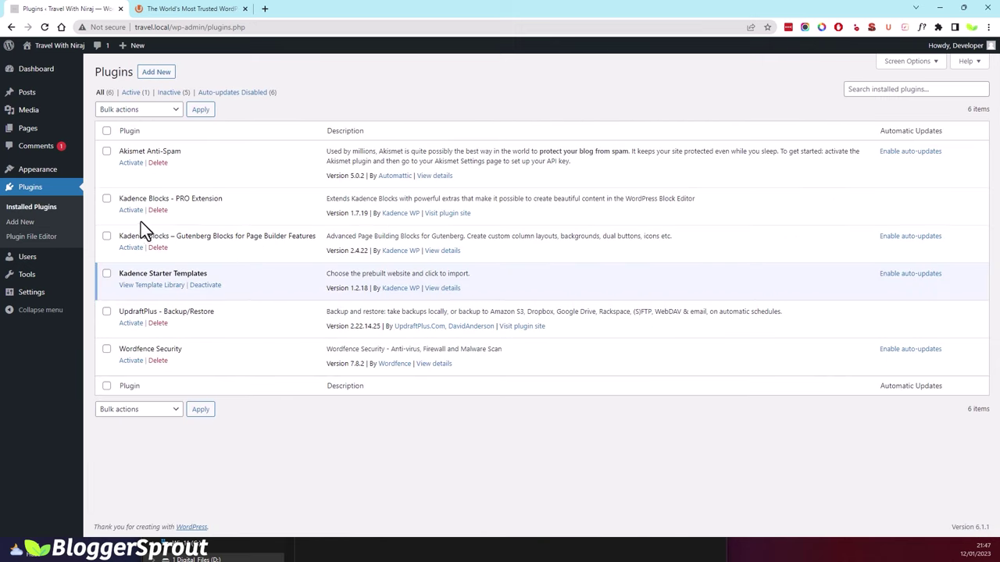
# Review the Kadence Blocks PRO Extension and UpdraftPlus - Backup/Restore entries in the installed plugins list.
pyautogui.moveTo(121, 201); pyautogui.dragTo(226, 207)
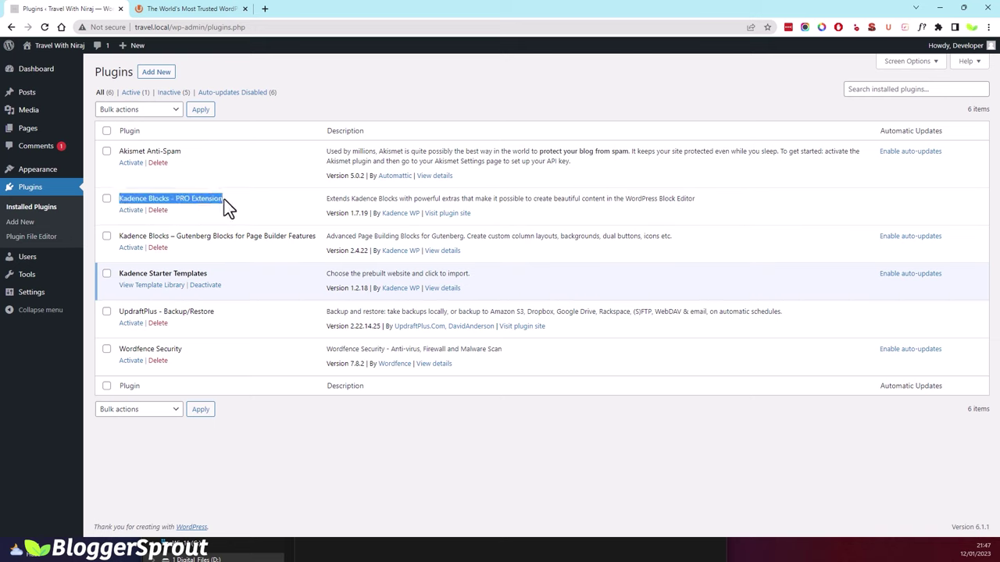
pyautogui.click(456, 76)
pyautogui.moveTo(119, 311); pyautogui.dragTo(213, 311)
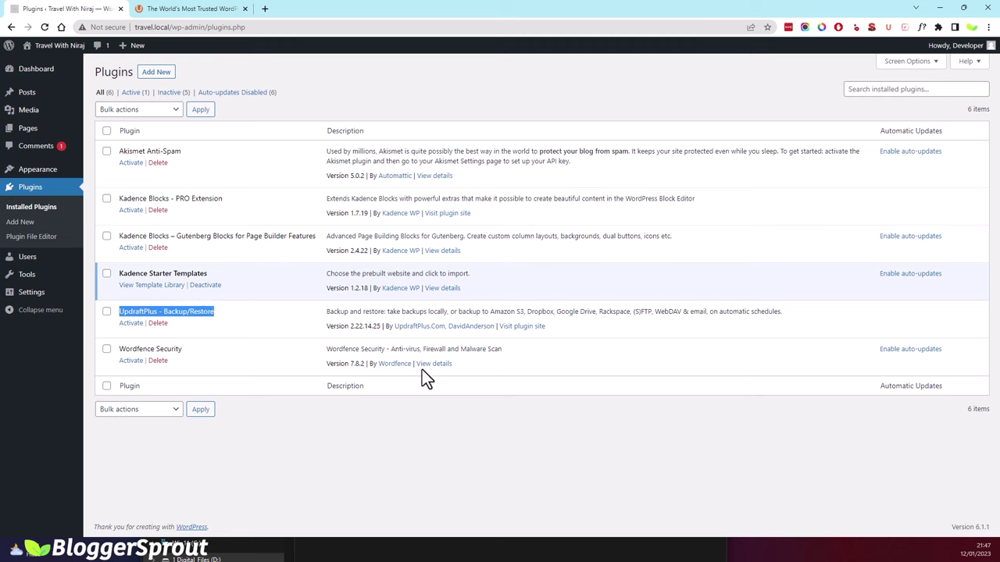
pyautogui.click(208, 247)
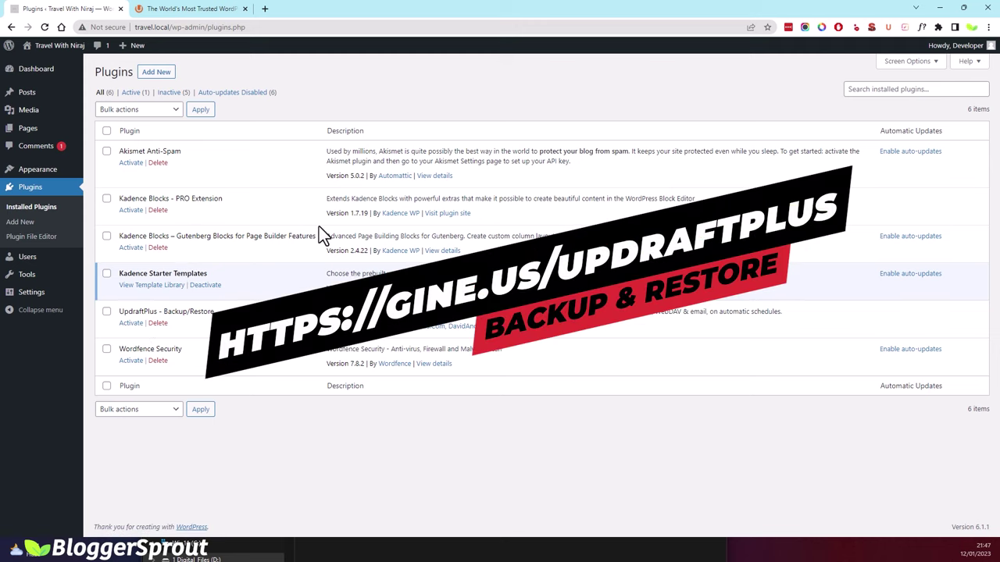
# On the UpdraftPlus site, take the Personal premium plan to checkout to inspect it, and return to the plugin's entry without ordering.
pyautogui.click(179, 9)
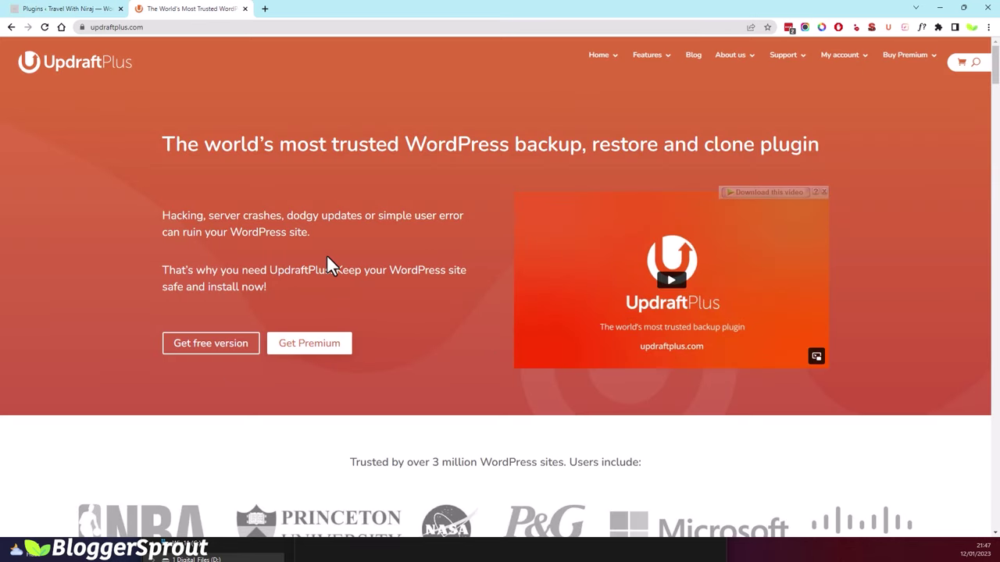
pyautogui.click(306, 346)
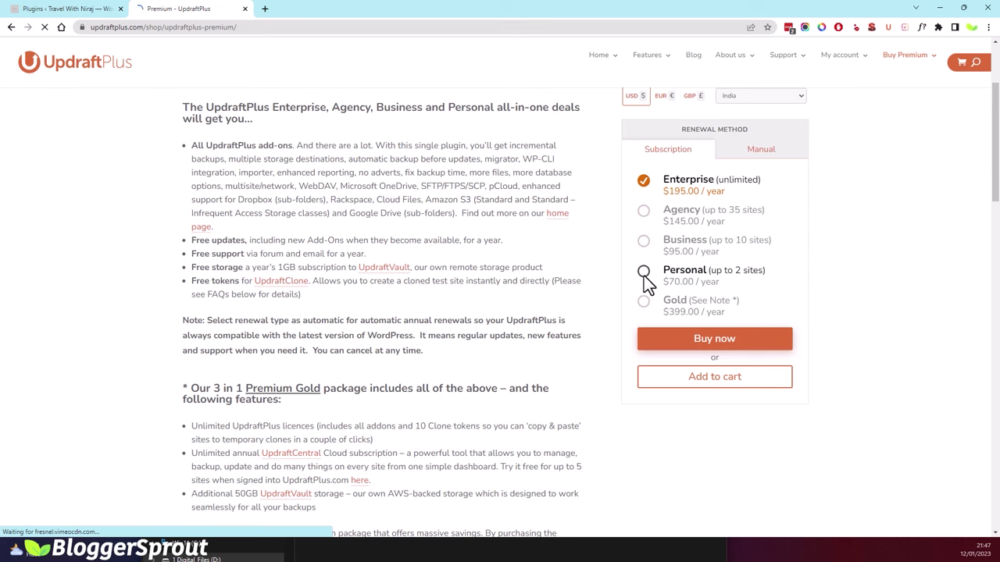
pyautogui.click(643, 274)
pyautogui.click(664, 353)
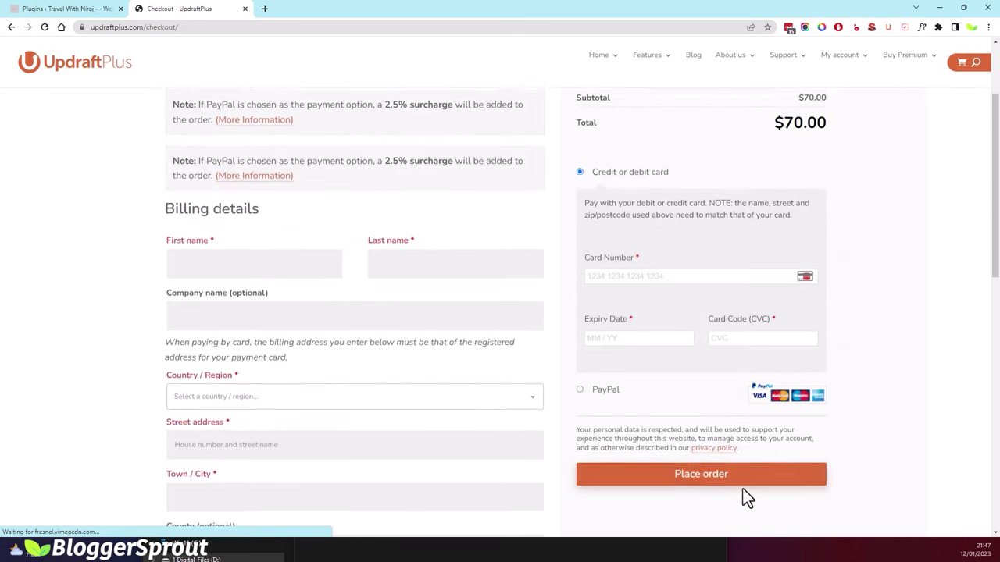
pyautogui.click(244, 8)
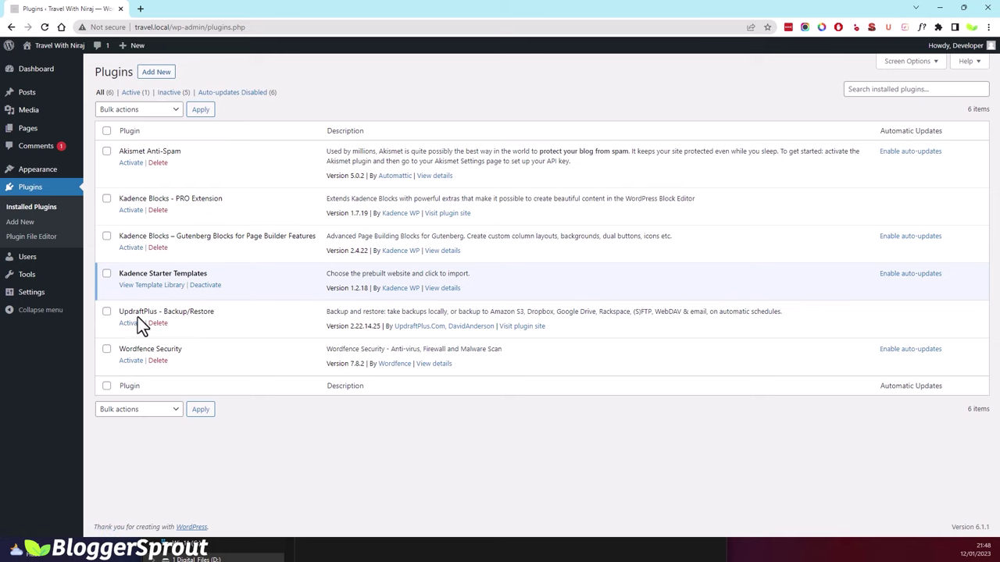
pyautogui.moveTo(121, 312); pyautogui.dragTo(209, 312)
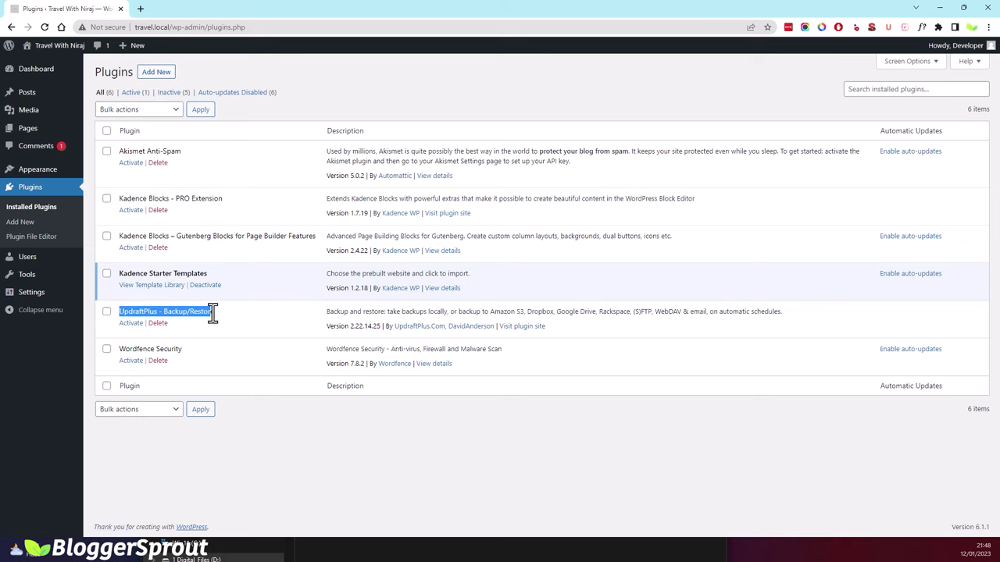
pyautogui.click(312, 480)
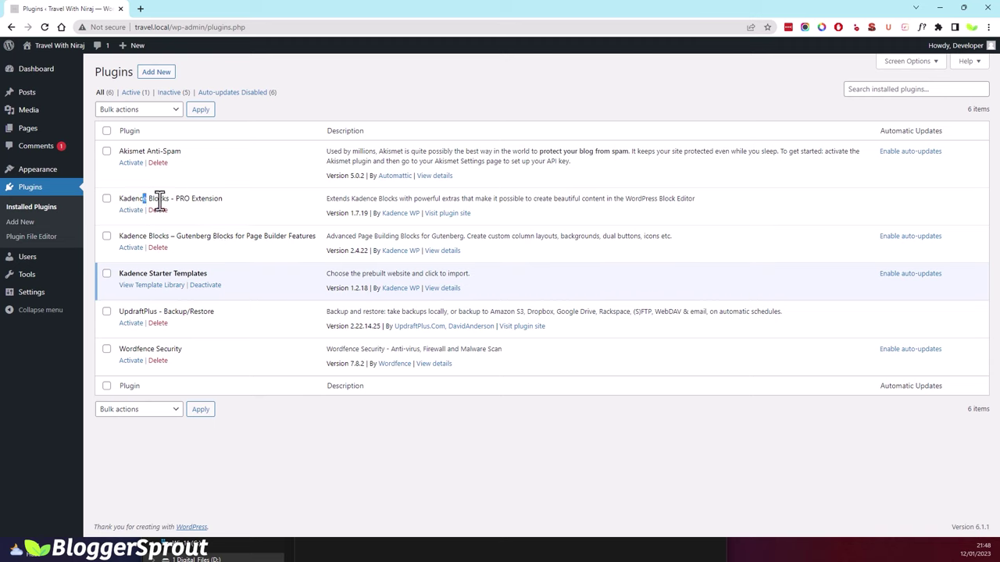
# Bulk-activate the Kadence Blocks PRO Extension and Kadence Blocks – Gutenberg Blocks for Page Builder Features plugins.
pyautogui.moveTo(145, 198); pyautogui.dragTo(223, 200)
pyautogui.click(395, 94)
pyautogui.click(107, 237)
pyautogui.click(153, 111)
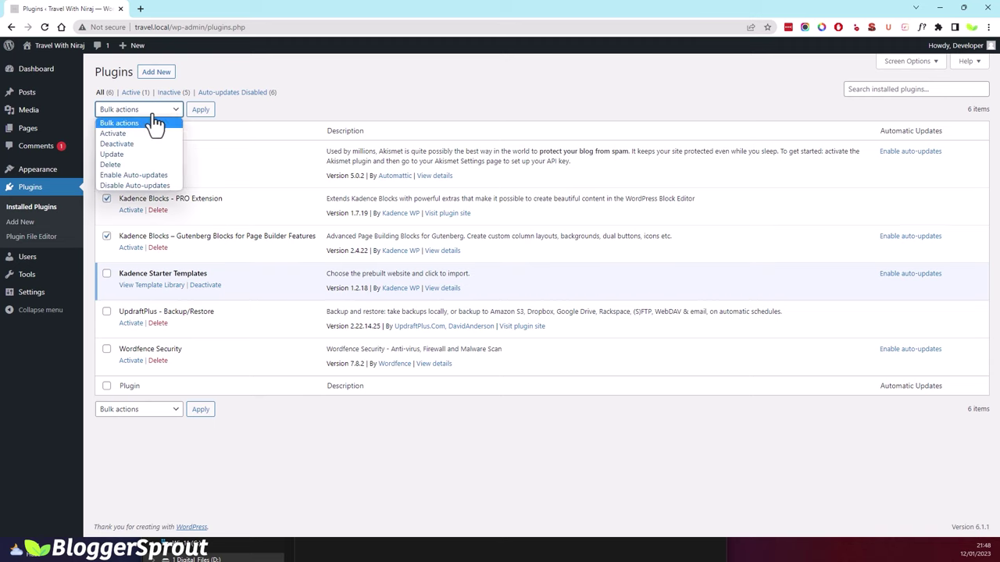
pyautogui.click(113, 133)
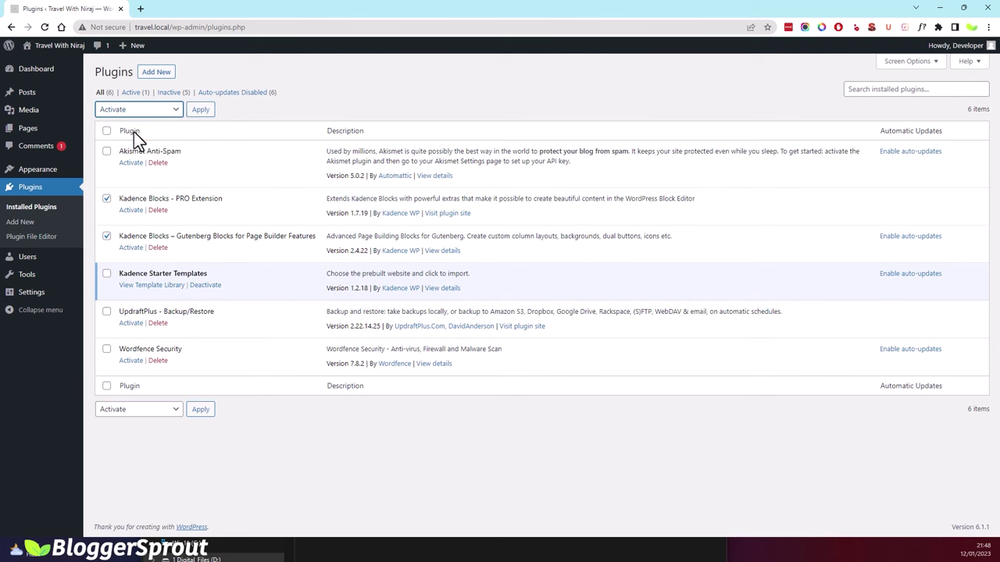
pyautogui.click(201, 109)
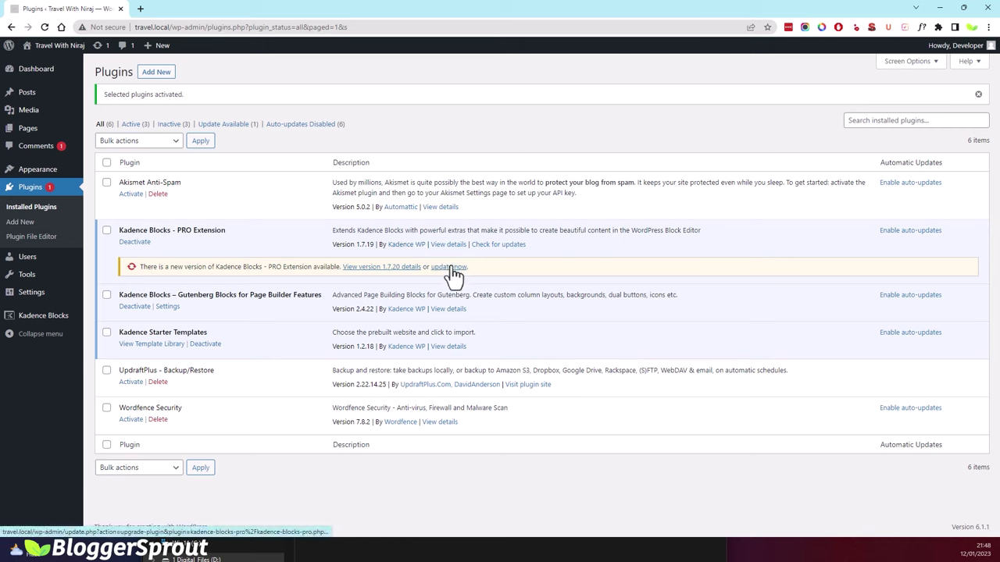
# Open the Kadence Starter Templates library, keep Gutenberg as the page builder and filter the templates to Free Only.
pyautogui.moveTo(37, 169)
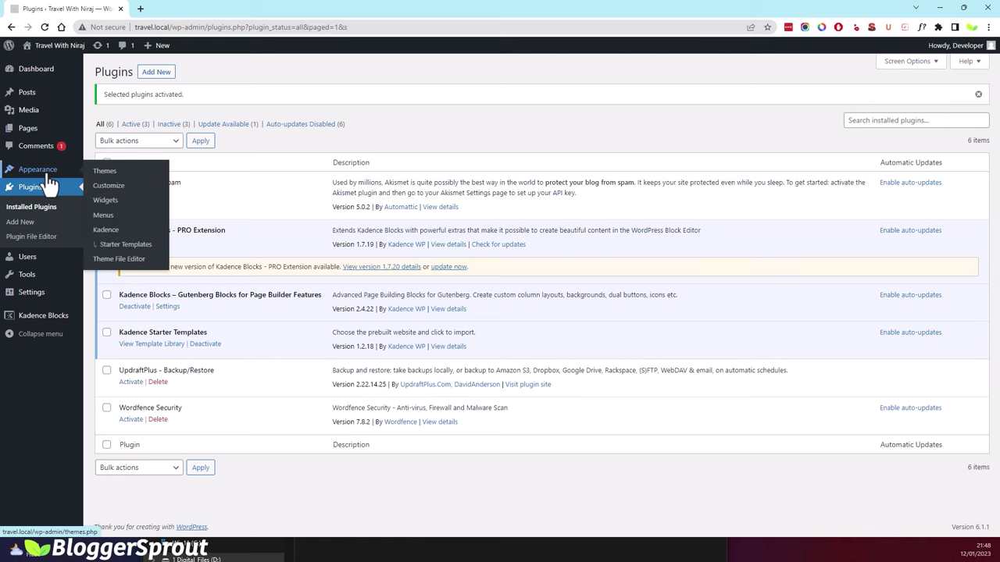
pyautogui.click(113, 245)
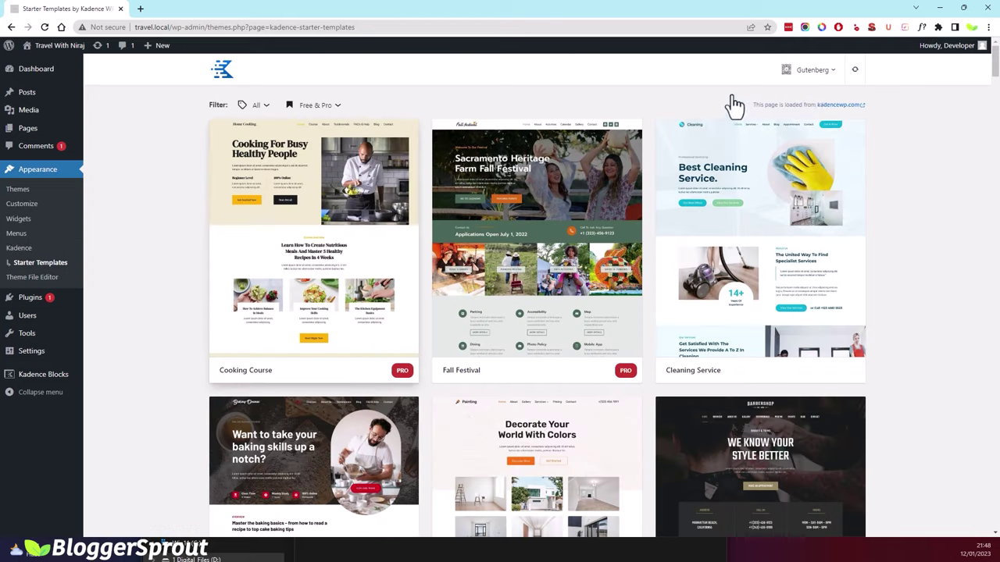
pyautogui.click(817, 75)
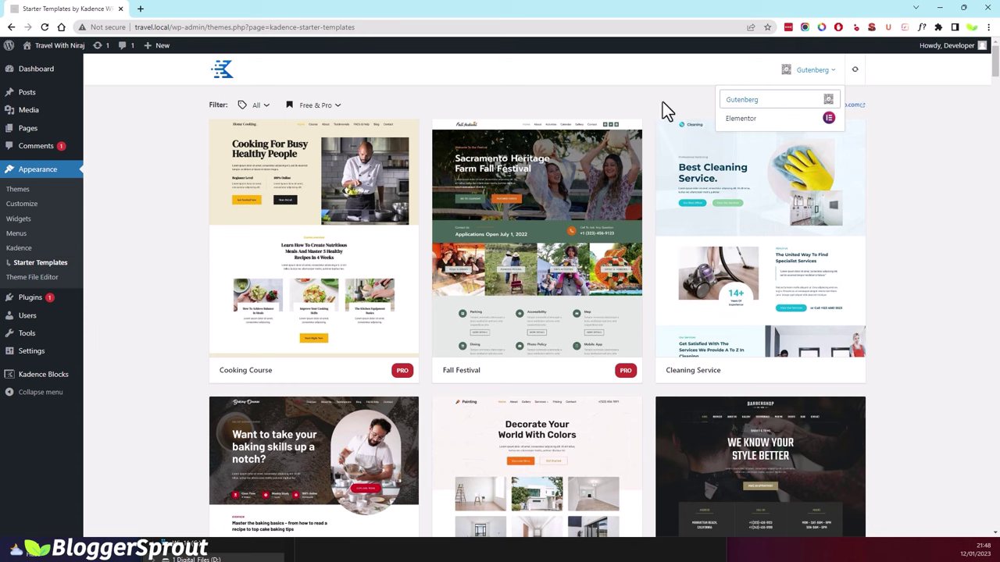
pyautogui.click(756, 109)
pyautogui.click(331, 113)
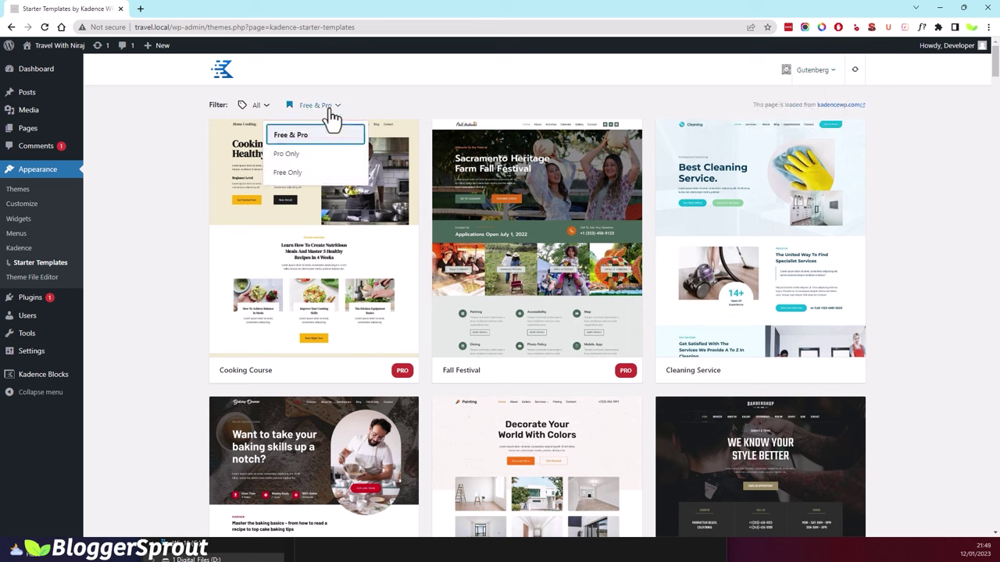
pyautogui.click(287, 173)
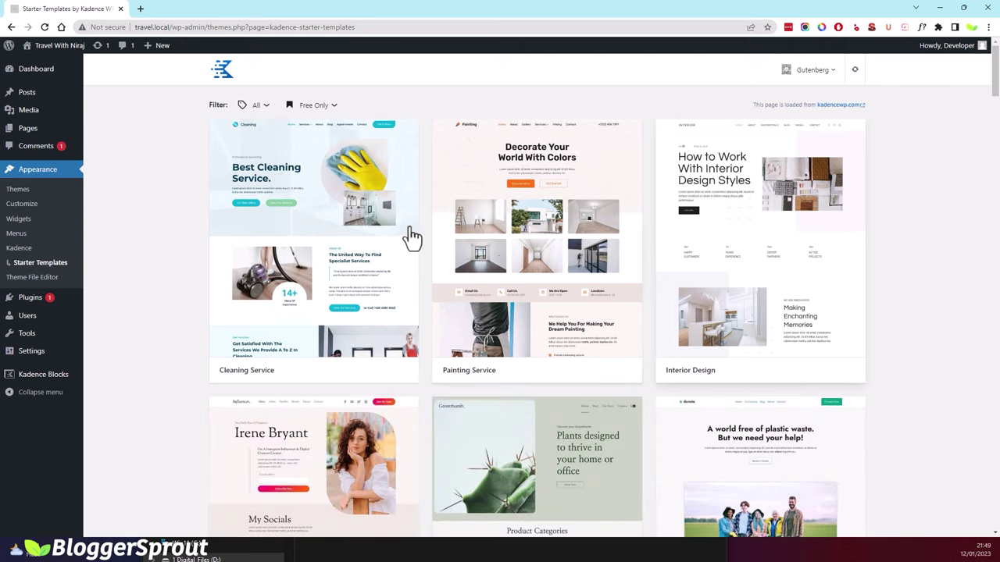
# Browse the free starter templates and open the Yosemite travel template's preview.
pyautogui.scroll(-3, 330, 237)
pyautogui.scroll(-1, 781, 297)
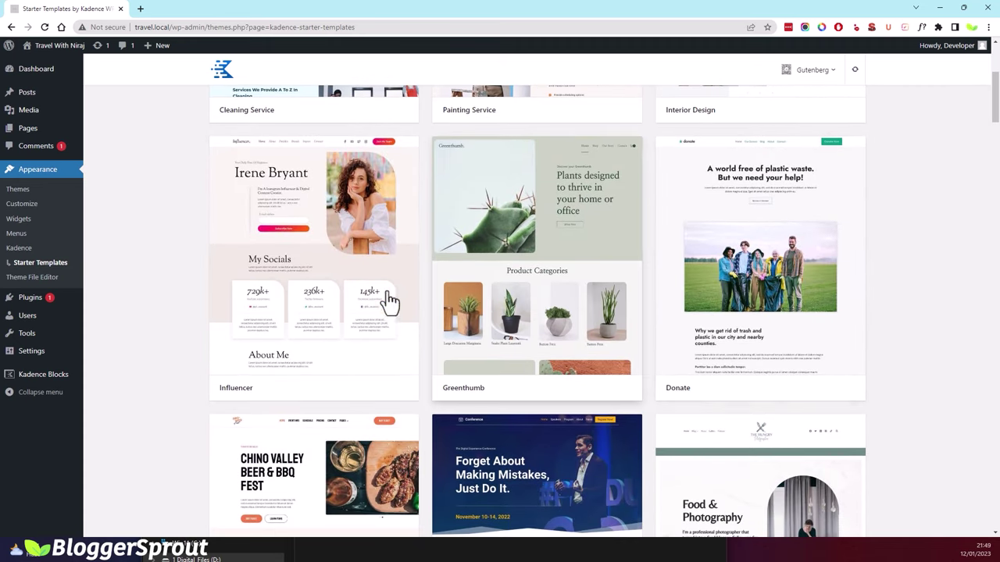
pyautogui.scroll(-8, 352, 266)
pyautogui.scroll(-2, 319, 233)
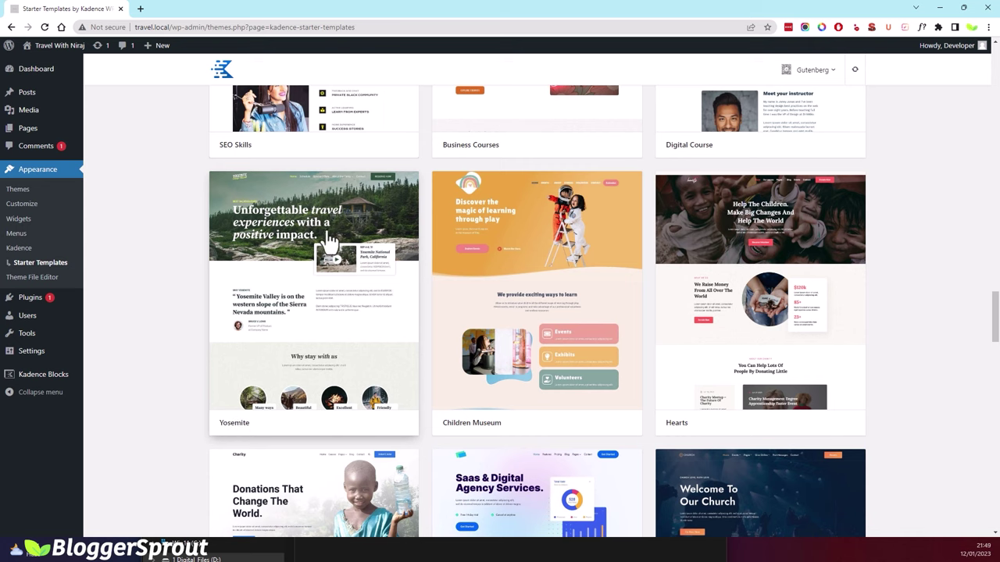
pyautogui.click(290, 276)
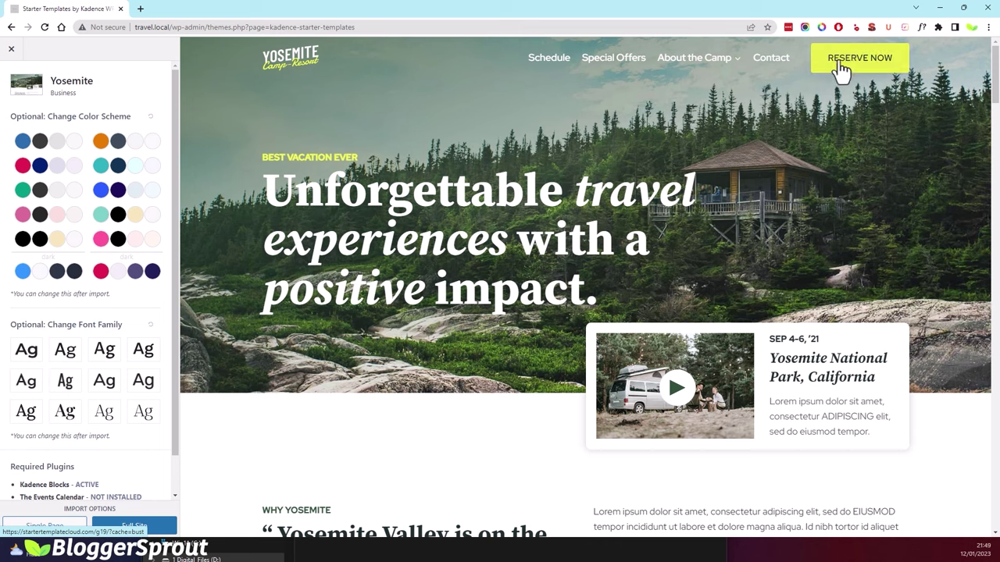
# Look through the Yosemite template's homepage preview, from the hero section down to the sponsors section and back.
pyautogui.scroll(-2, 469, 317)
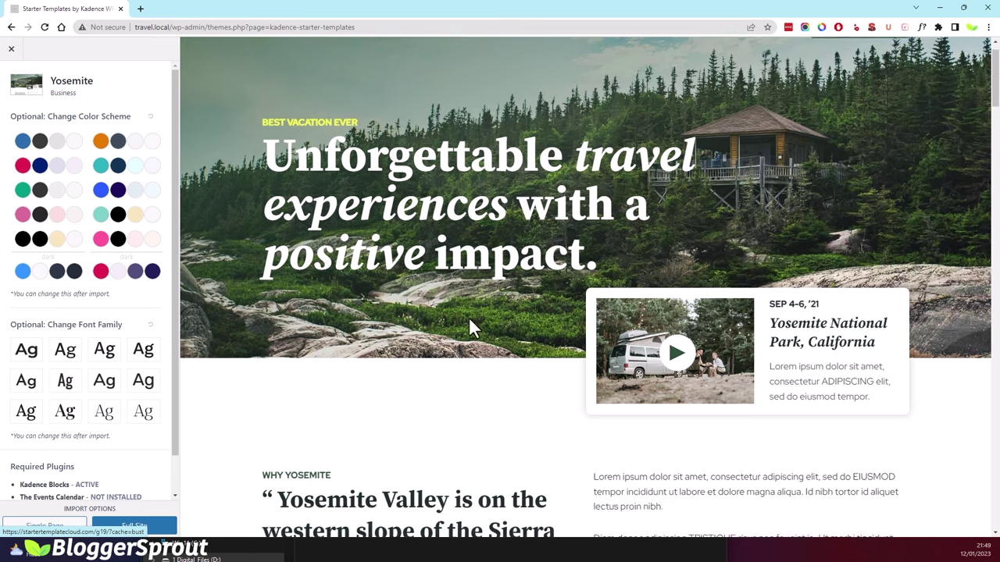
pyautogui.scroll(-7, 667, 310)
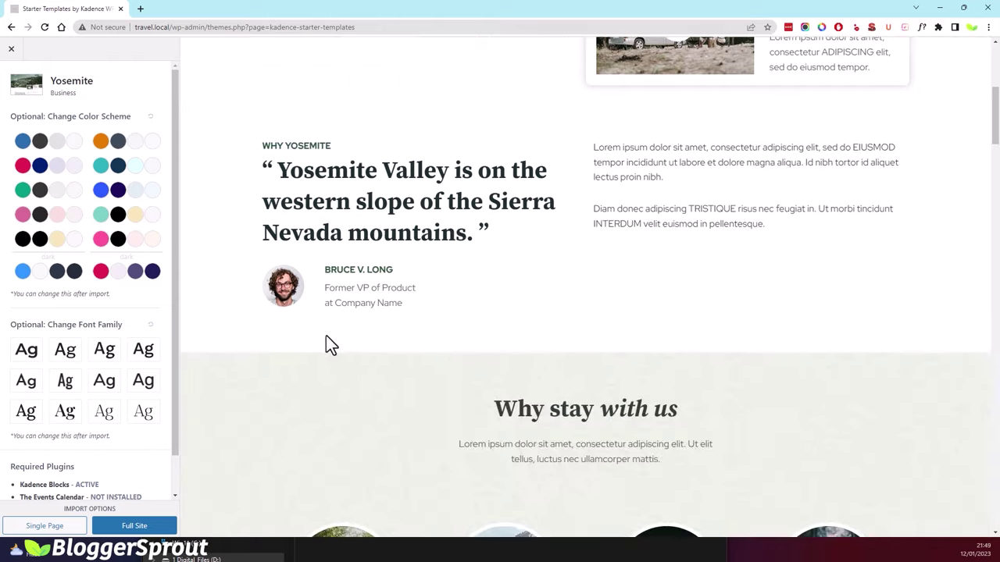
pyautogui.scroll(-12, 334, 253)
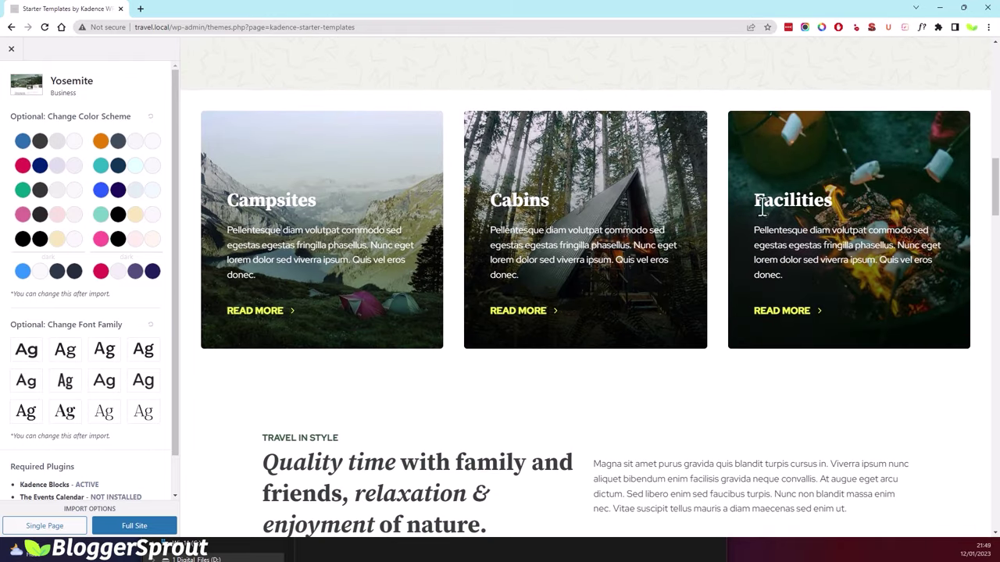
pyautogui.scroll(-16, 615, 282)
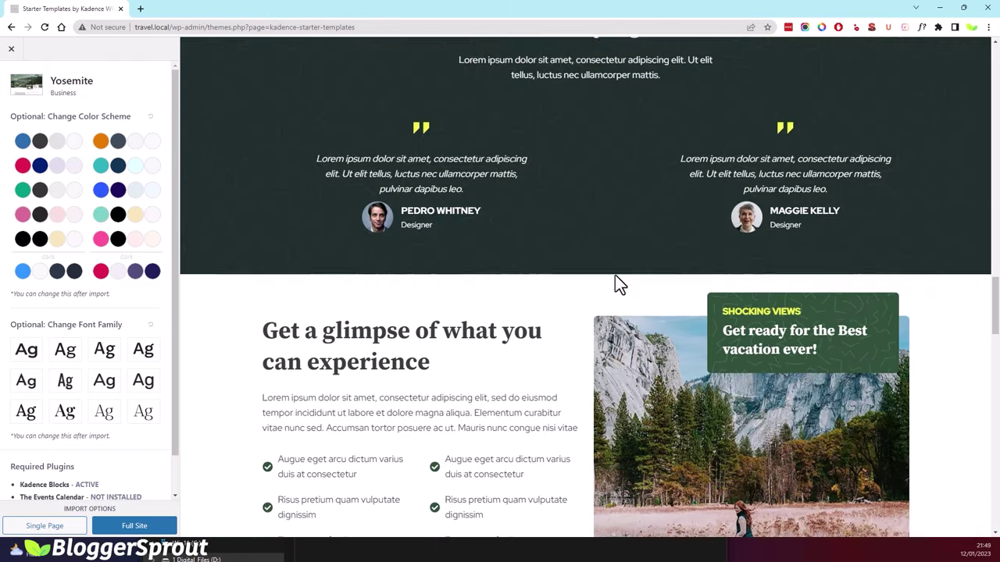
pyautogui.scroll(-3, 547, 305)
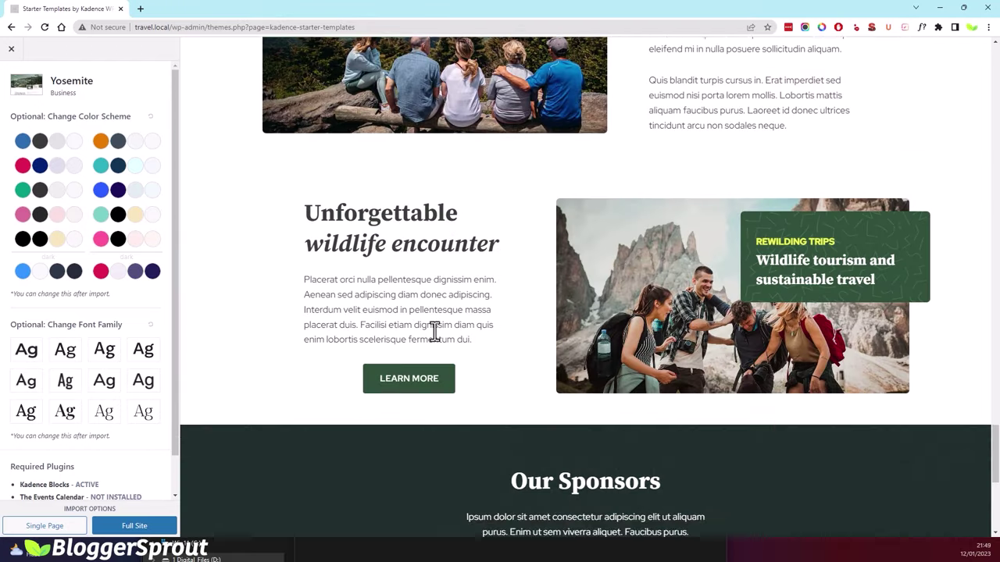
pyautogui.scroll(14, 409, 327)
pyautogui.scroll(10, 316, 284)
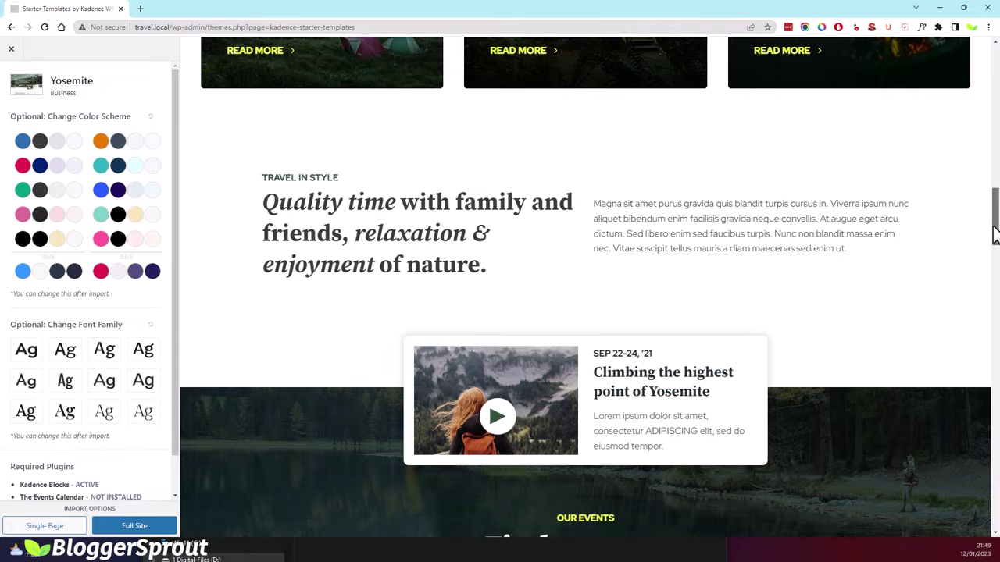
pyautogui.moveTo(995, 232); pyautogui.dragTo(988, 94)
# Try several color schemes on the Yosemite template and settle on the black and cream palette.
pyautogui.click(23, 142)
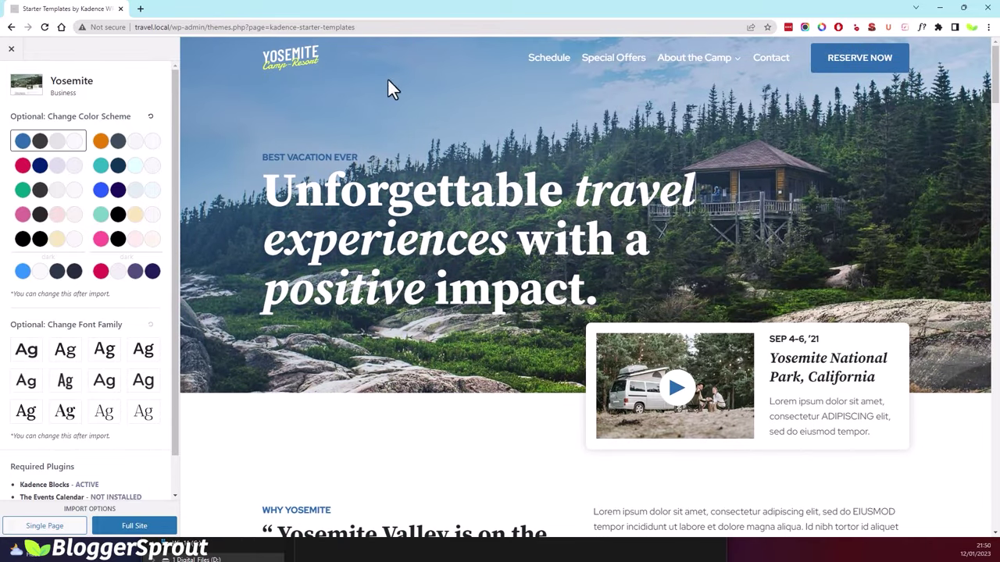
pyautogui.click(55, 167)
pyautogui.click(101, 163)
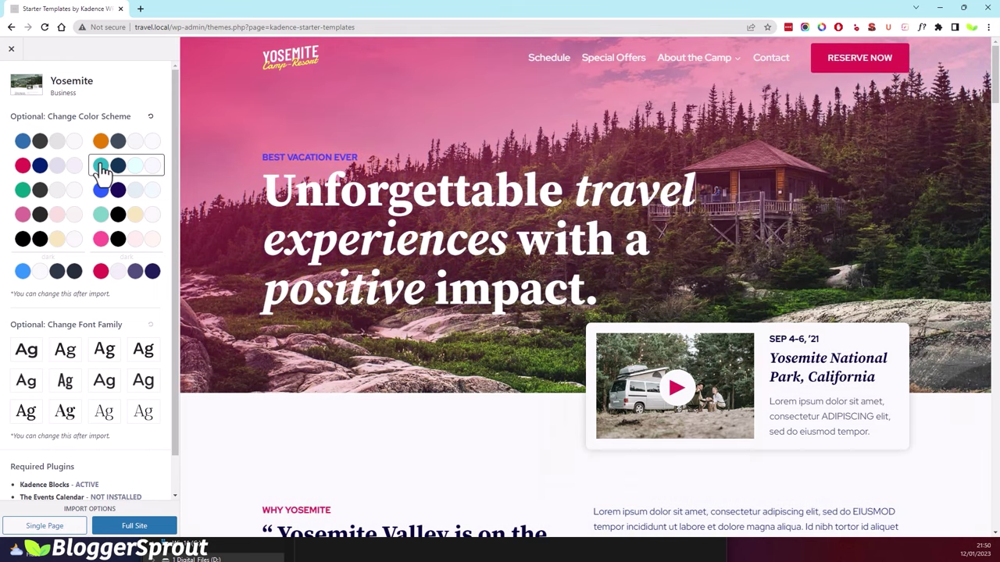
pyautogui.click(55, 190)
pyautogui.click(100, 191)
pyautogui.click(39, 236)
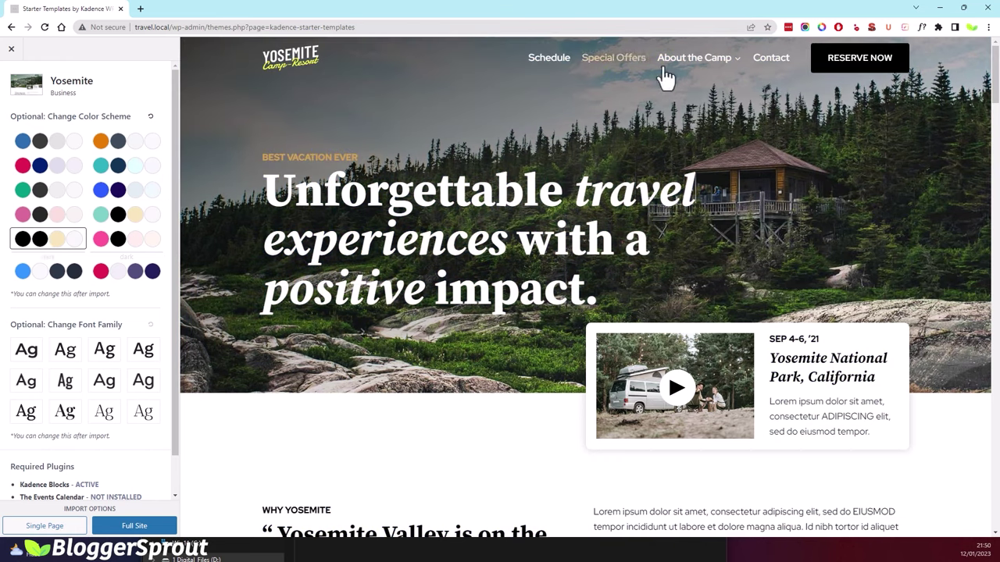
# Compare the font families in the first row and choose the Work Sans & Work Sans pair.
pyautogui.scroll(-1, 156, 290)
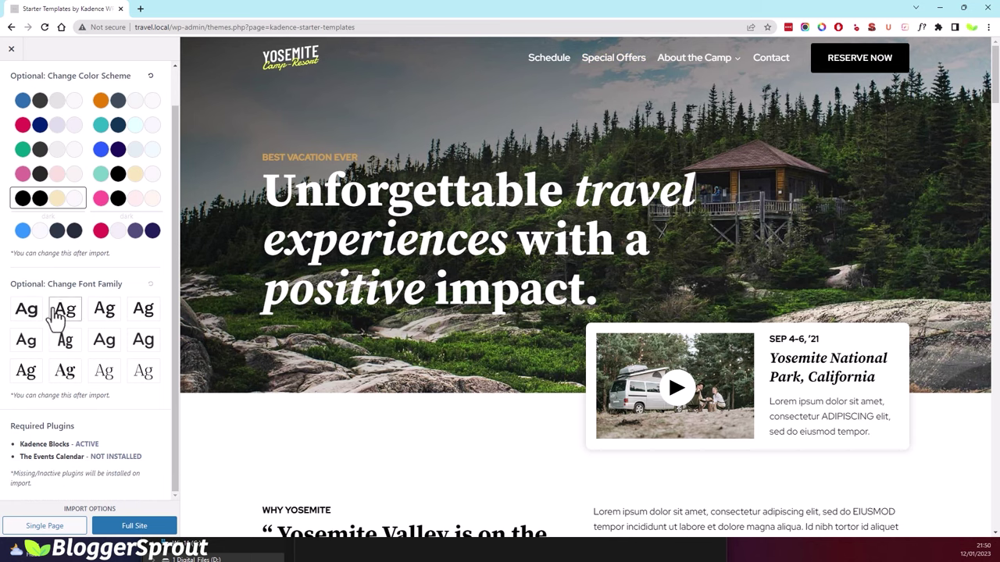
pyautogui.click(28, 320)
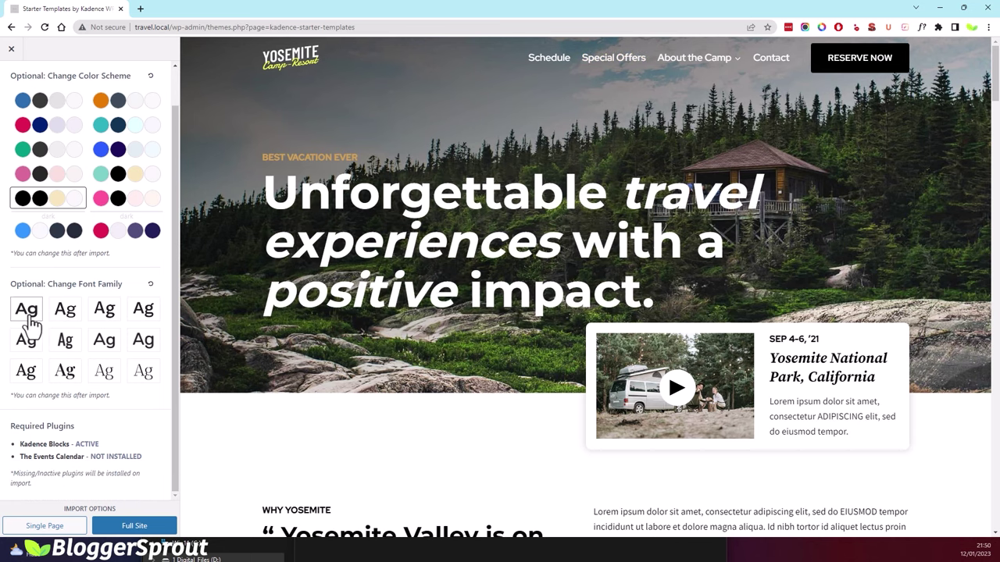
pyautogui.click(70, 317)
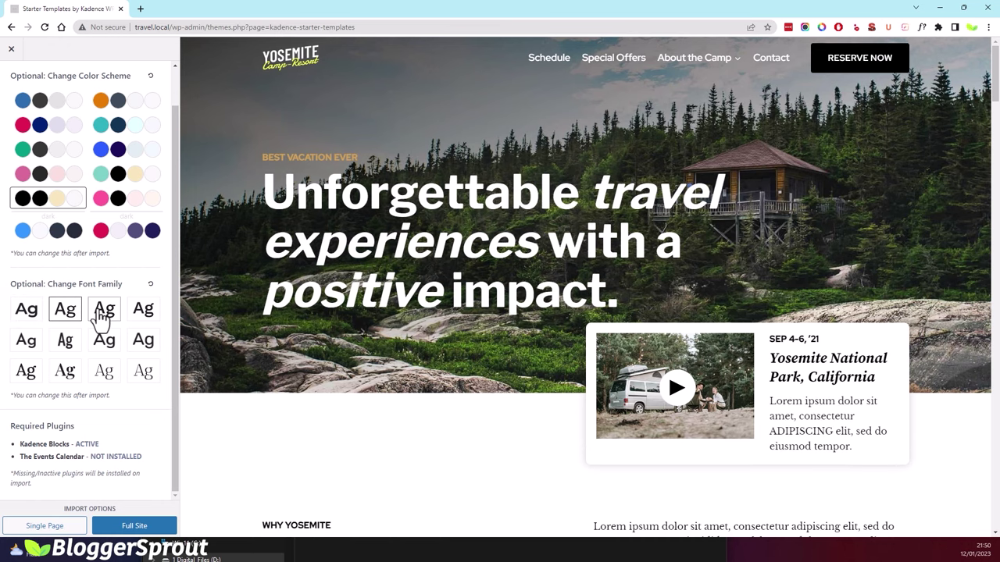
pyautogui.click(101, 312)
pyautogui.click(141, 312)
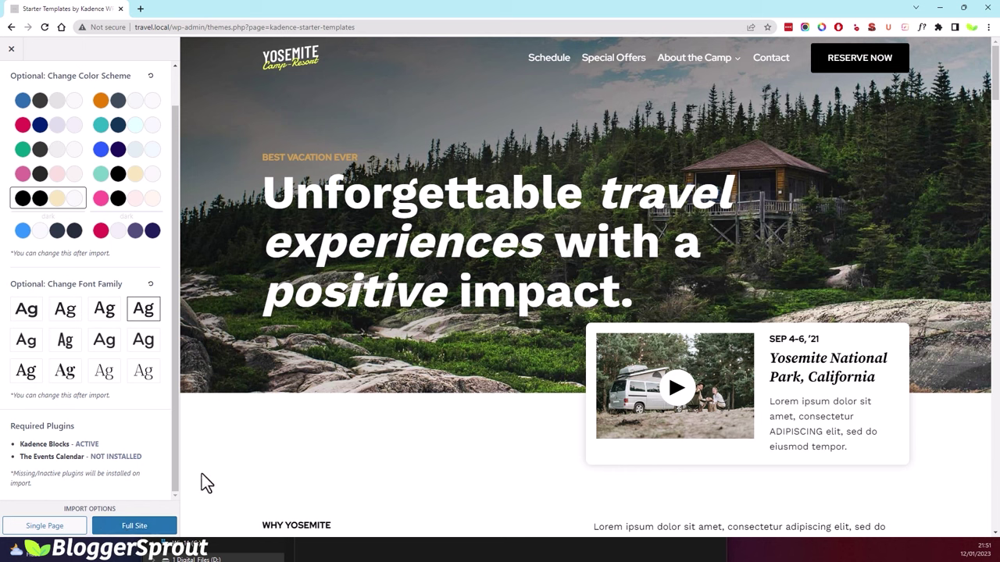
# Import Yosemite as a full site, checking the import details and advanced settings and skipping the newsletter subscription.
pyautogui.moveTo(705, 63)
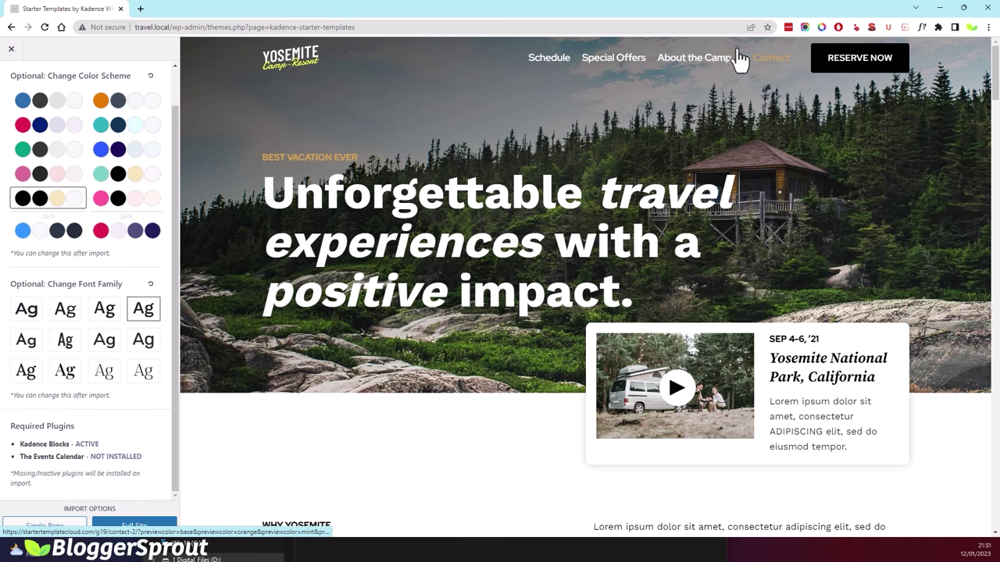
pyautogui.click(129, 526)
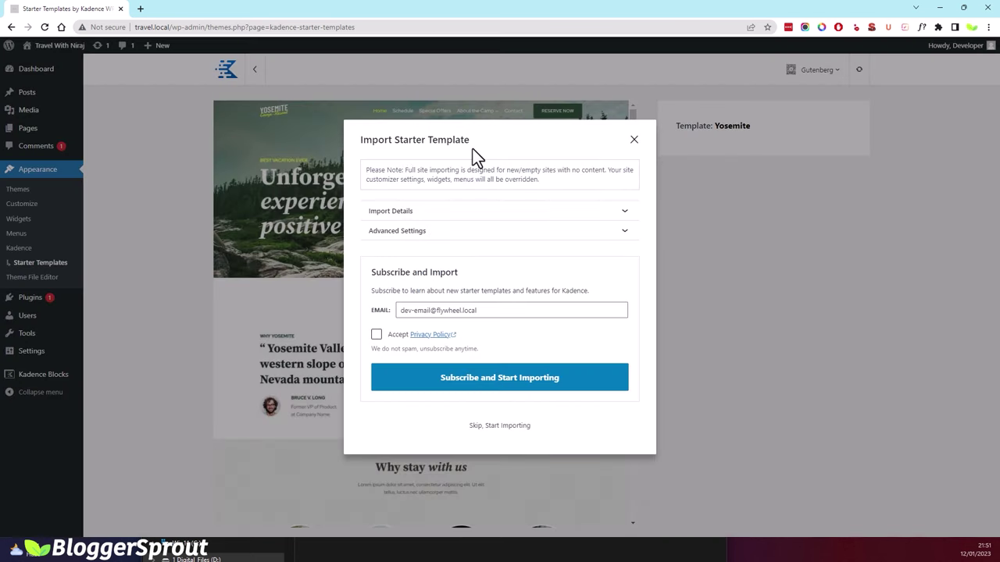
pyautogui.click(389, 213)
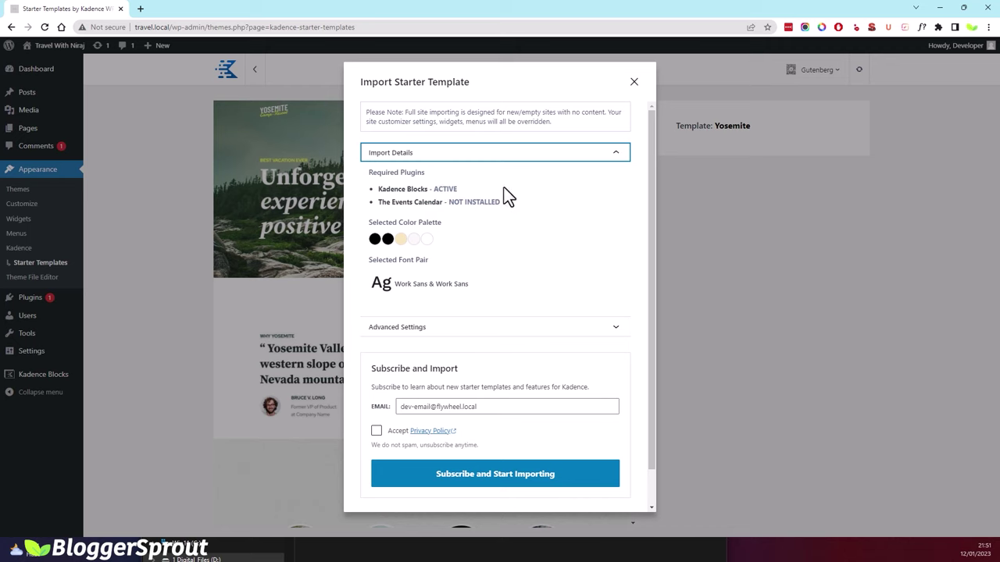
pyautogui.click(397, 327)
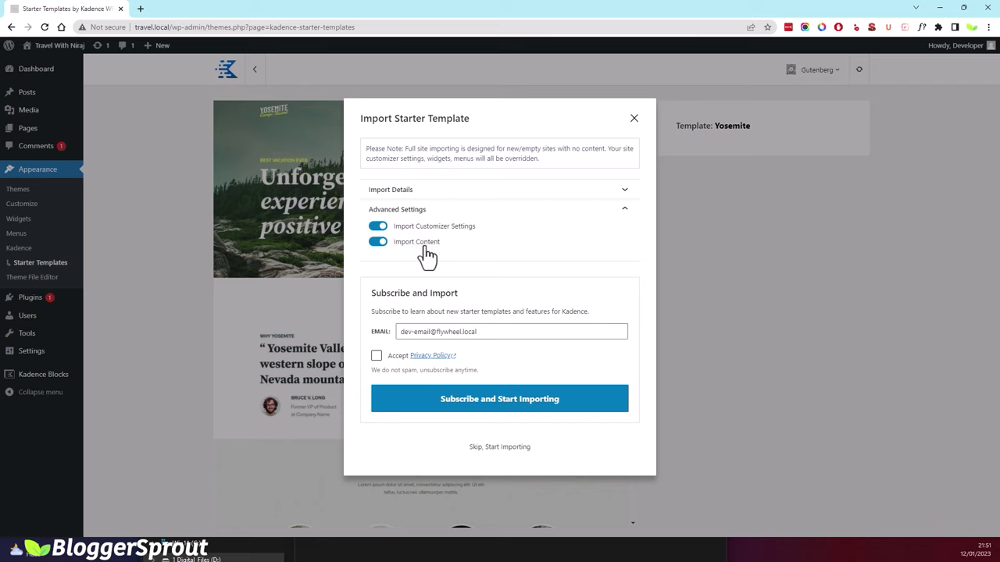
pyautogui.click(419, 211)
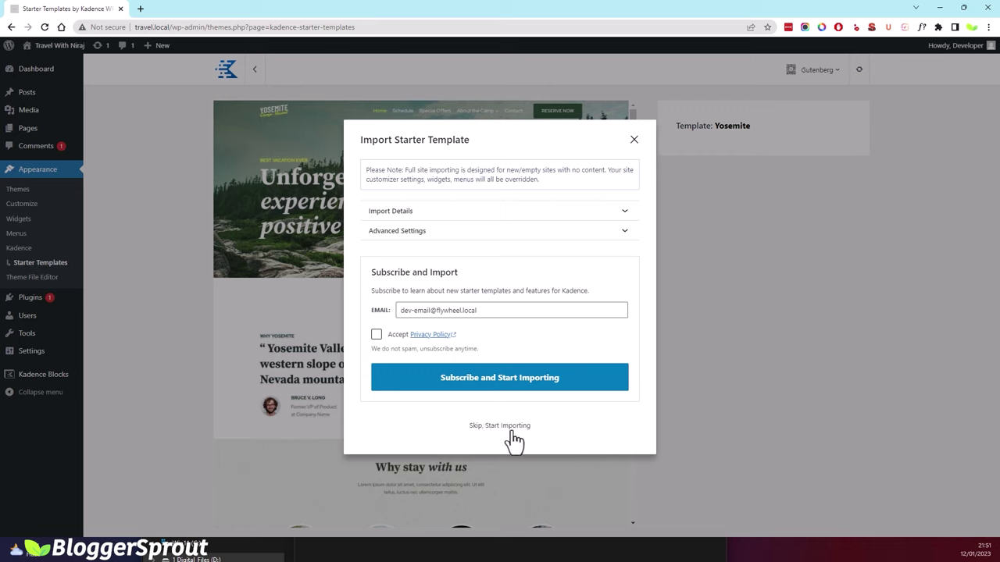
pyautogui.click(485, 427)
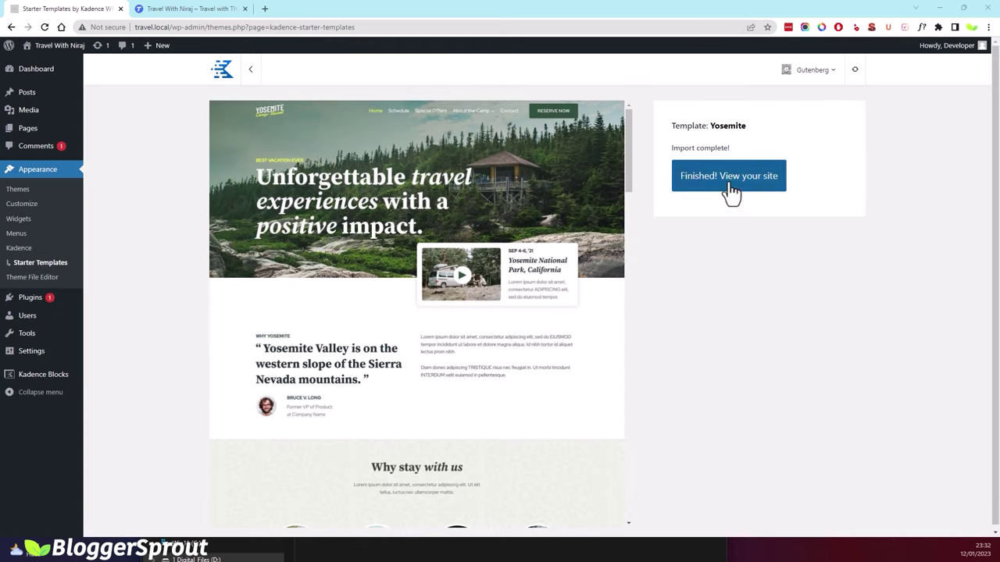
# View the imported travel.local homepage and examine its sections down to the footer.
pyautogui.moveTo(681, 147); pyautogui.dragTo(718, 150)
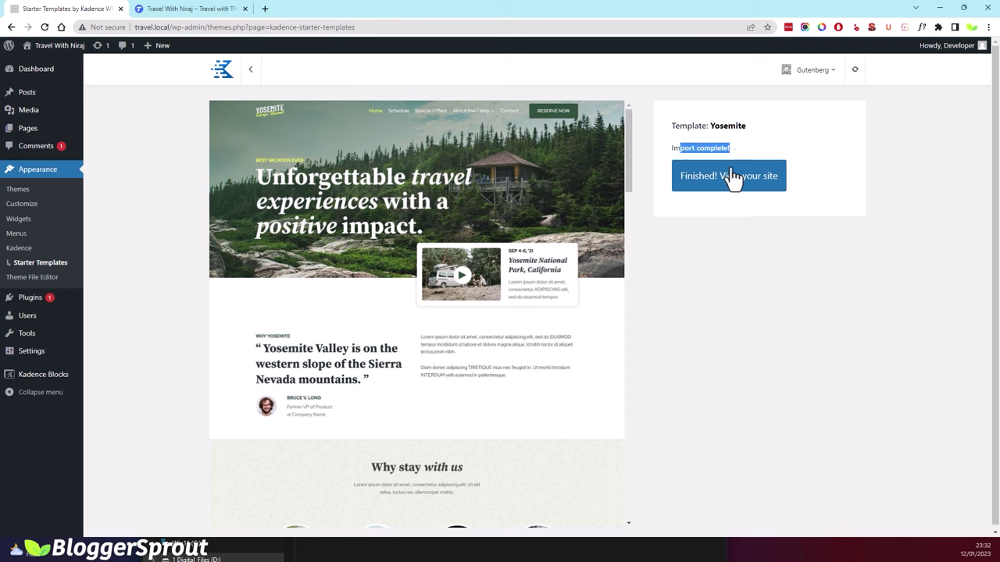
pyautogui.click(168, 8)
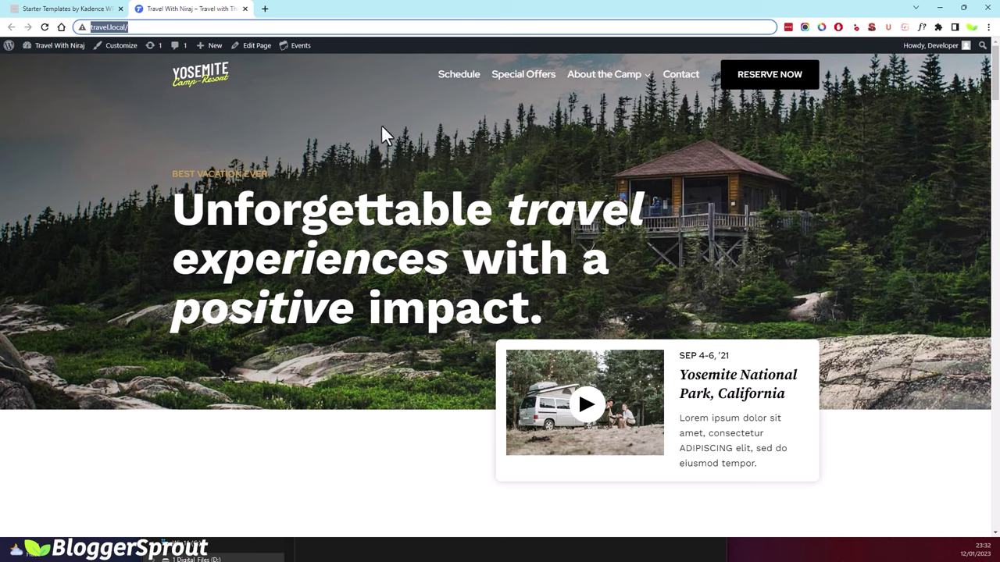
pyautogui.scroll(-20, 763, 134)
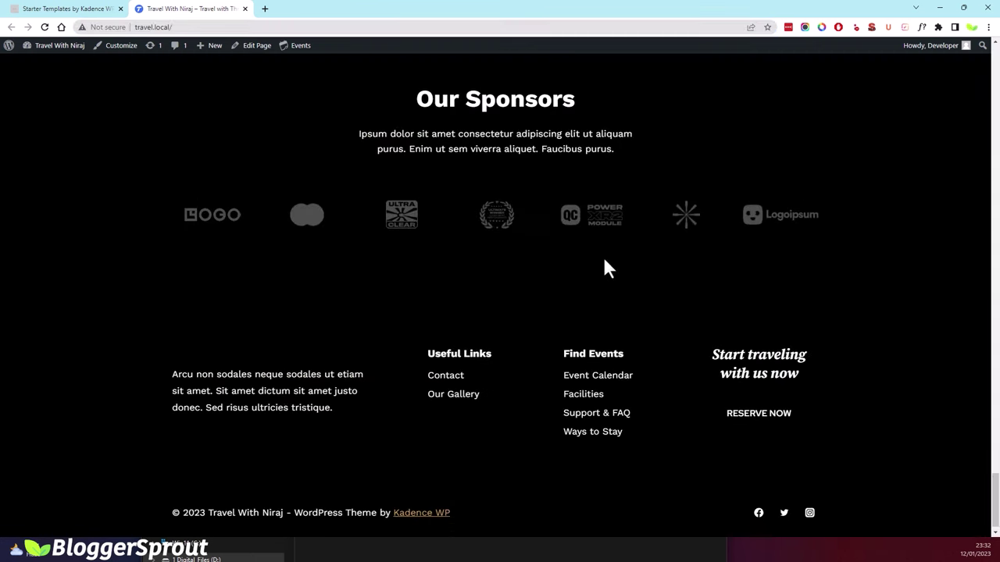
pyautogui.scroll(7, 523, 329)
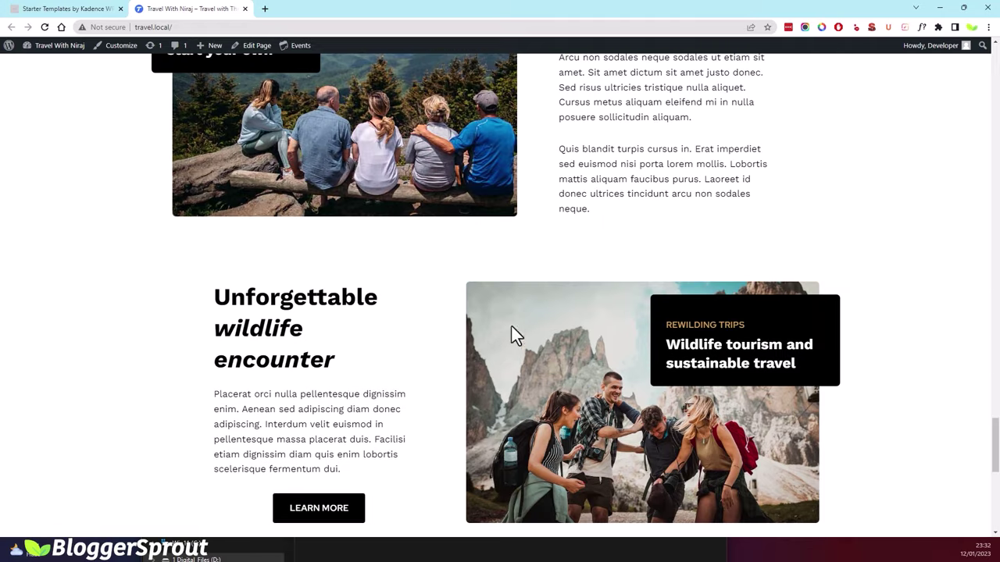
pyautogui.scroll(2, 625, 414)
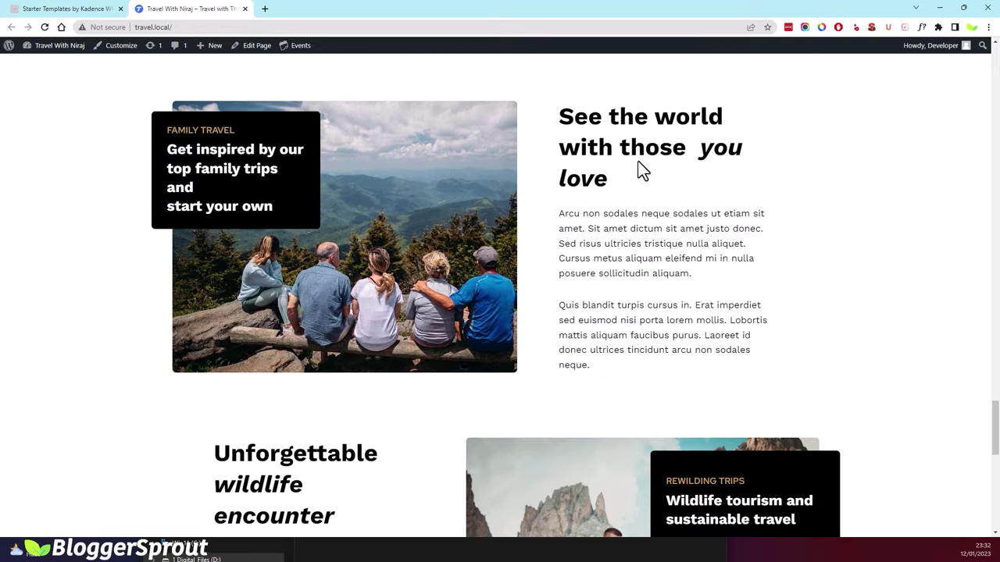
pyautogui.scroll(-8, 587, 217)
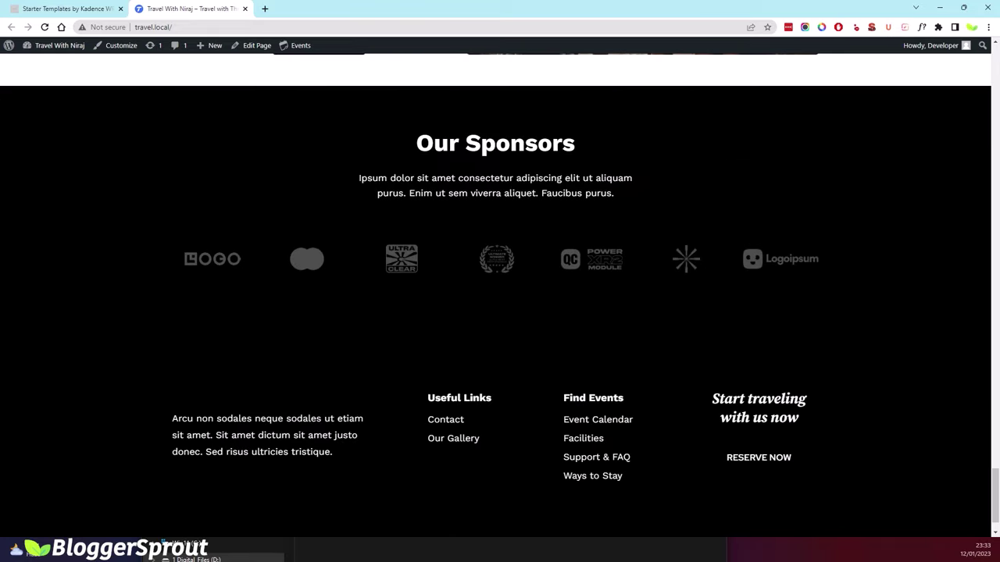
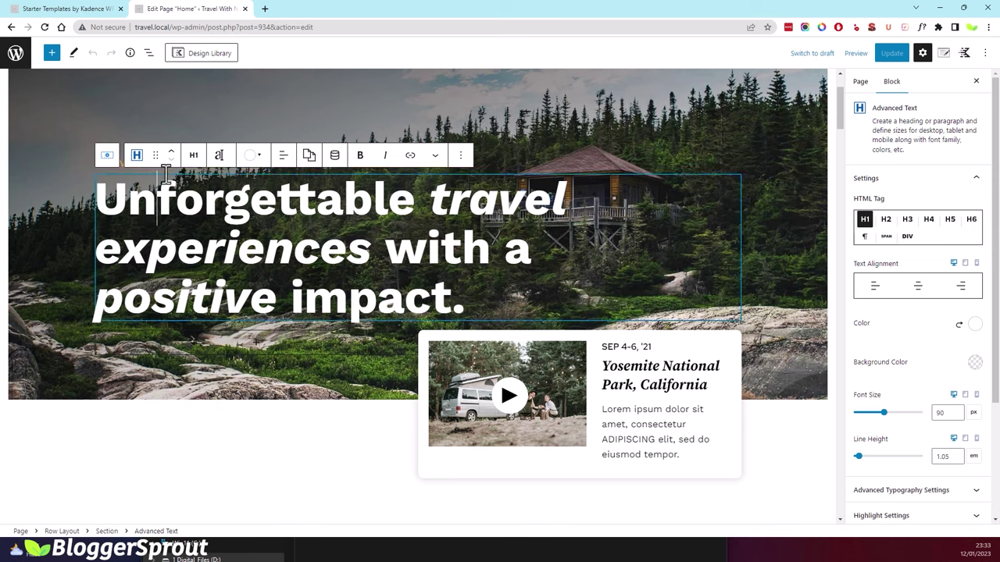
# Replace the Home page's hero heading with "Travel with" followed by the blogger's first name.
pyautogui.moveTo(101, 190); pyautogui.dragTo(454, 289)
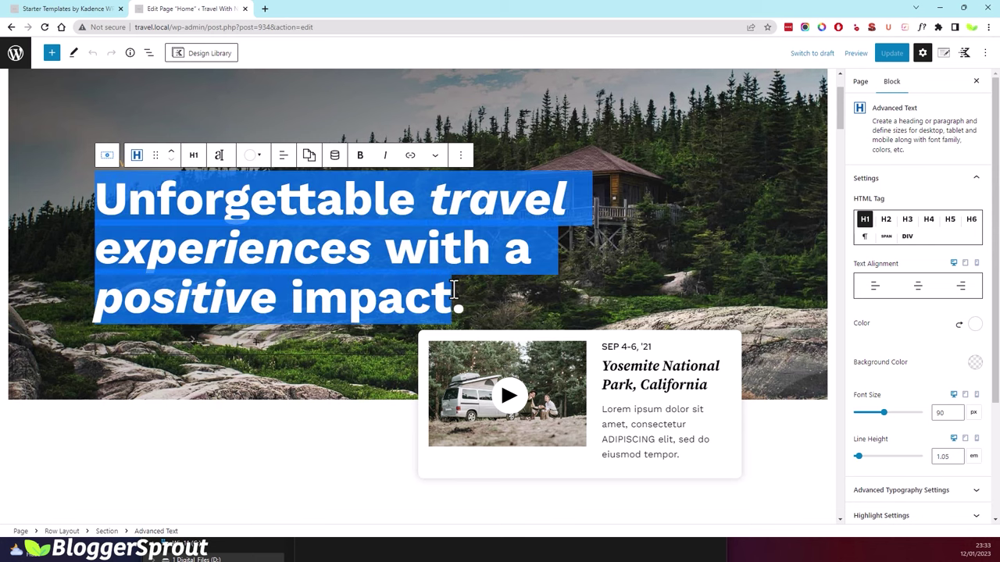
pyautogui.write('Travel woi.')
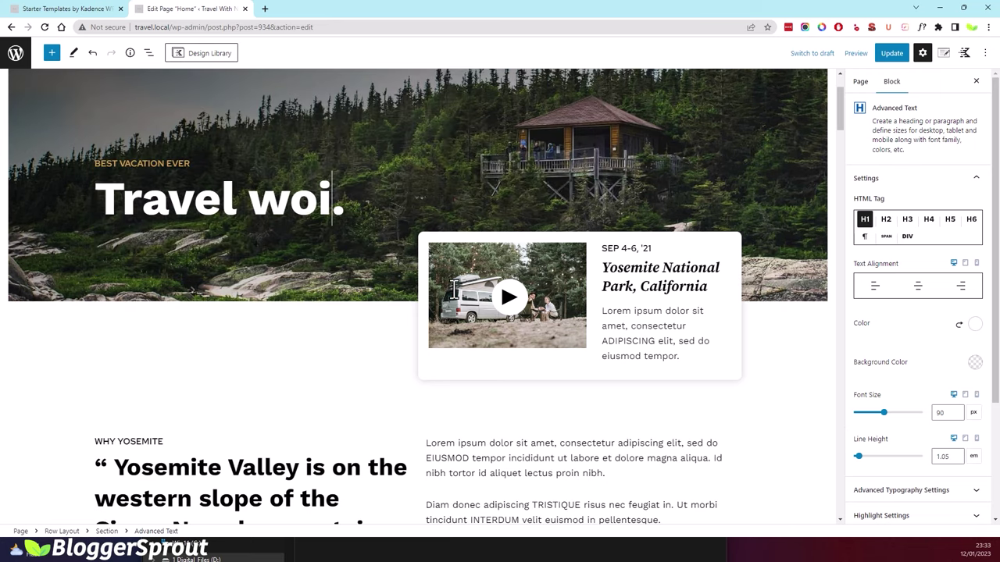
pyautogui.press('BackSpace')
pyautogui.press('BackSpace')
pyautogui.write('ith Niraj')
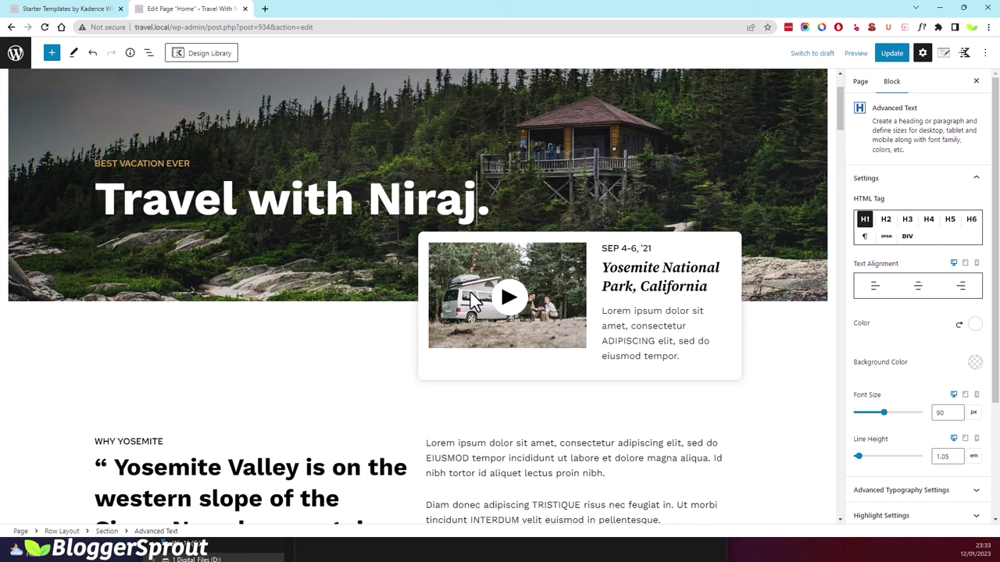
# Open the background settings of the Home page's hero row and set the background image's focal point to left 11%, top 53%.
pyautogui.scroll(2, 353, 260)
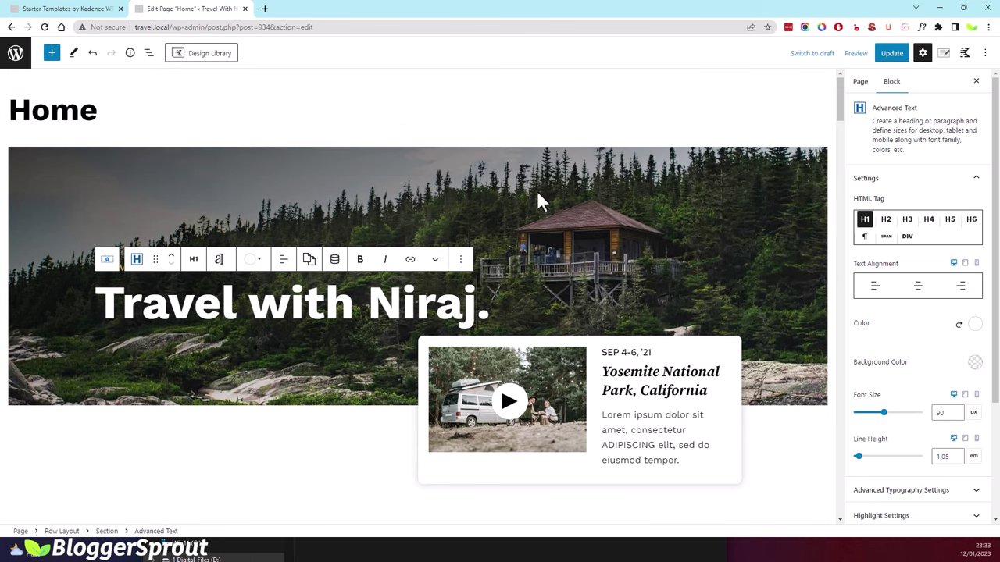
pyautogui.click(67, 206)
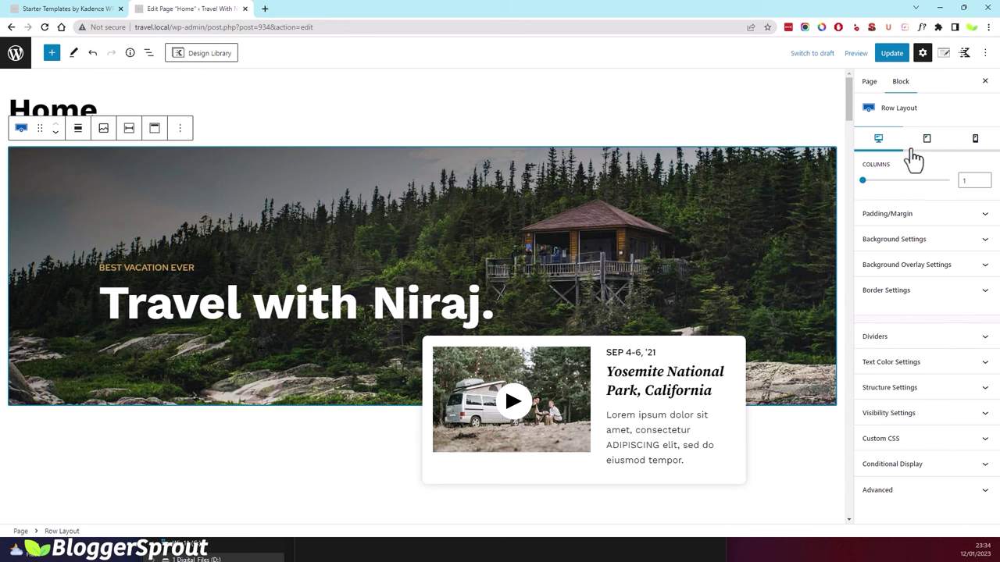
pyautogui.click(910, 243)
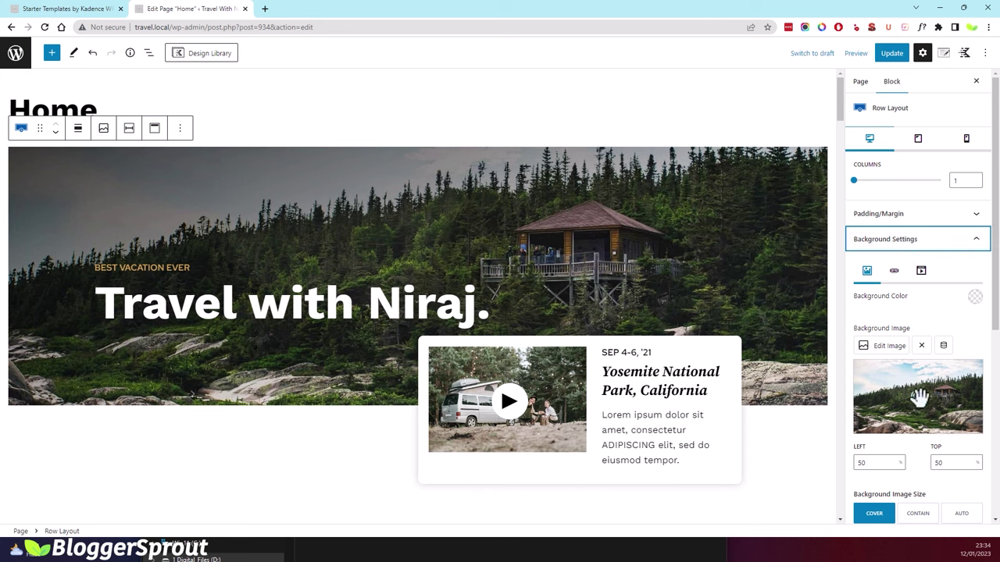
pyautogui.moveTo(918, 398); pyautogui.dragTo(868, 396)
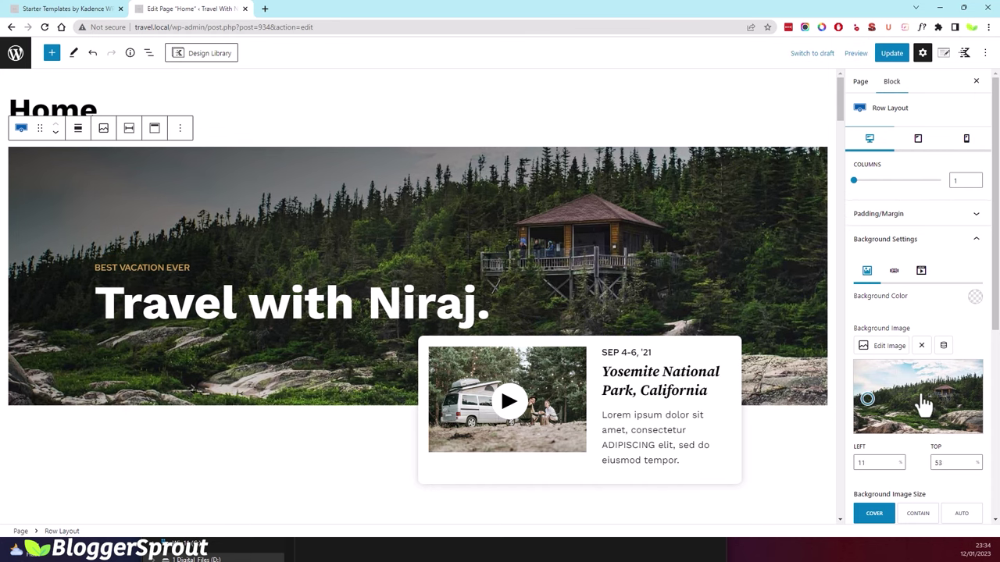
# Replace the hero background with the misty waterfall photo of a person in red, set its focal point to left 25%, top 75%, and update the page.
pyautogui.click(885, 352)
pyautogui.click(95, 88)
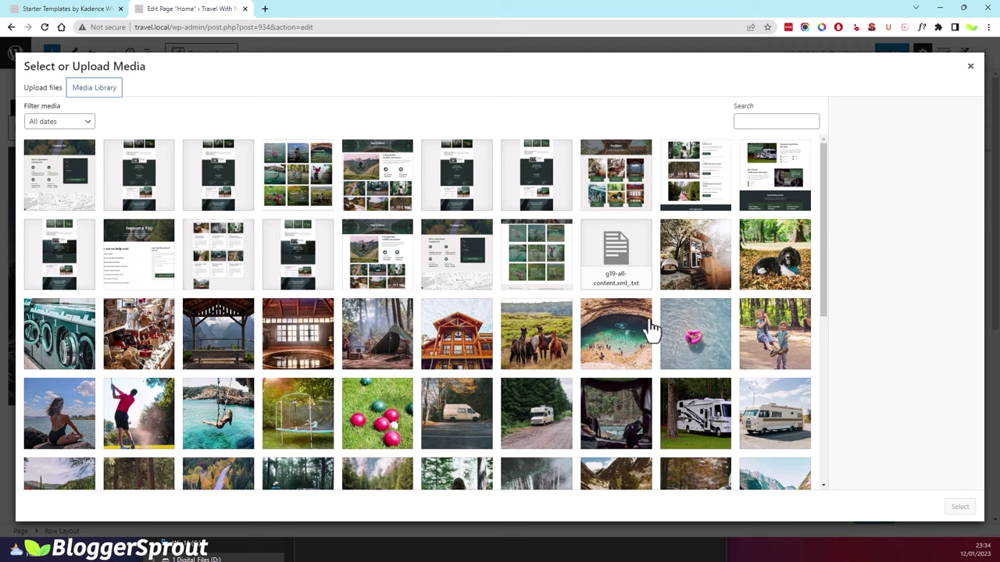
pyautogui.scroll(-1, 648, 328)
pyautogui.click(535, 388)
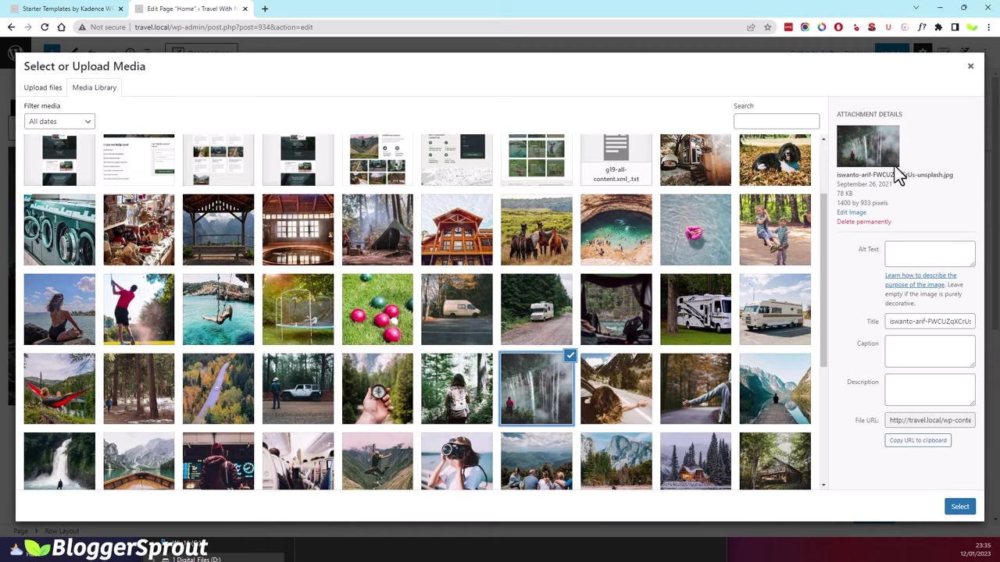
pyautogui.click(960, 506)
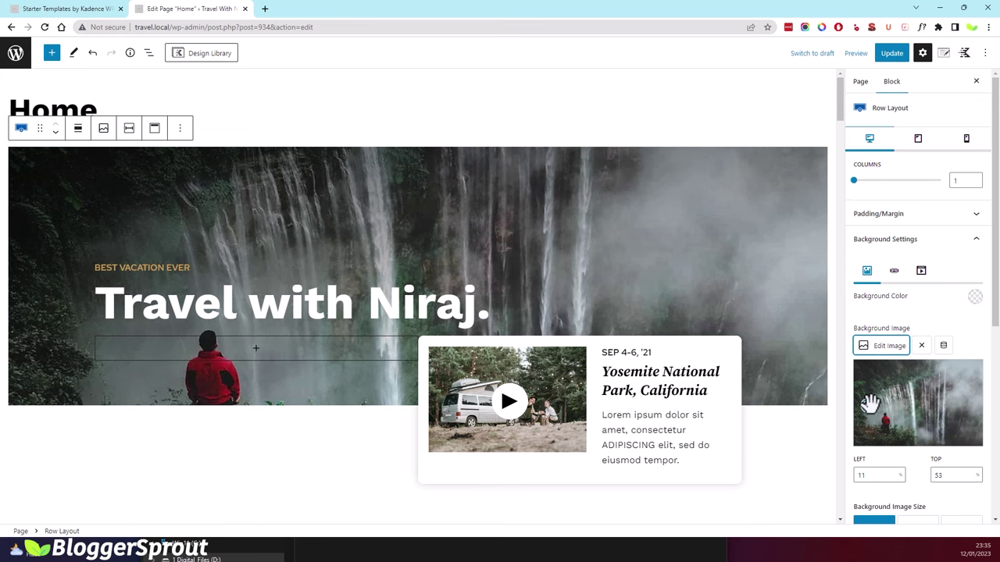
pyautogui.moveTo(869, 405); pyautogui.dragTo(885, 424)
pyautogui.click(891, 53)
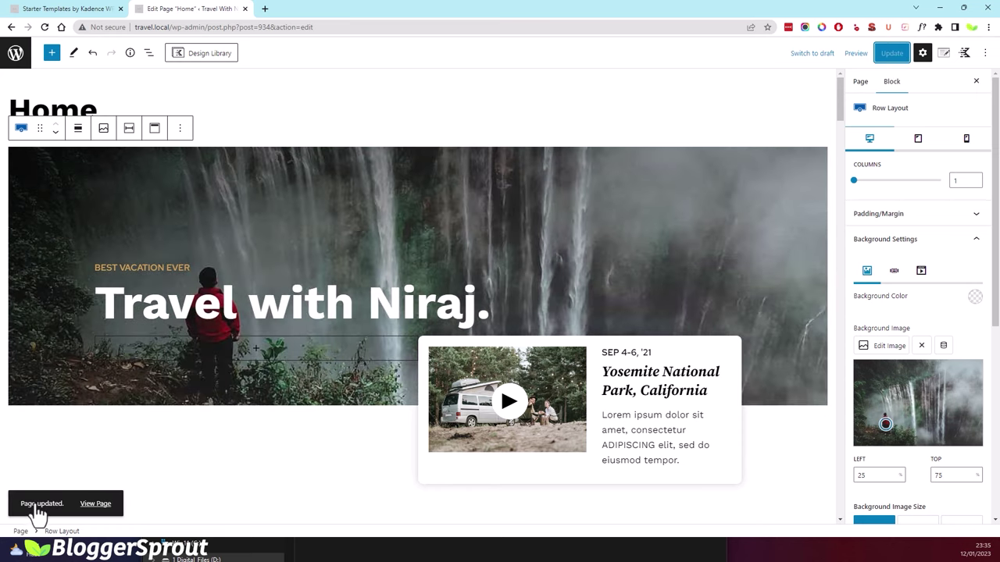
# View the updated homepage in a new tab and examine its hero, lower sections and navigation.
pyautogui.click(95, 504)
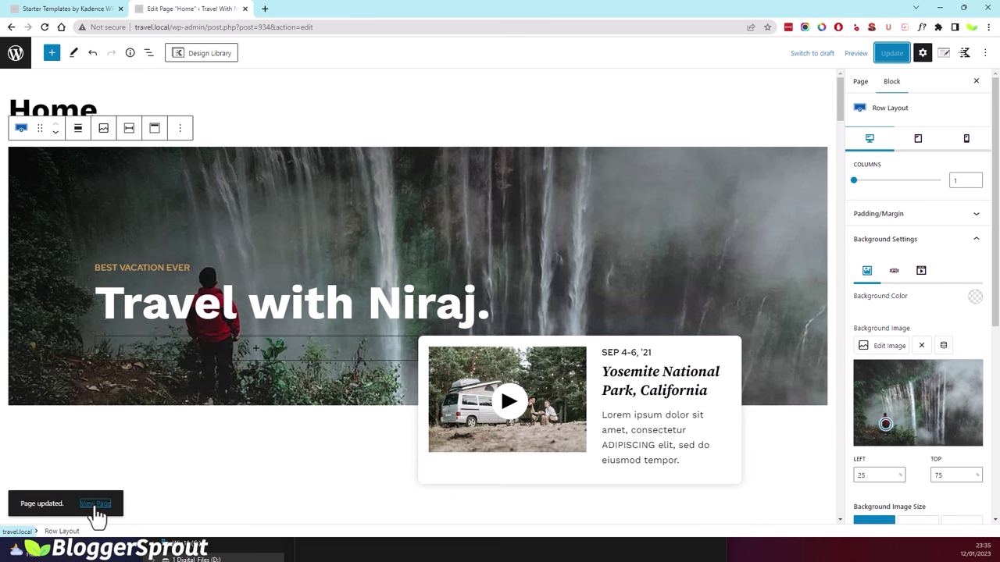
pyautogui.rightClick(94, 506)
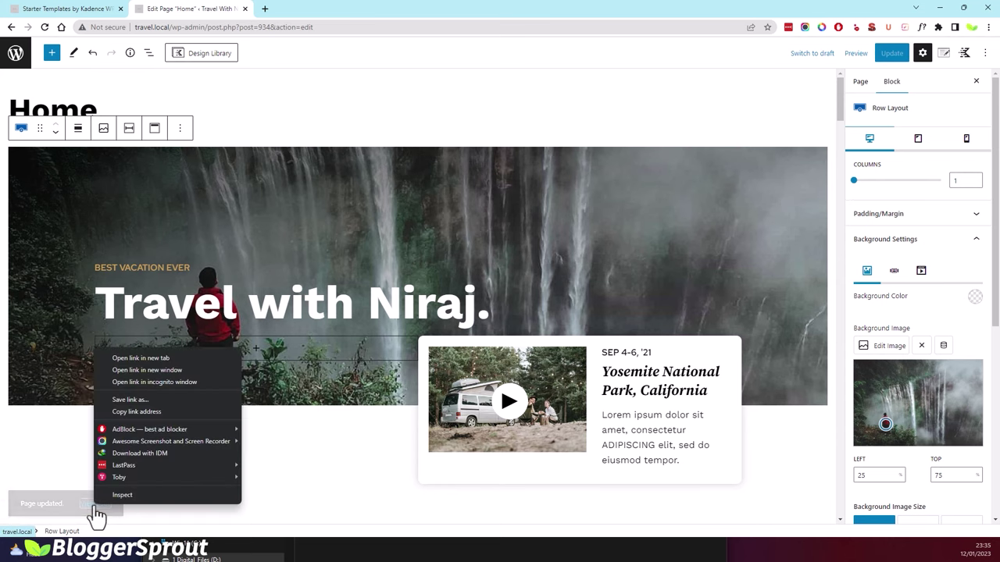
pyautogui.click(133, 360)
pyautogui.hotkey('ctrl', 'Tab')
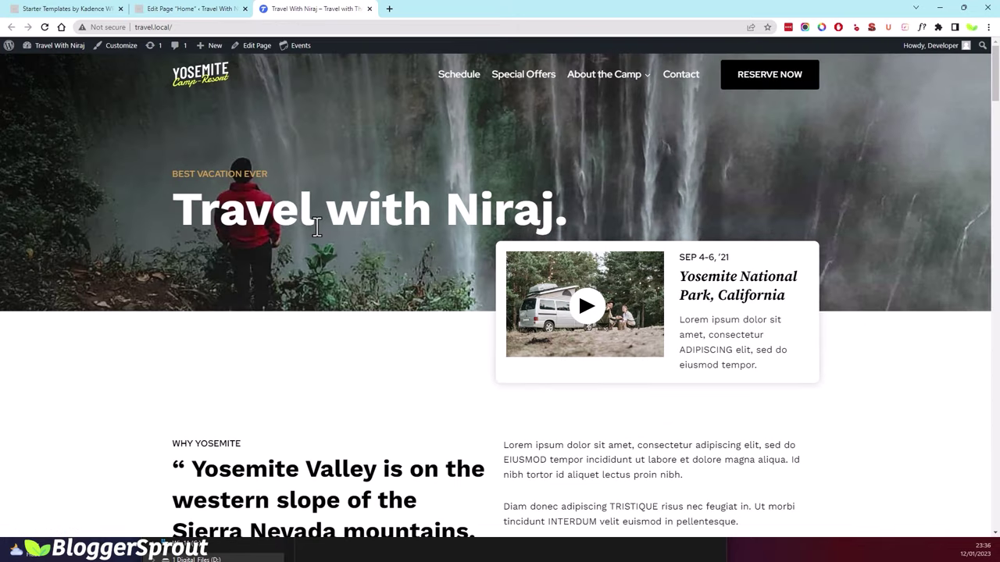
pyautogui.scroll(-5, 421, 231)
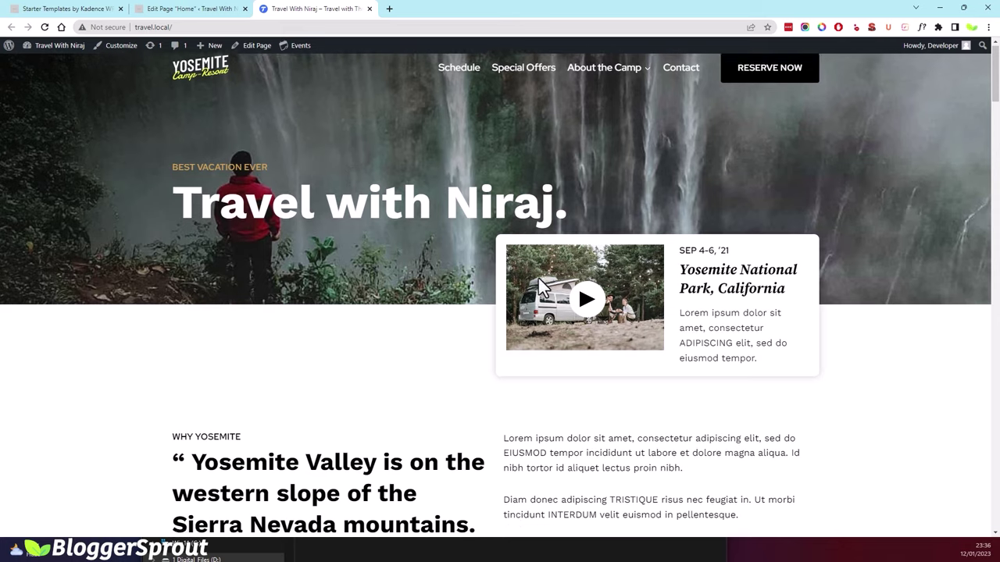
pyautogui.scroll(-12, 390, 239)
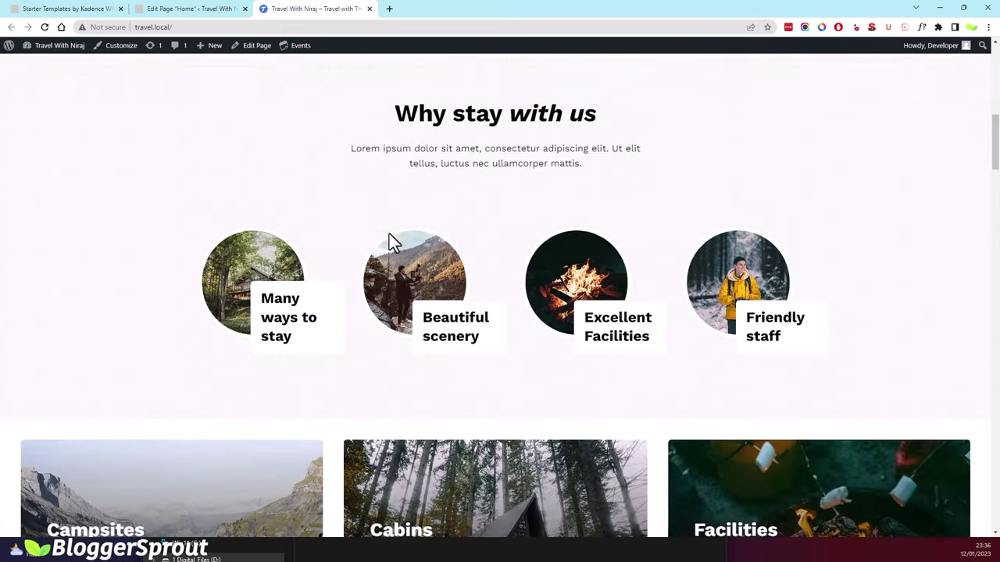
pyautogui.scroll(15, 388, 227)
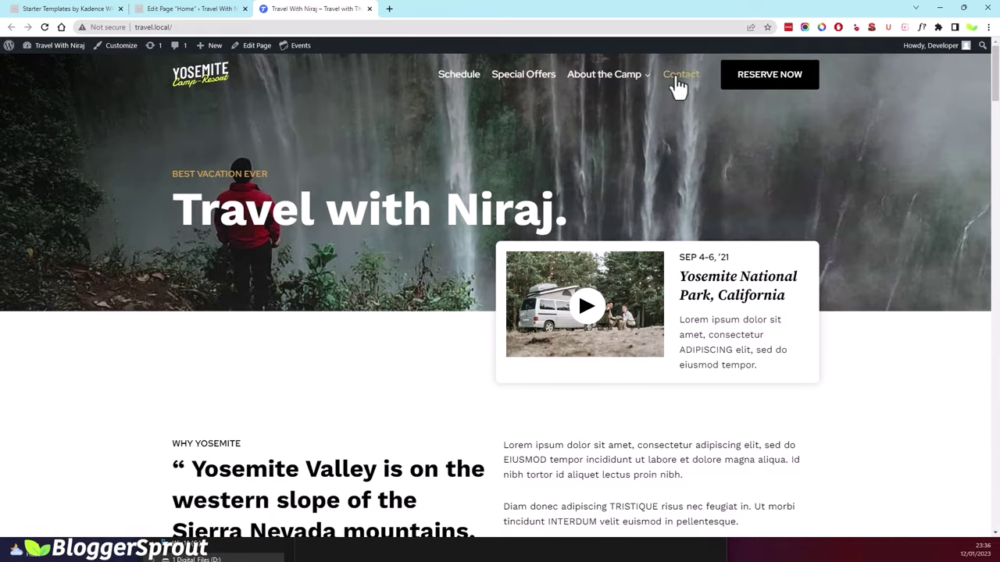
# Return to the WordPress dashboard and load Menu (Primary) for editing on the Menus page.
pyautogui.click(207, 11)
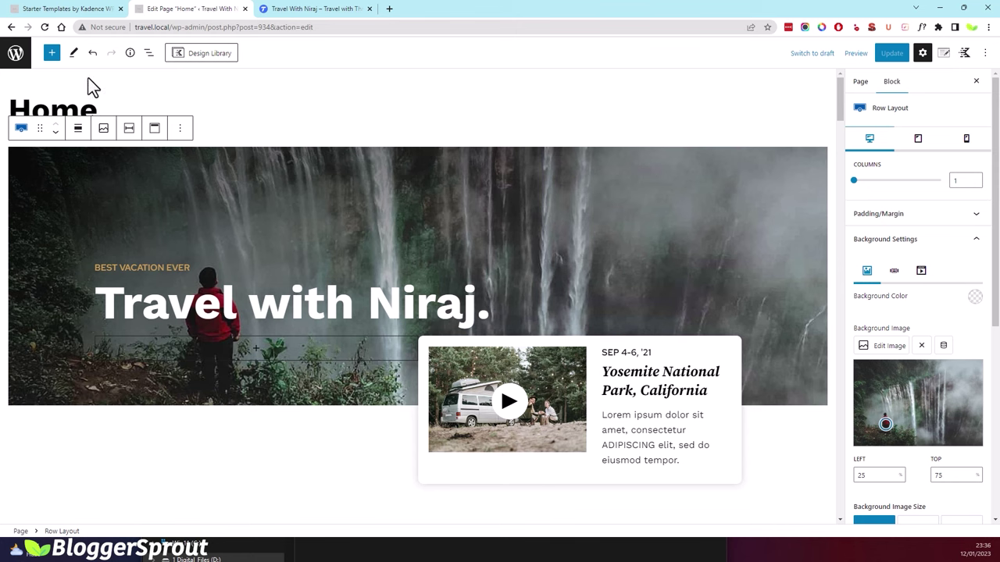
pyautogui.click(16, 54)
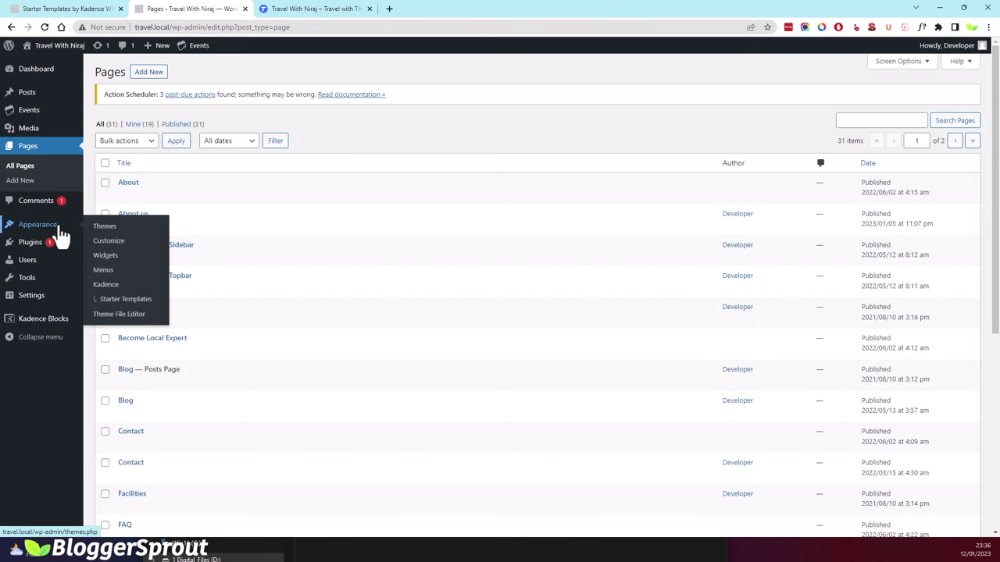
pyautogui.click(103, 271)
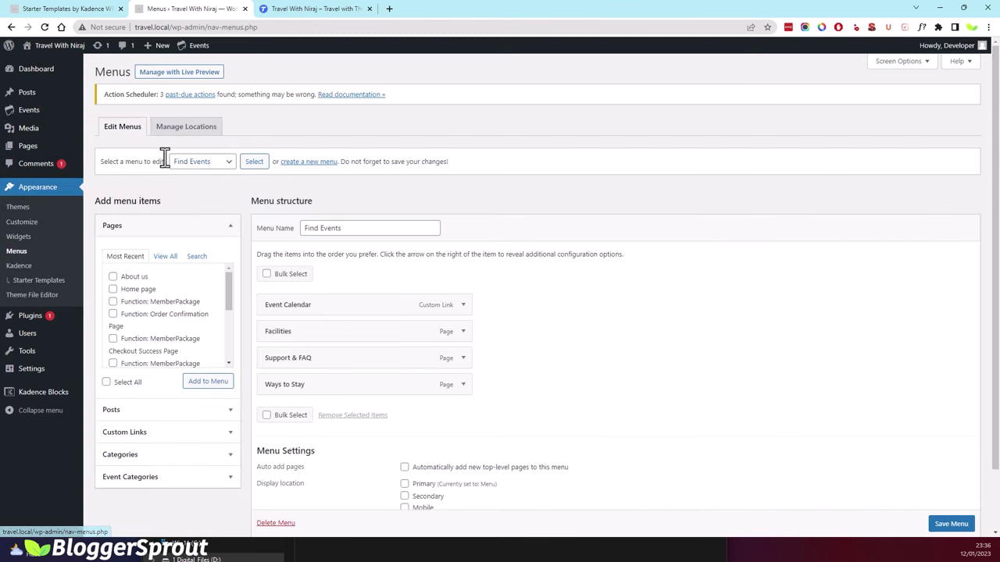
pyautogui.click(205, 164)
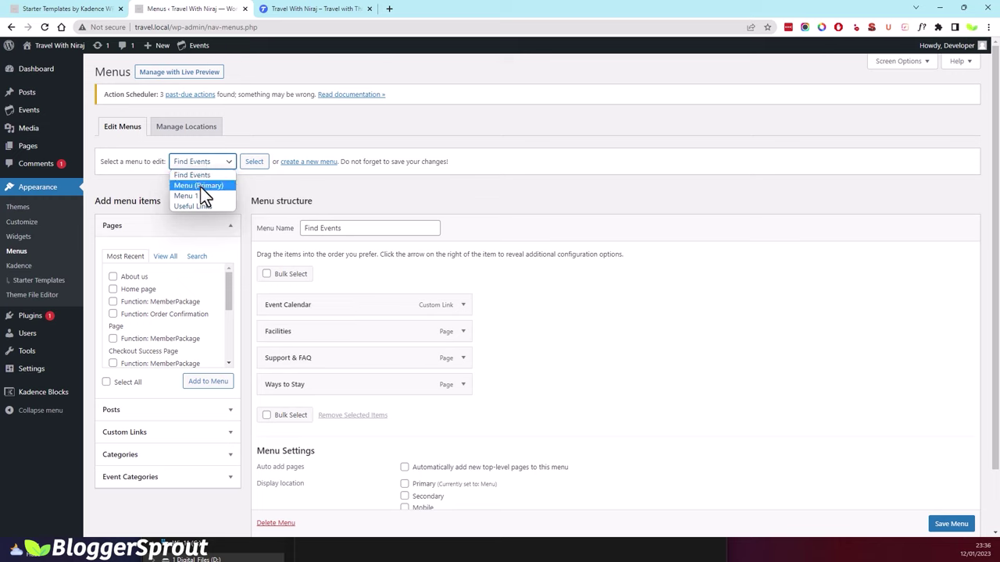
pyautogui.click(189, 184)
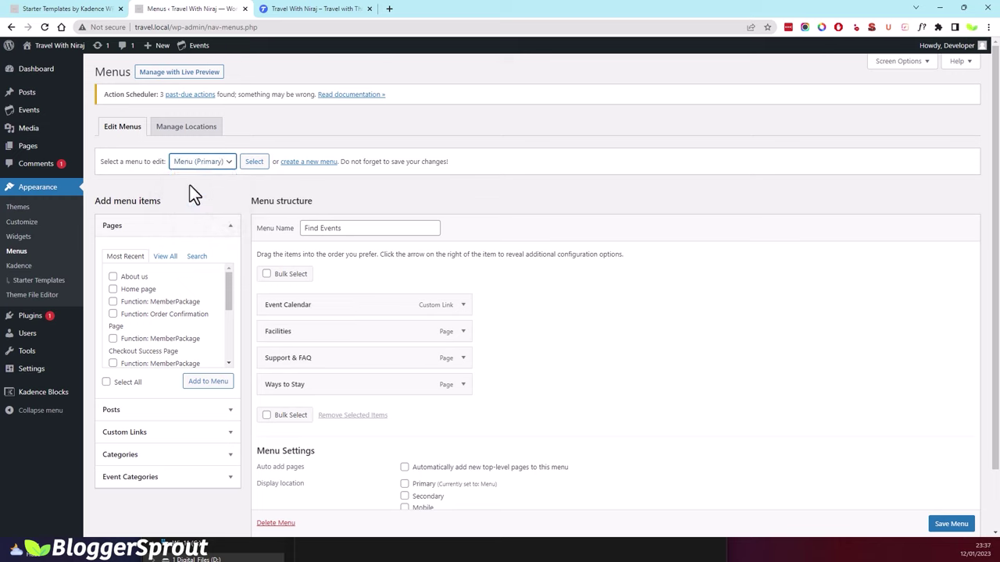
pyautogui.click(253, 161)
# Compare the primary menu's items and sub-items with the navigation shown on the live homepage.
pyautogui.scroll(-2, 327, 228)
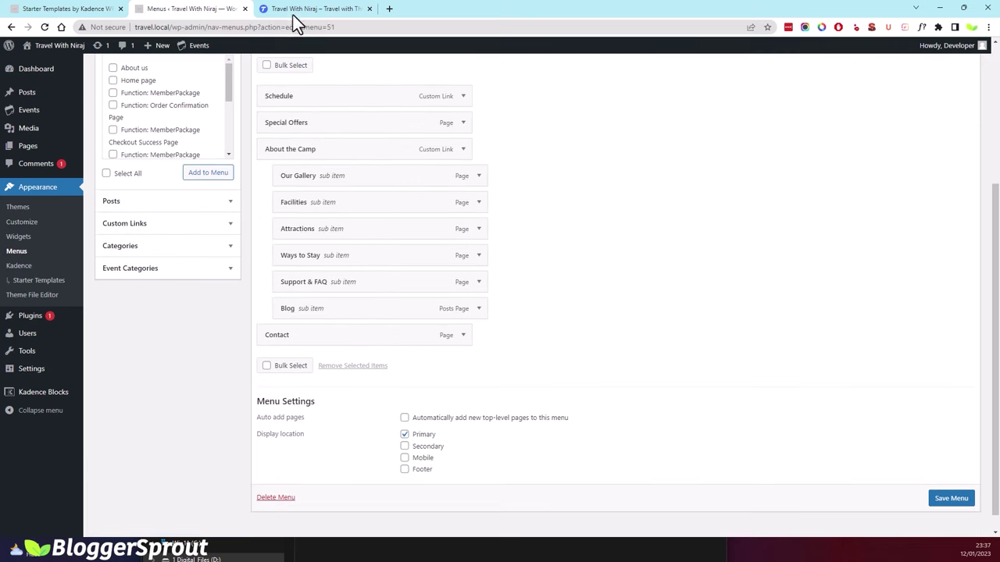
pyautogui.scroll(2, 301, 179)
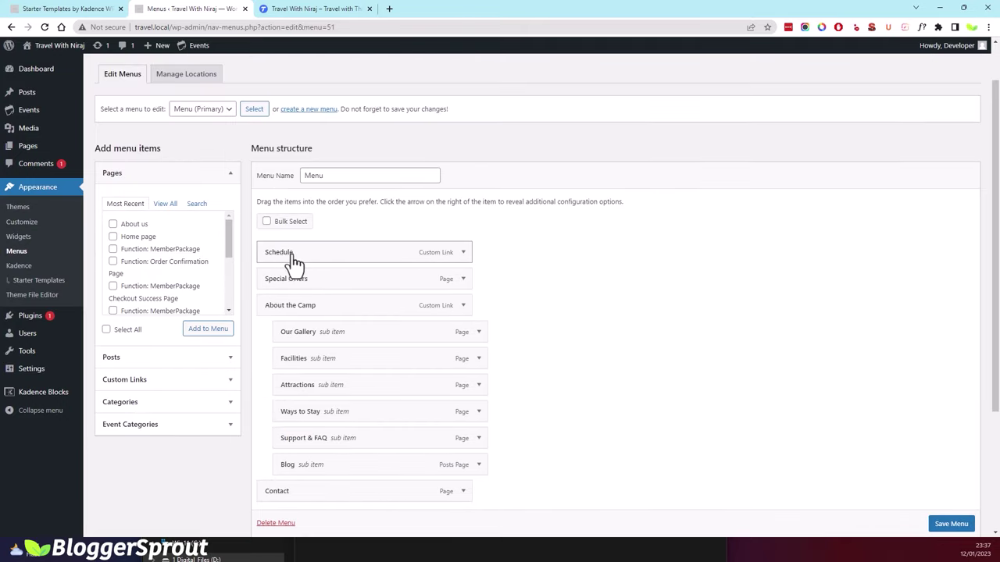
pyautogui.click(300, 9)
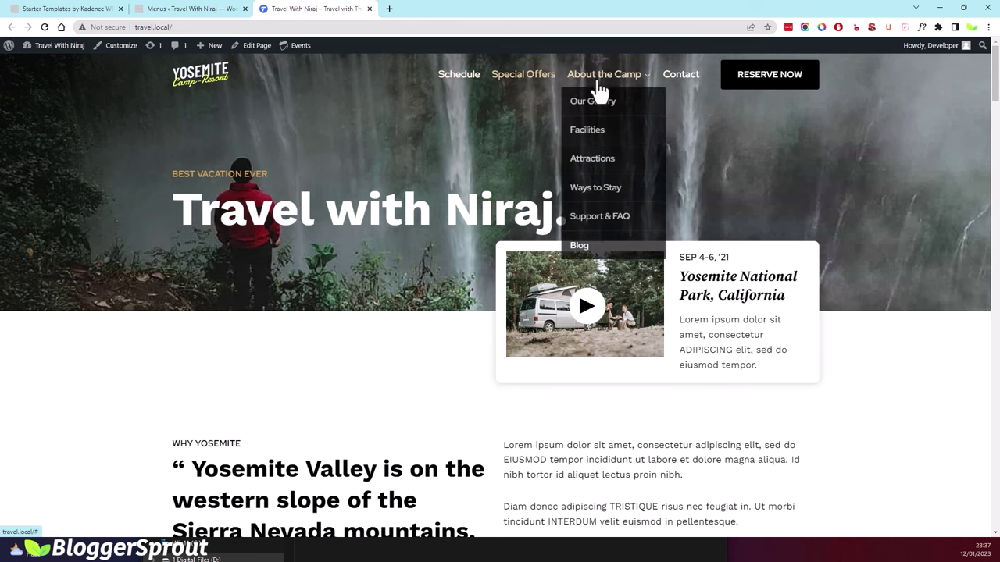
pyautogui.click(207, 10)
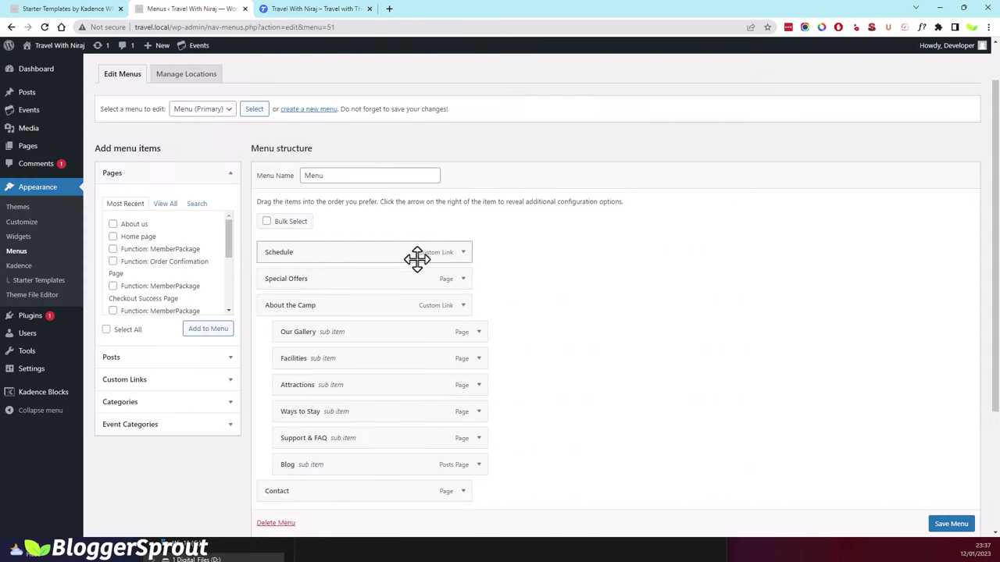
# Enable bulk selection for the menu items and move Blog out of About the Camp to the top level, above Contact.
pyautogui.scroll(-2, 415, 259)
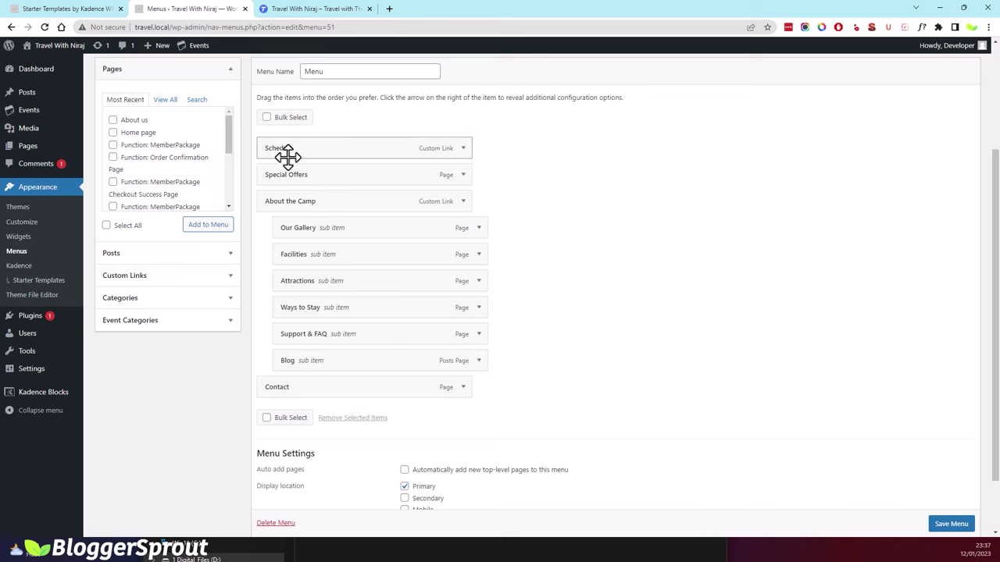
pyautogui.click(290, 421)
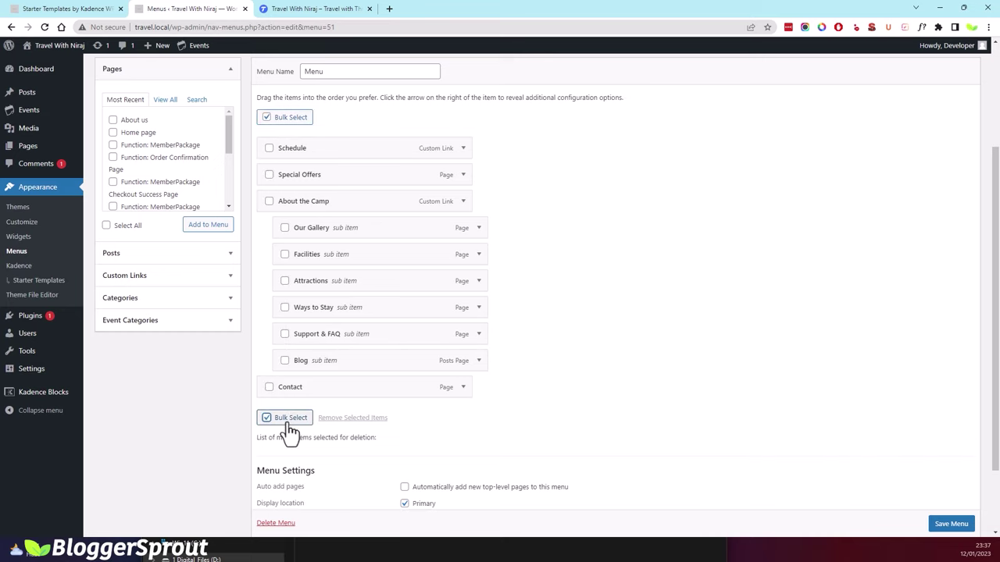
pyautogui.moveTo(300, 367)
pyautogui.mouseDown()
pyautogui.moveTo(317, 372)
pyautogui.moveTo(305, 373)
pyautogui.mouseUp()
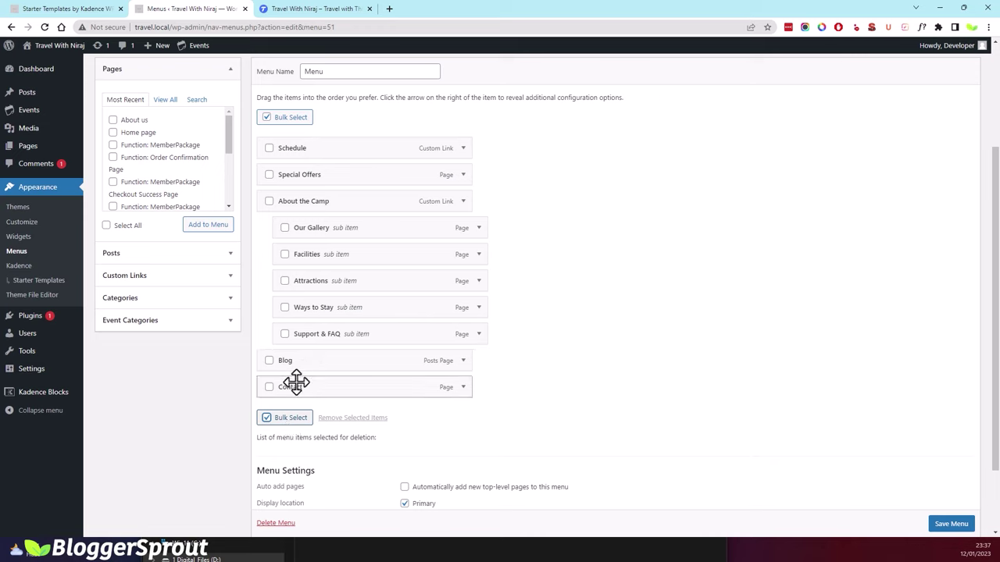
# Move Attractions to the top level above Blog, remove Schedule, Special Offers, About the Camp and its remaining sub-items, and save the menu.
pyautogui.click(284, 334)
pyautogui.click(284, 308)
pyautogui.moveTo(312, 286); pyautogui.dragTo(290, 351)
pyautogui.click(285, 255)
pyautogui.click(284, 228)
pyautogui.click(268, 201)
pyautogui.click(269, 174)
pyautogui.click(269, 148)
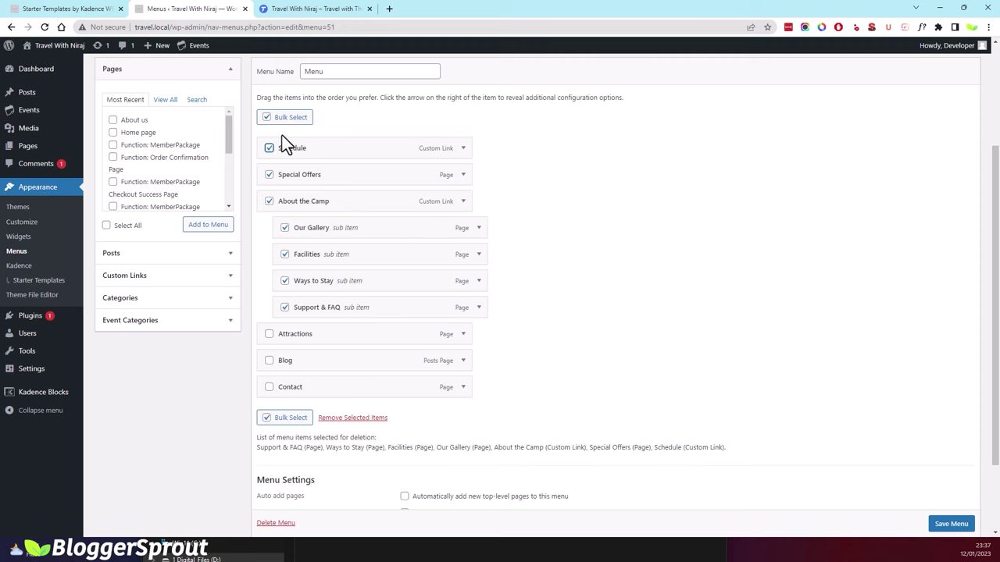
pyautogui.click(352, 418)
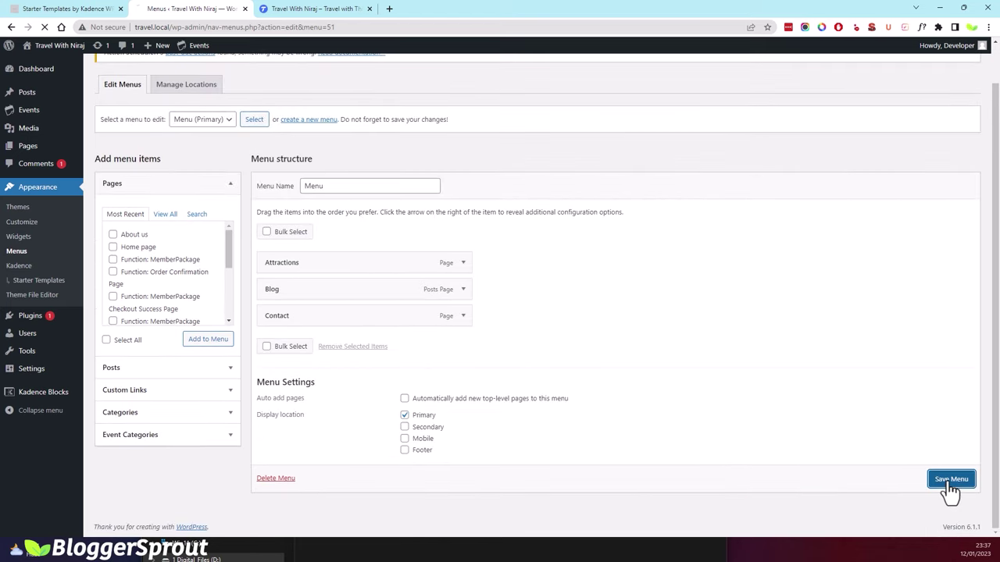
# Reload the live homepage to check its navigation and sections, and open the Blog page.
pyautogui.click(290, 11)
pyautogui.click(207, 89)
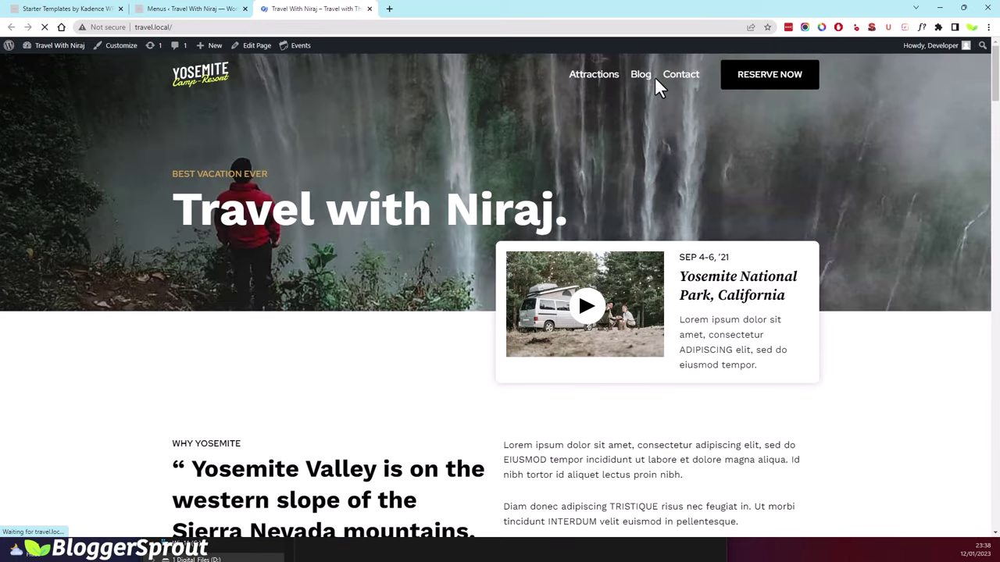
pyautogui.hotkey('ctrl', 'shift', 'Tab')
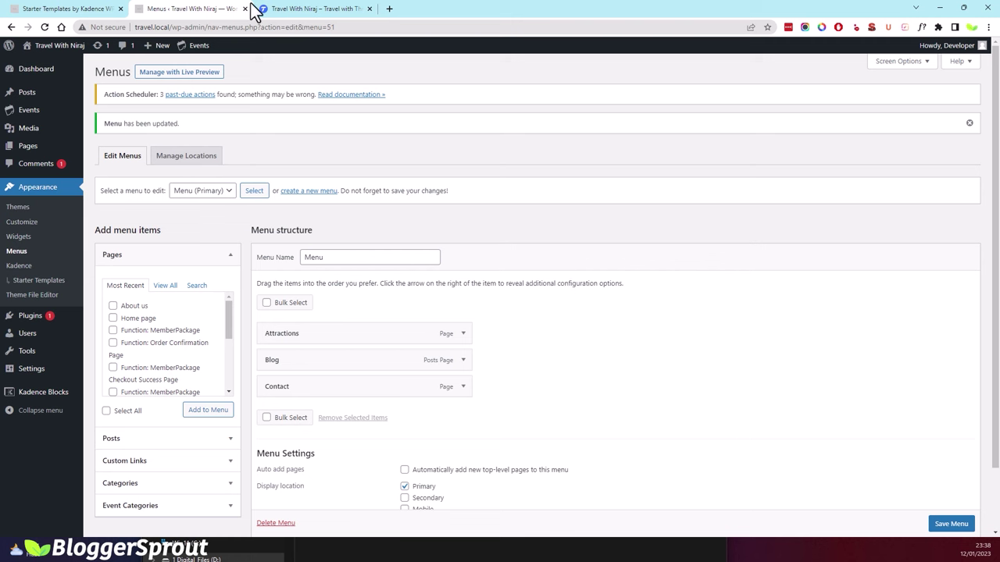
pyautogui.click(329, 10)
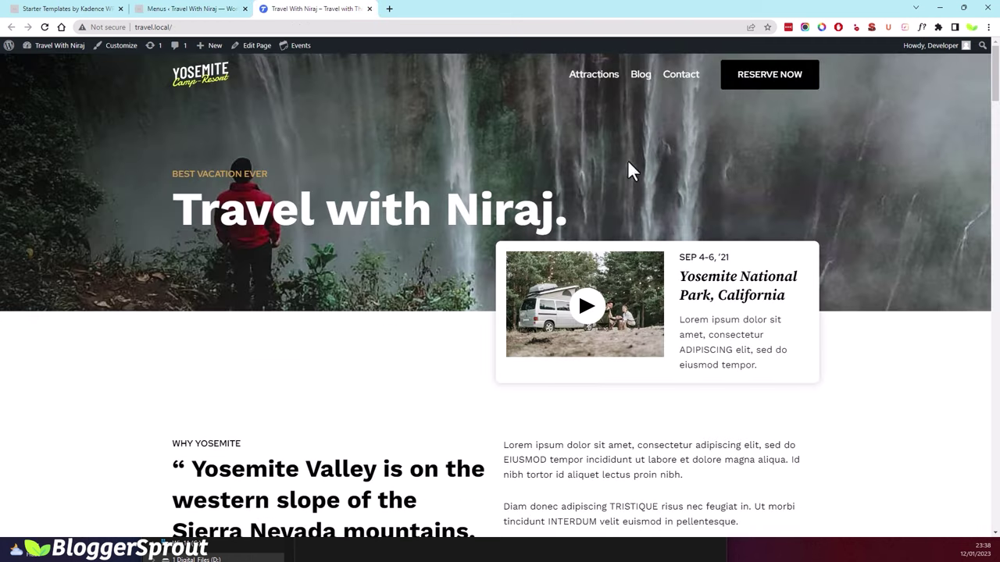
pyautogui.scroll(-15, 596, 284)
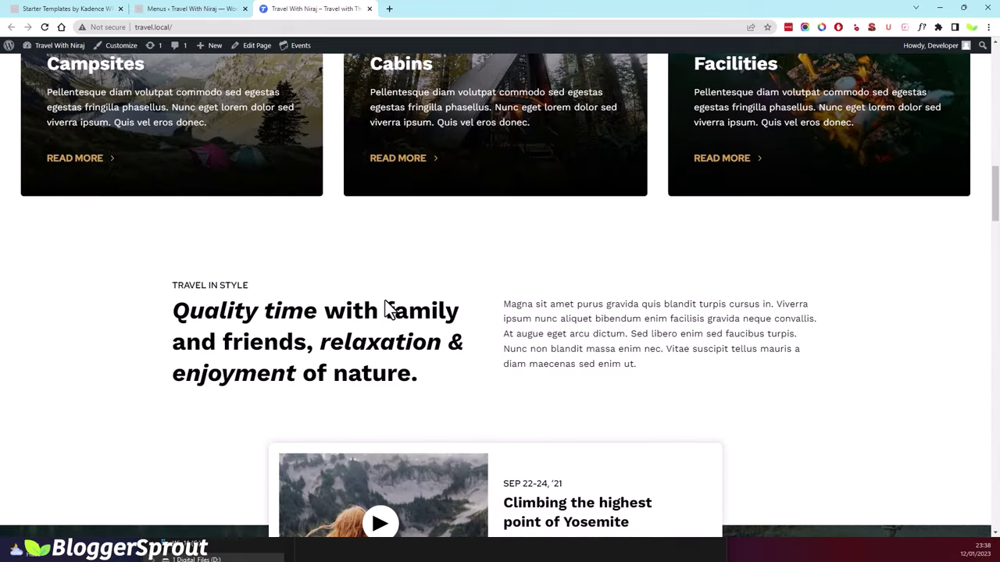
pyautogui.scroll(-12, 385, 301)
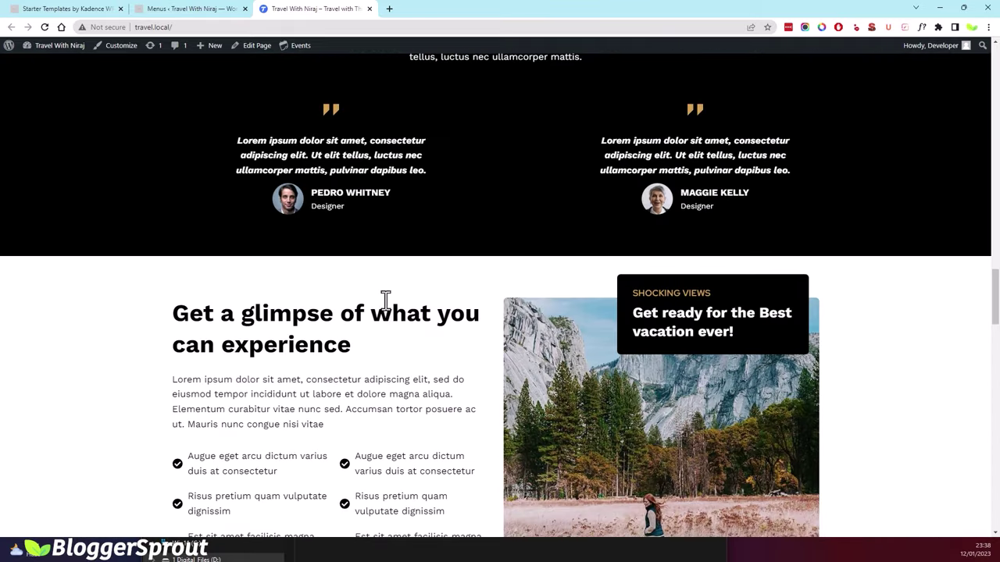
pyautogui.scroll(20, 385, 301)
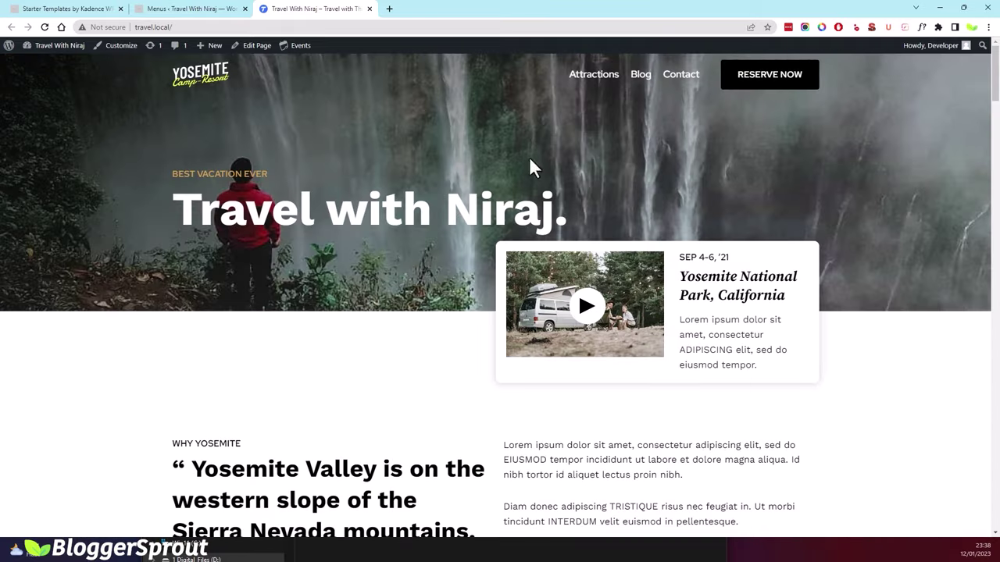
pyautogui.click(638, 78)
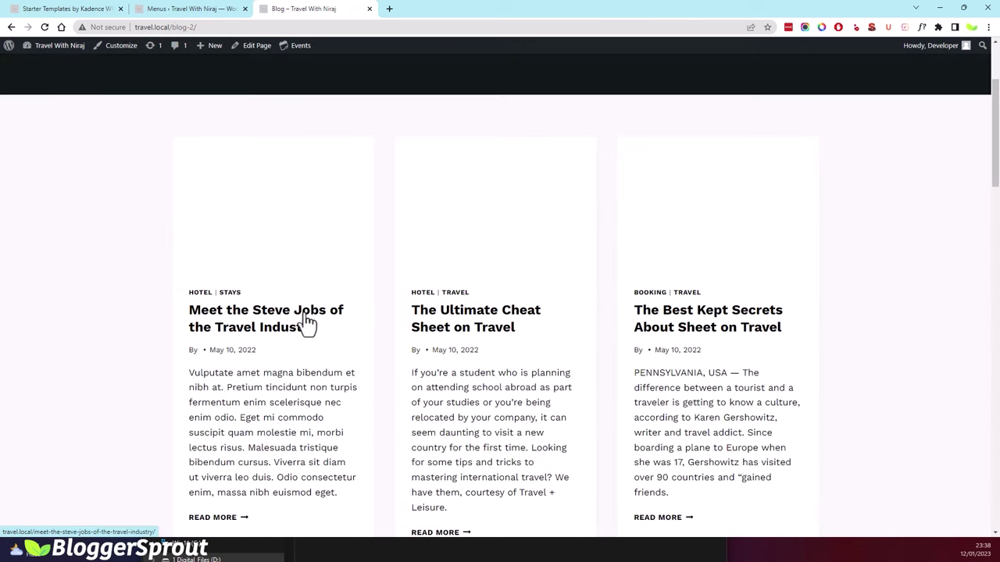
# Add a post titled with the site name plus "in India" and the body text "here is where you will write your blog post and articles".
pyautogui.scroll(2, 491, 363)
pyautogui.scroll(-2, 339, 346)
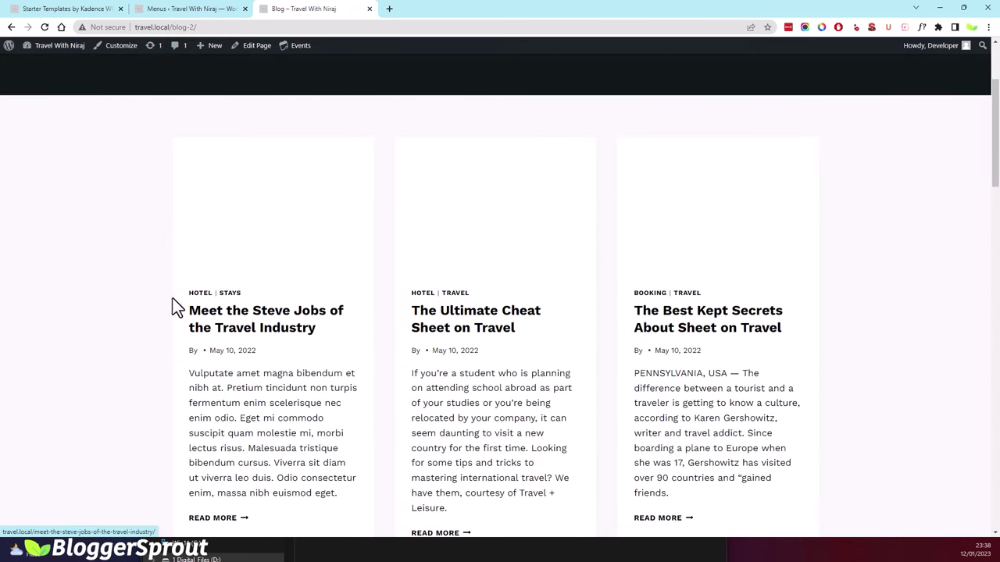
pyautogui.click(167, 9)
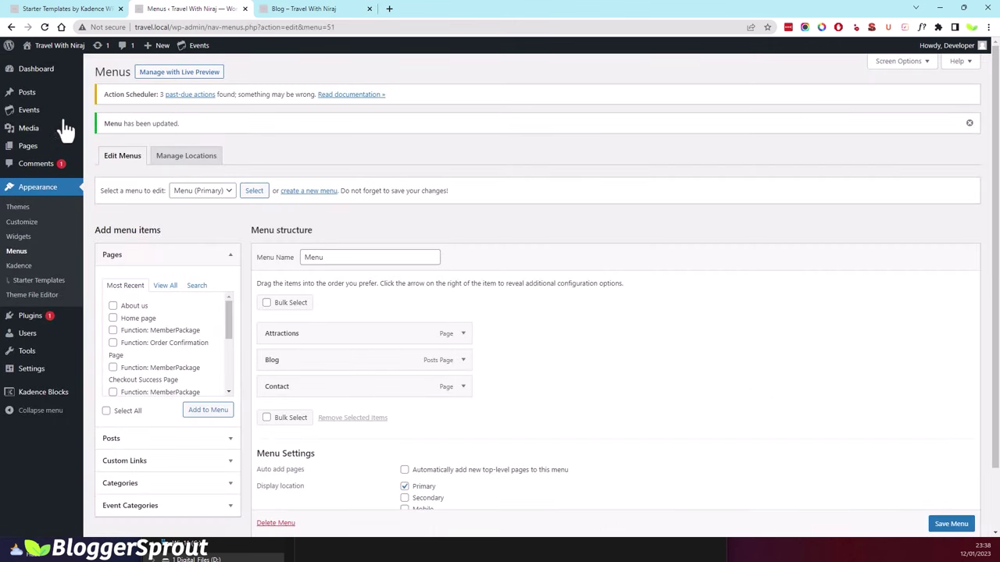
pyautogui.click(30, 96)
pyautogui.scroll(-3, 267, 252)
pyautogui.scroll(3, 268, 252)
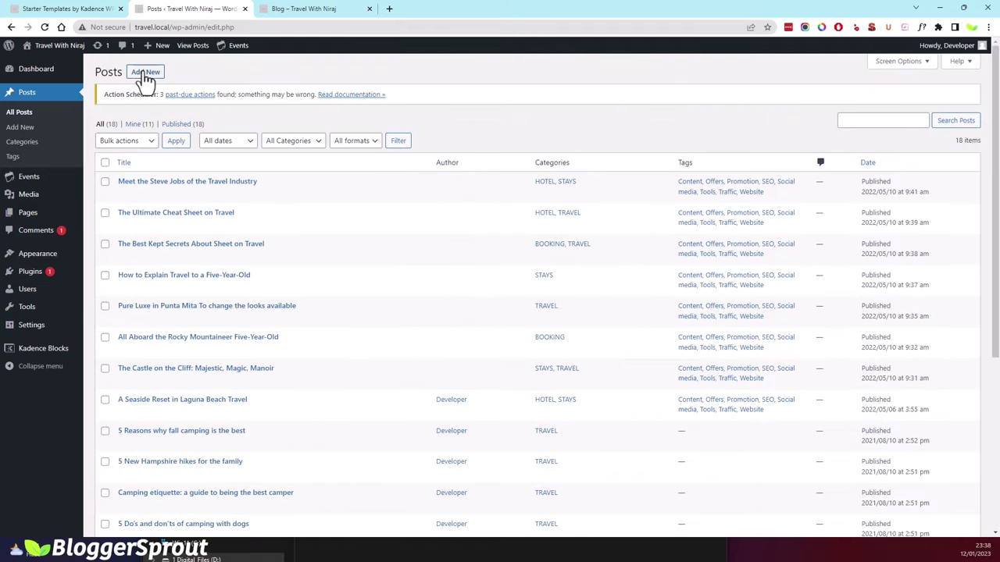
pyautogui.click(146, 75)
pyautogui.write('Travel with Niraj in India')
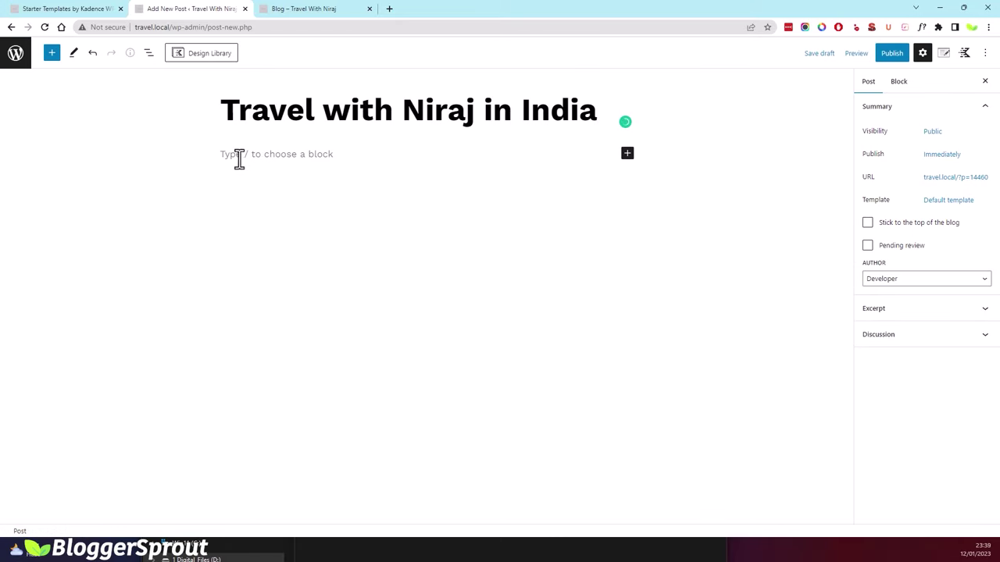
pyautogui.click(245, 156)
pyautogui.write('here is where you will write your blog post and articles')
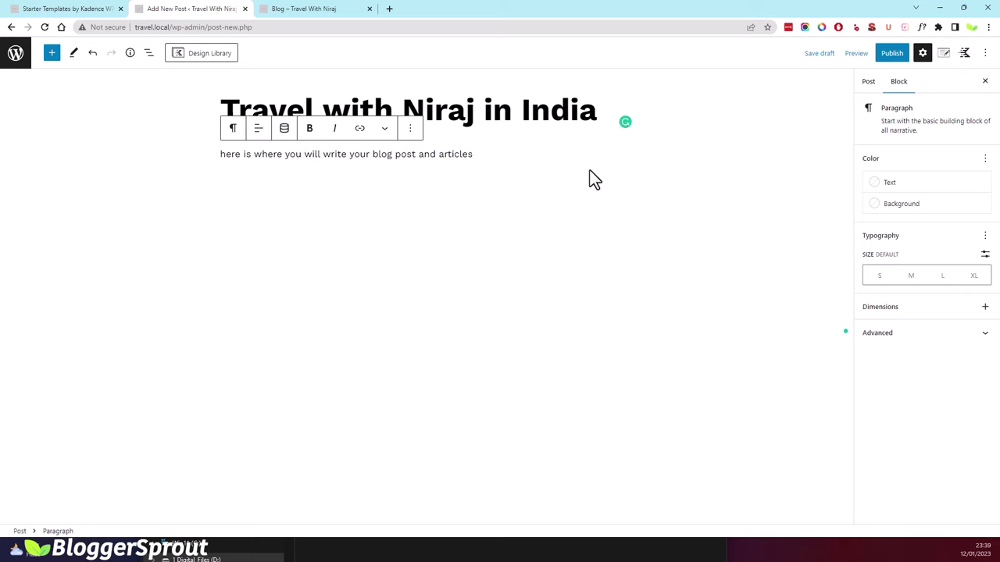
# Set the post's featured image to the media library photo of the person in a yellow jacket in a snowy forest.
pyautogui.click(868, 84)
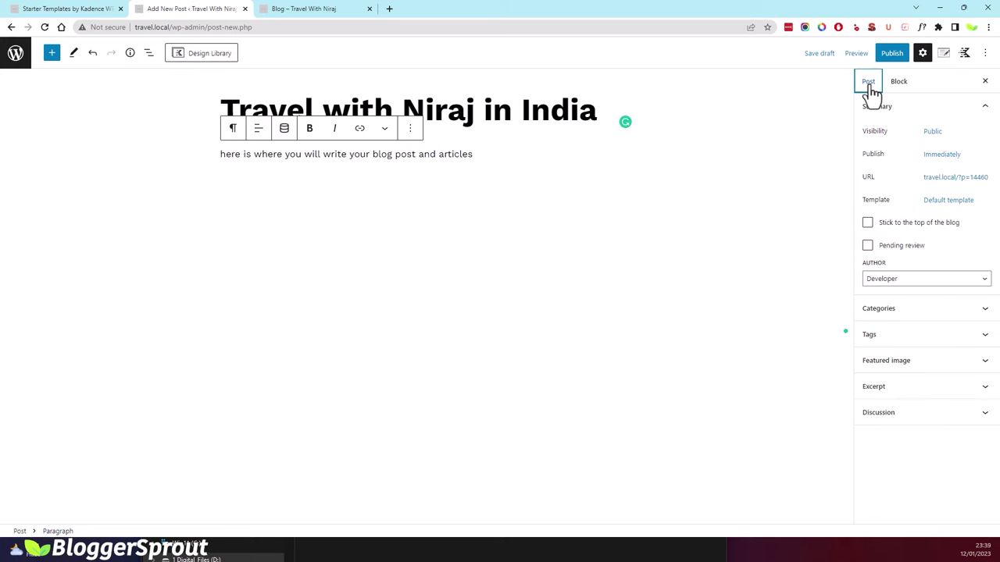
pyautogui.click(895, 372)
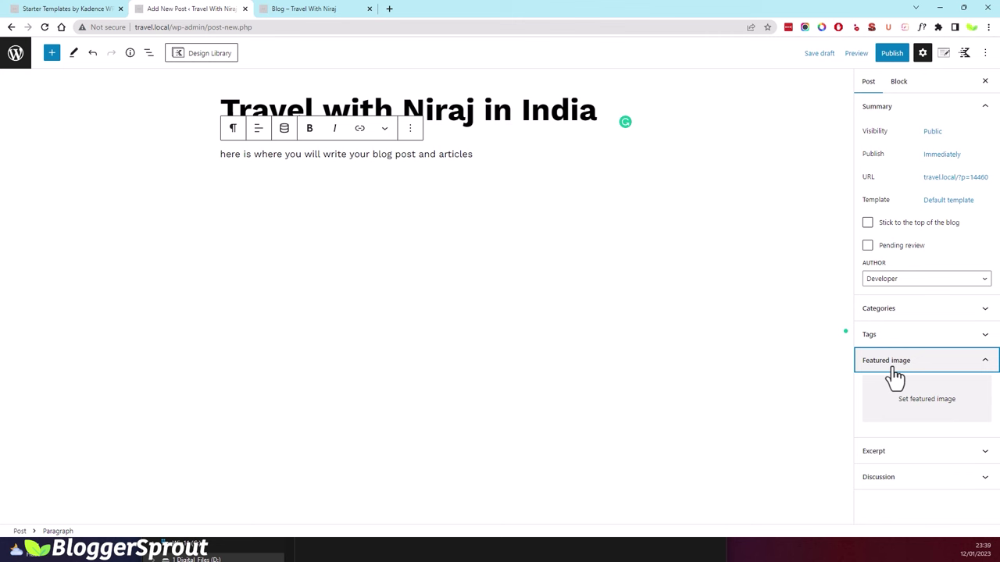
pyautogui.click(913, 412)
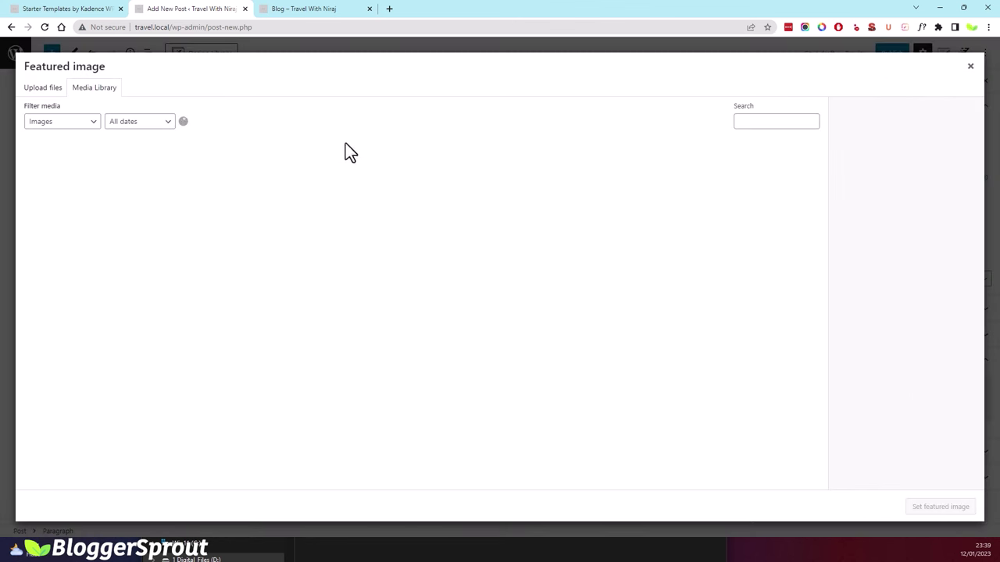
pyautogui.scroll(-2, 424, 324)
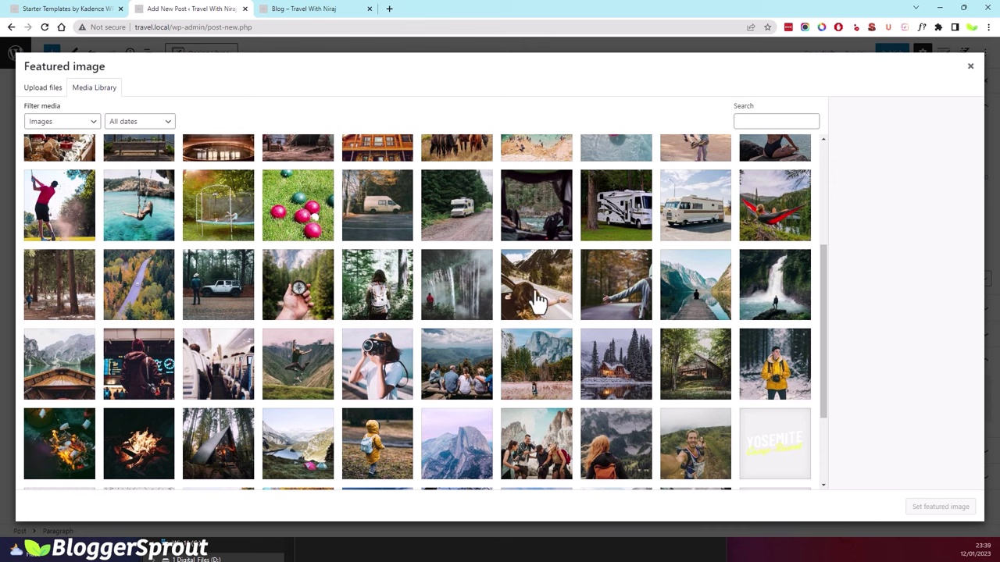
pyautogui.click(753, 396)
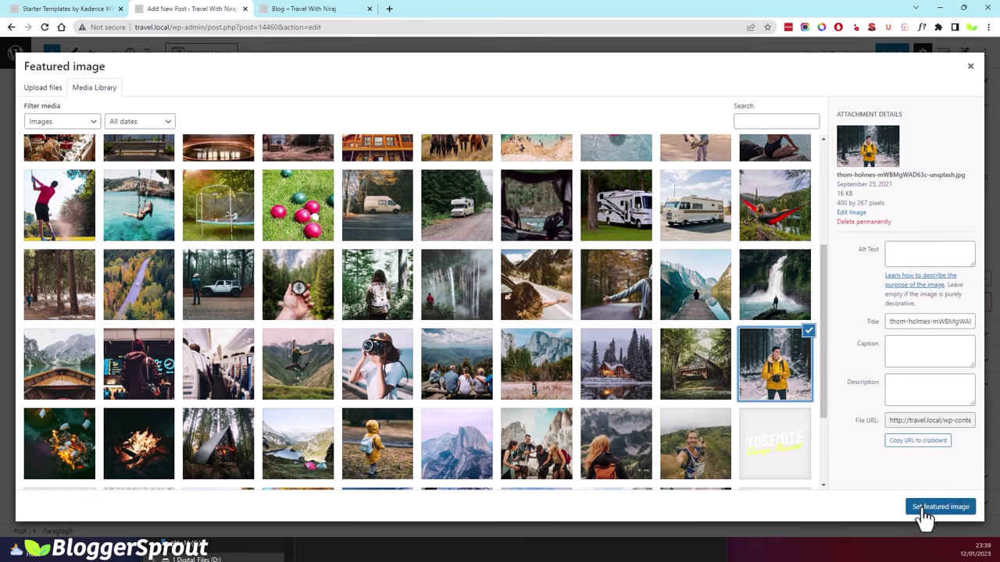
pyautogui.click(947, 509)
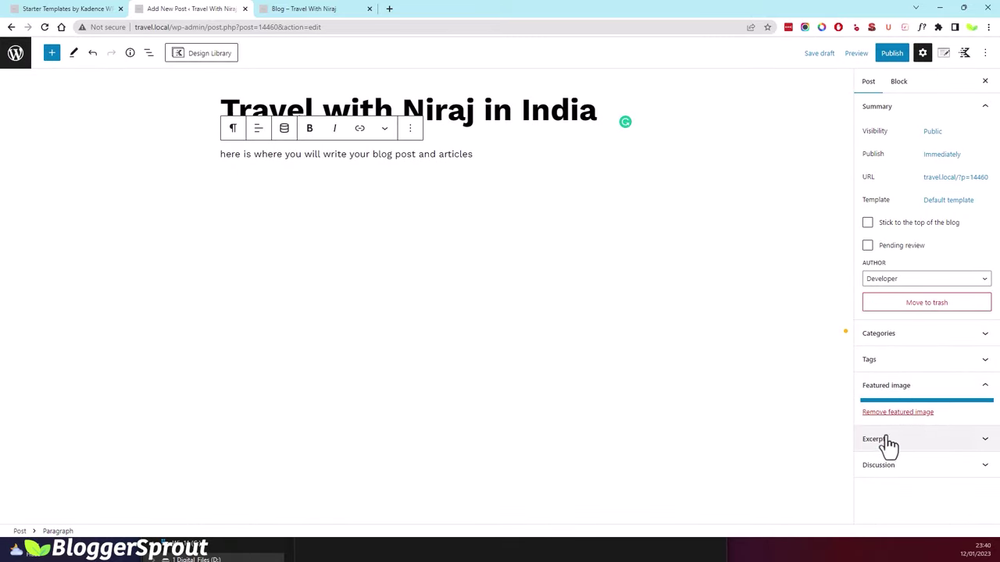
# File the post under a new India category and the existing TRAVEL category, and publish it.
pyautogui.click(881, 342)
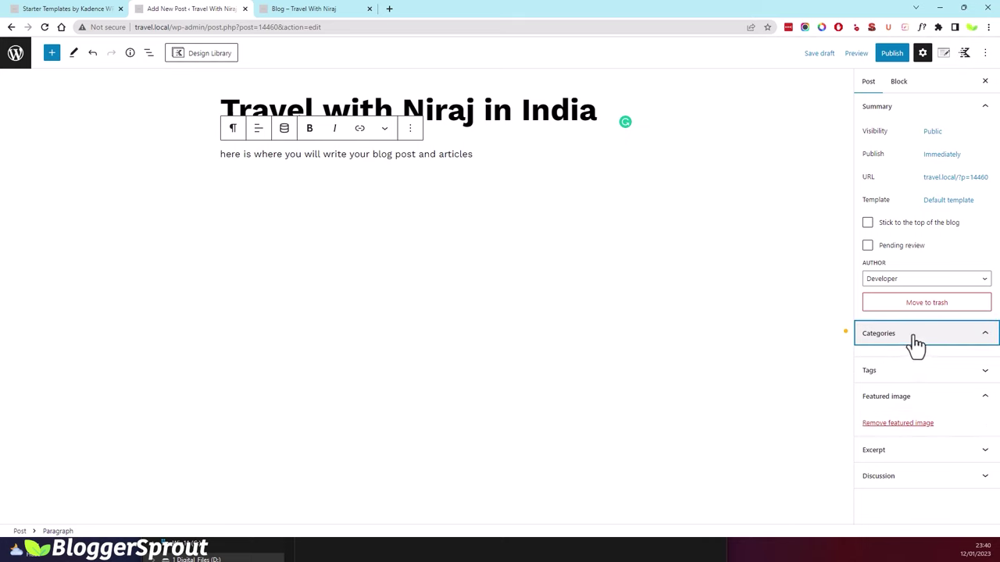
pyautogui.click(887, 451)
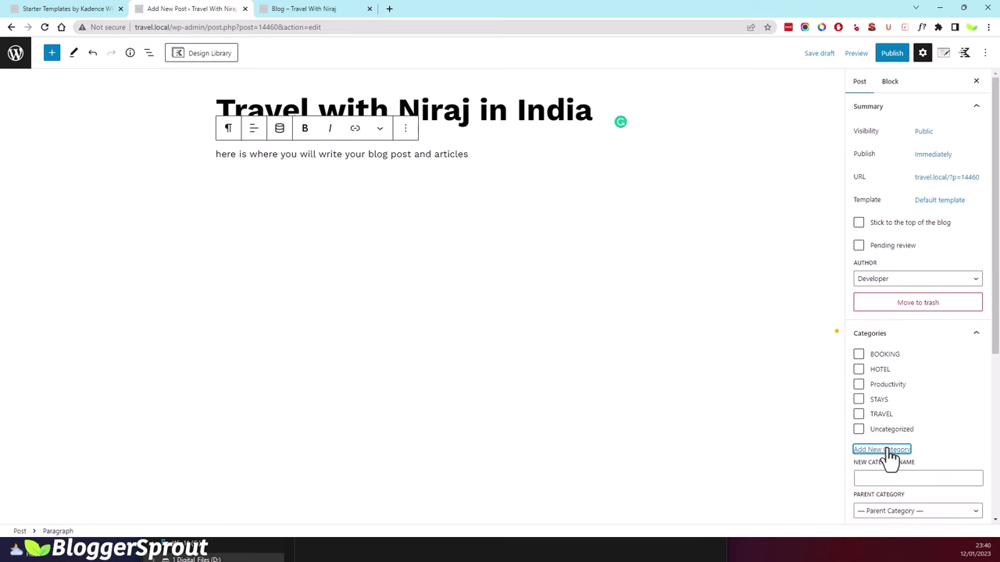
pyautogui.click(886, 479)
pyautogui.write('India')
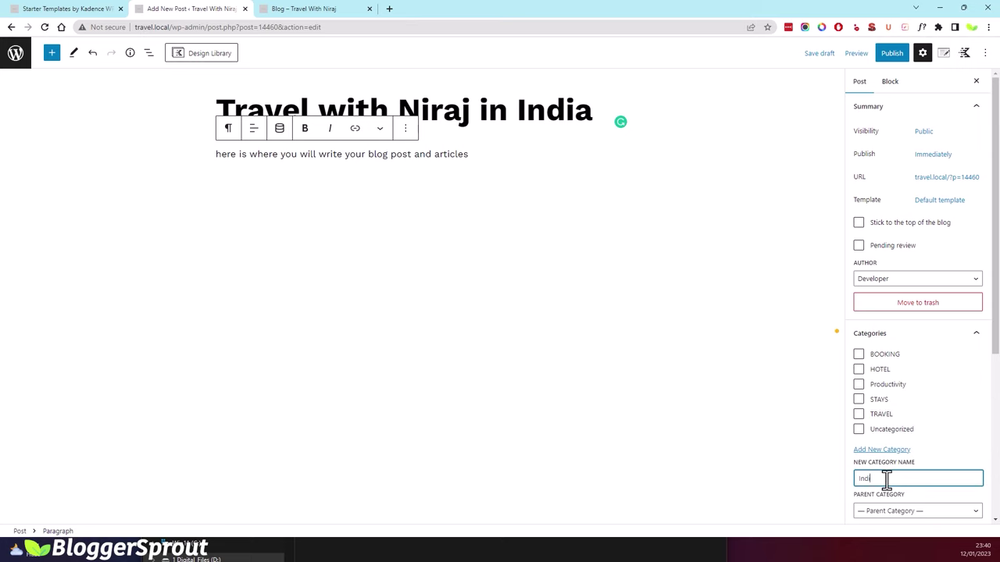
pyautogui.scroll(-2, 894, 473)
pyautogui.click(889, 439)
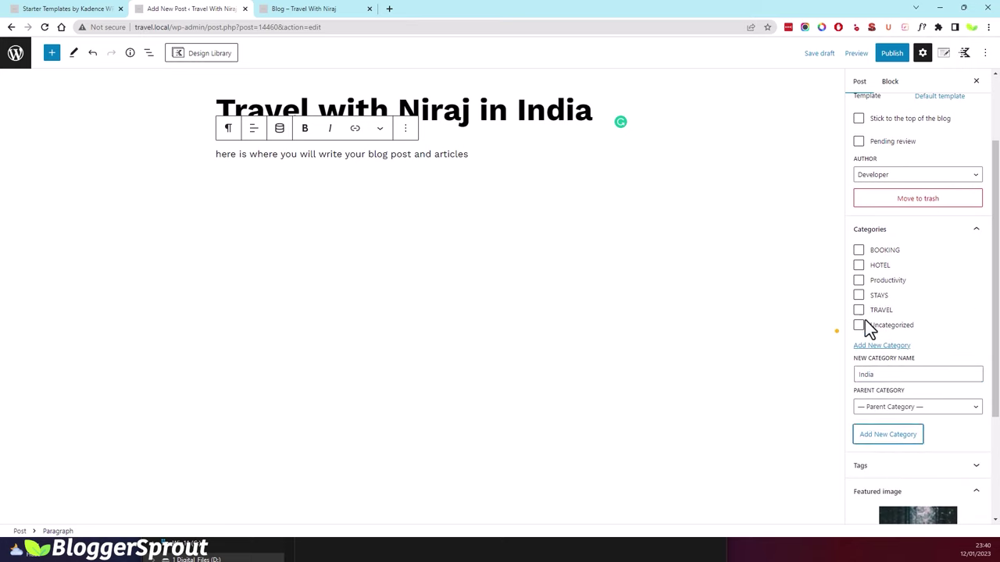
pyautogui.click(860, 312)
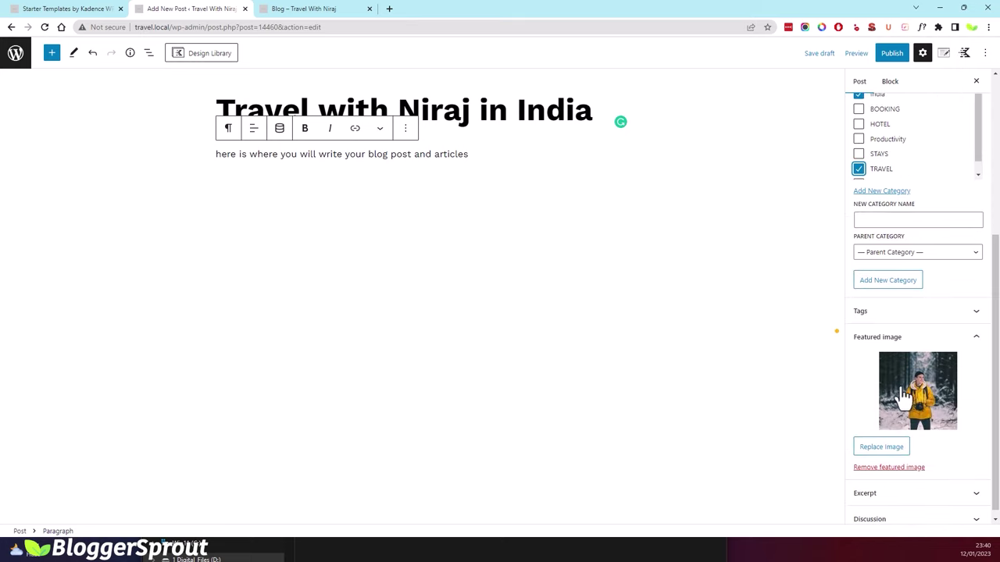
pyautogui.scroll(2, 921, 418)
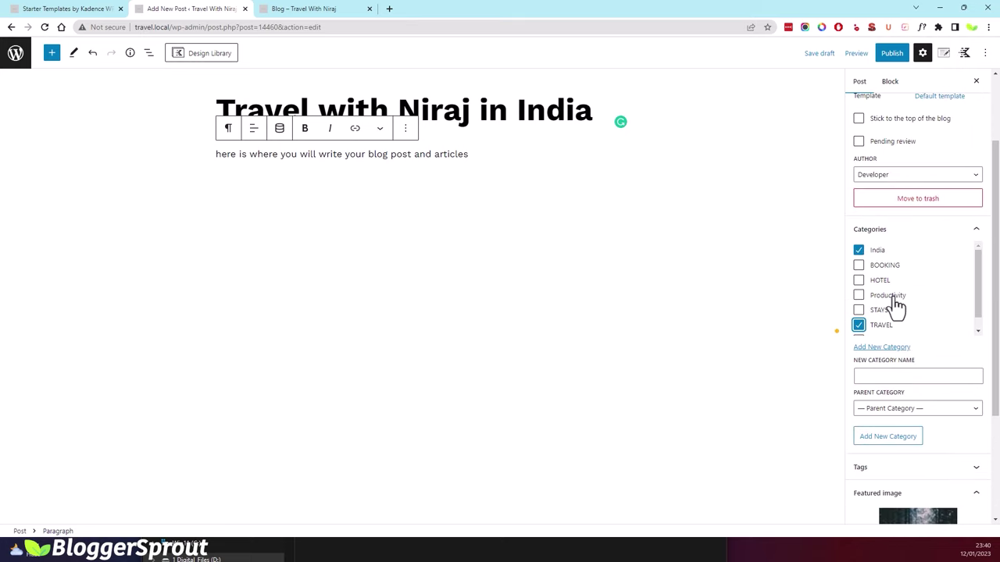
pyautogui.scroll(2, 896, 306)
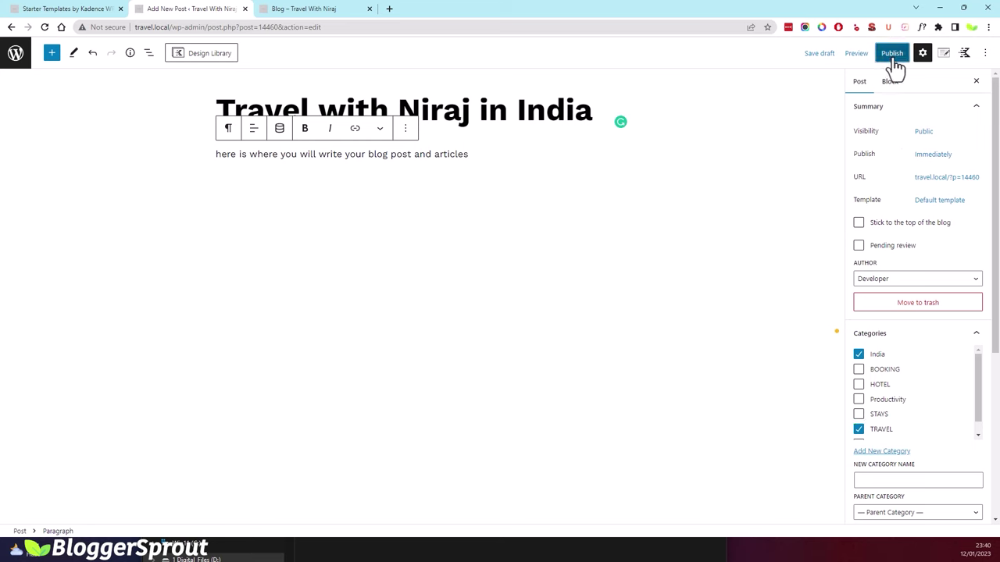
# Review the layout and content of the live sample post "5 Reasons to consider add-ons when you book".
pyautogui.click(313, 8)
pyautogui.scroll(-2, 289, 275)
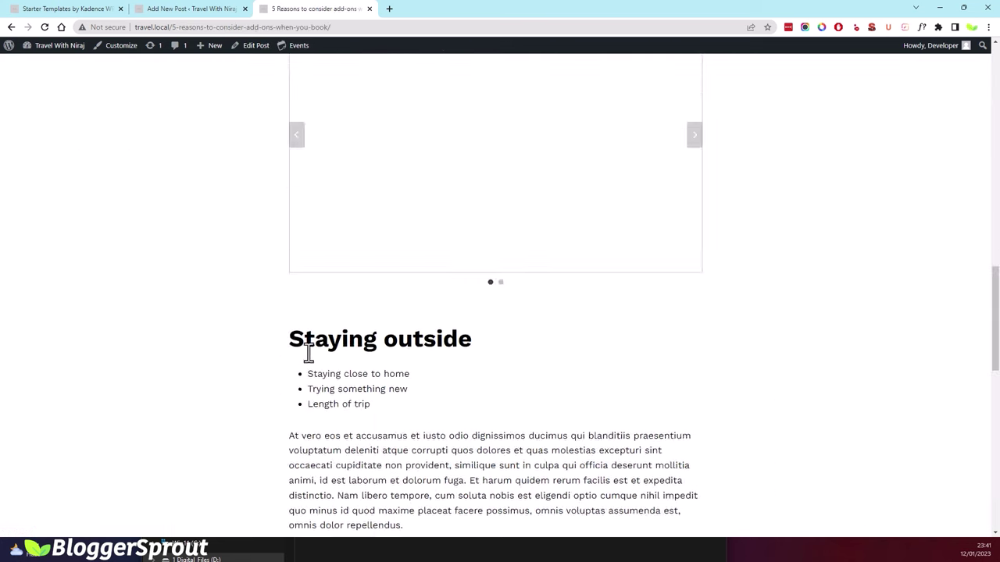
pyautogui.scroll(-10, 321, 408)
pyautogui.scroll(5, 328, 409)
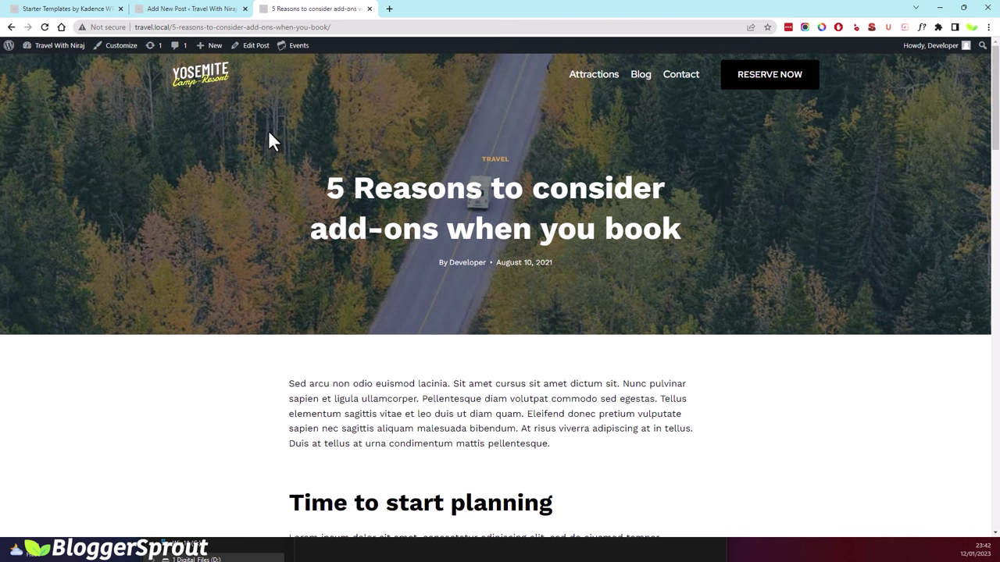
# Leave the post editor for the installed plugins list and activate Akismet Anti-Spam.
pyautogui.click(195, 9)
pyautogui.click(16, 52)
pyautogui.moveTo(29, 273)
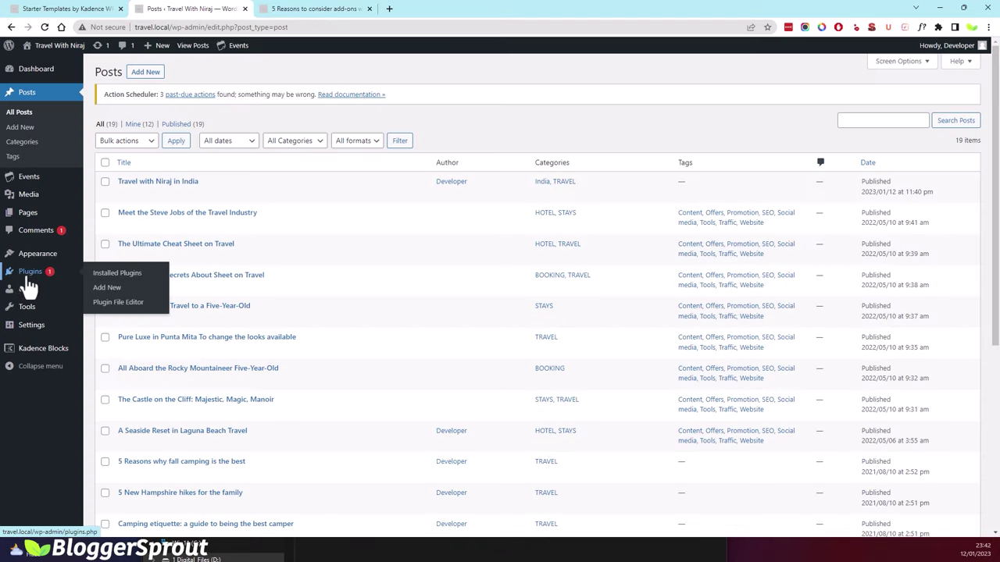
pyautogui.click(108, 275)
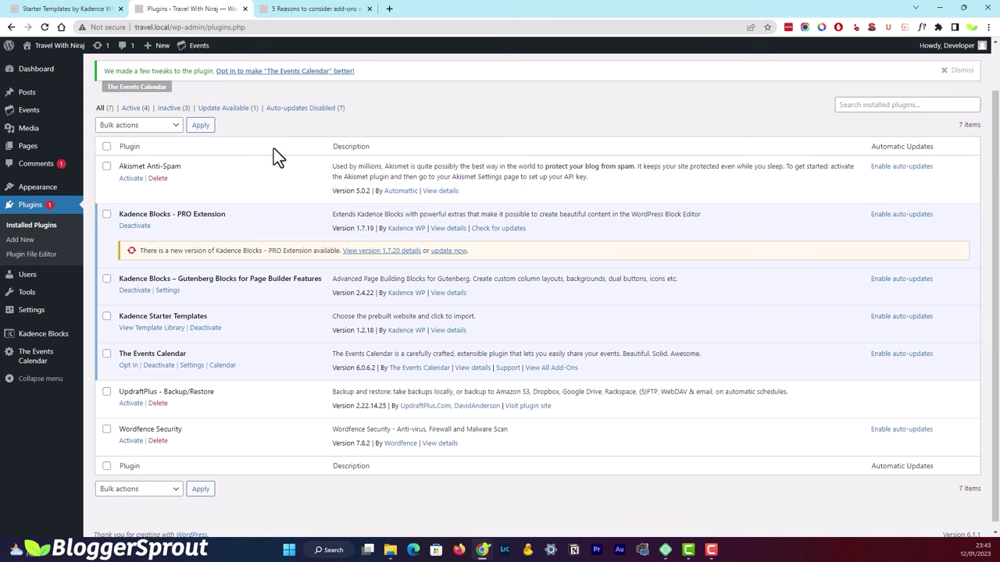
pyautogui.click(130, 178)
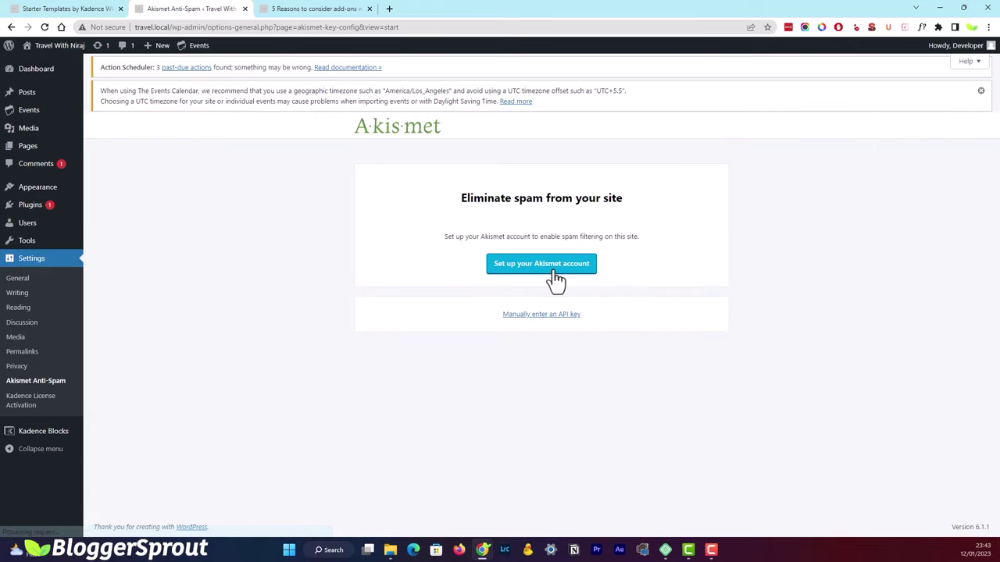
# Start the Akismet account setup with the Personal plan at $0 per year, and return to the site's Akismet settings.
pyautogui.click(555, 273)
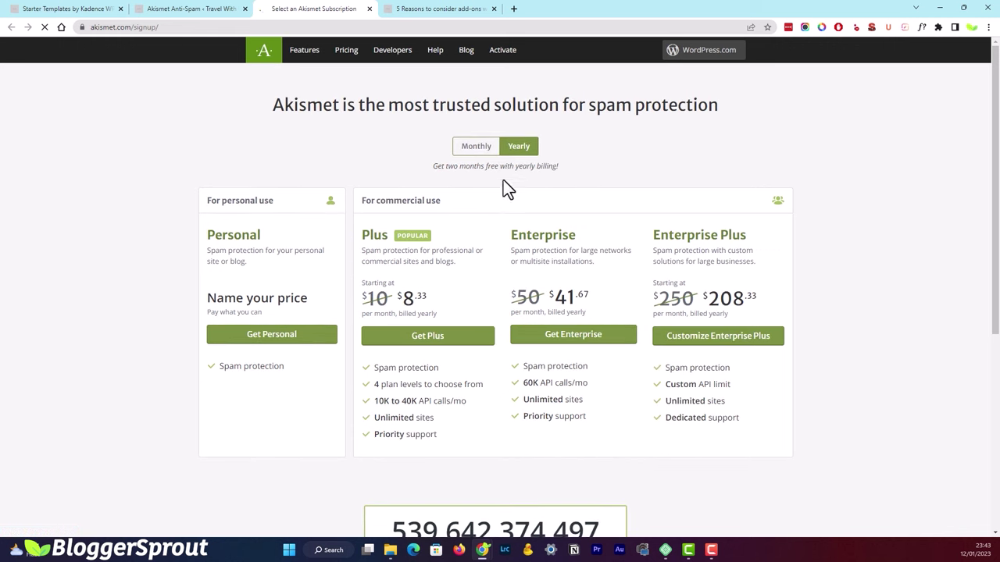
pyautogui.scroll(-2, 294, 338)
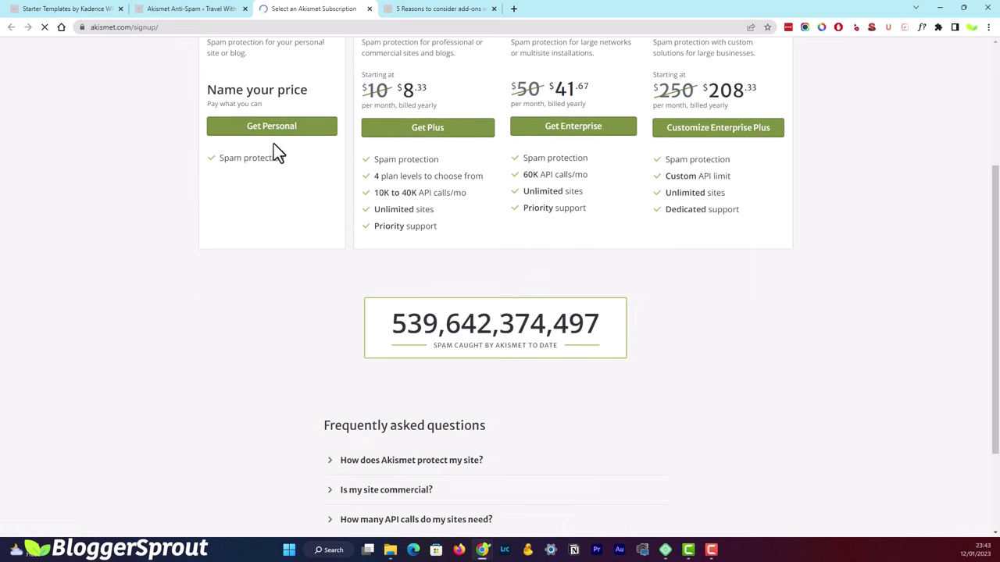
pyautogui.scroll(1, 260, 196)
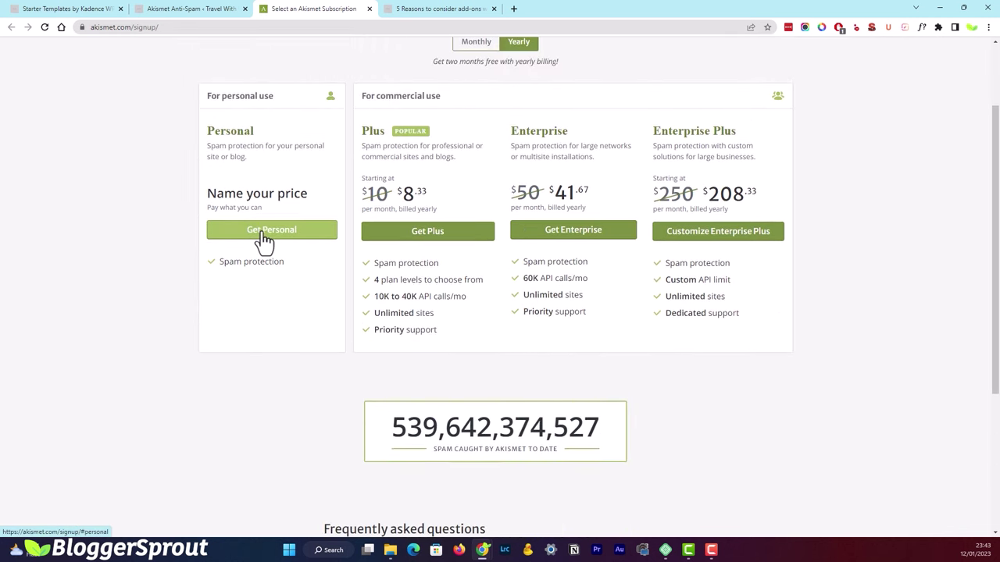
pyautogui.click(266, 235)
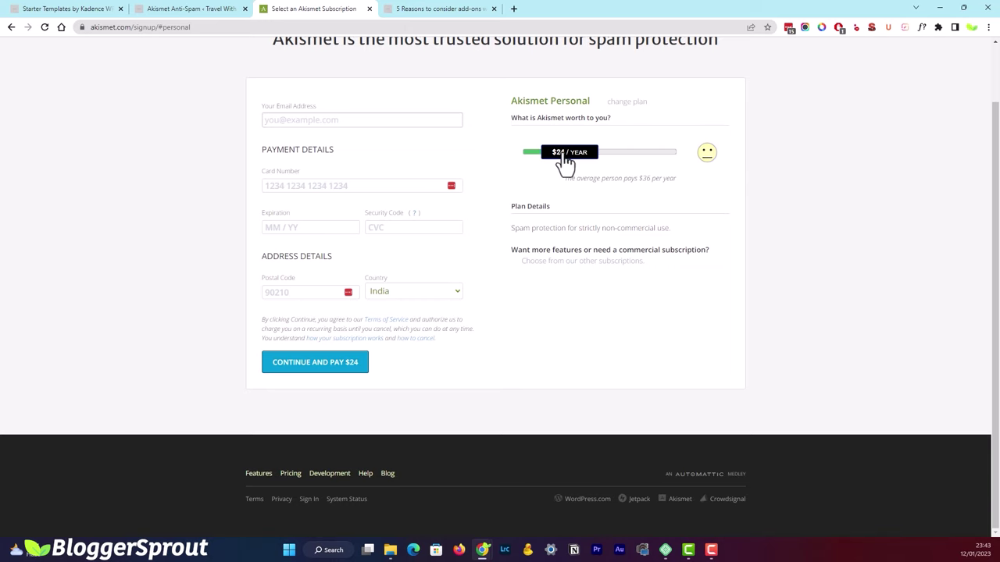
pyautogui.moveTo(564, 160); pyautogui.dragTo(508, 151)
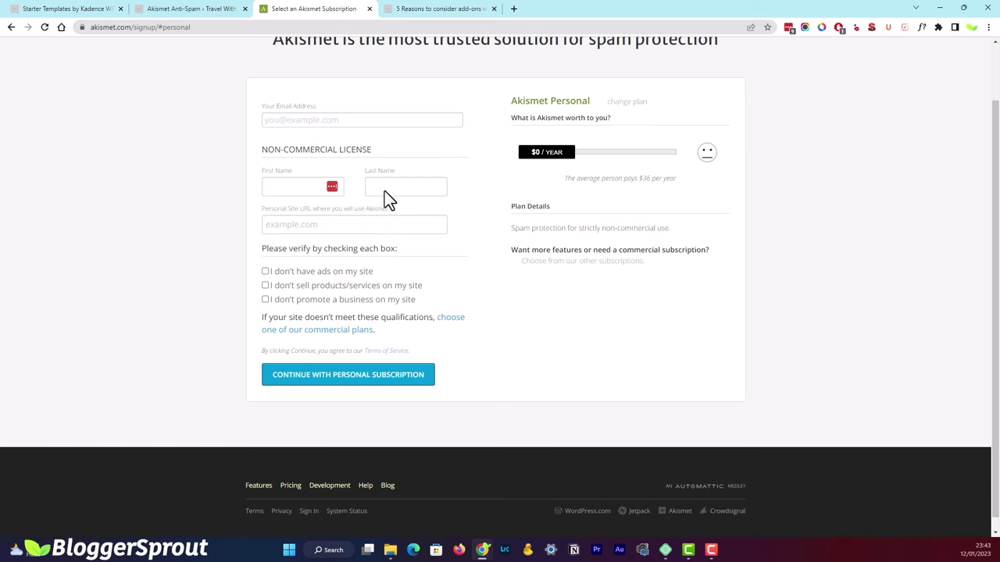
pyautogui.click(182, 9)
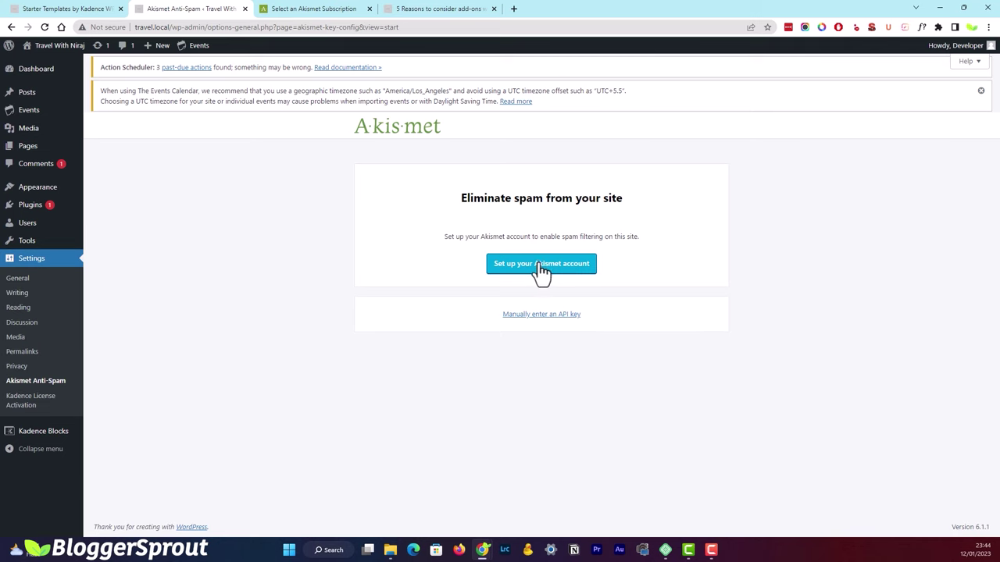
pyautogui.click(311, 9)
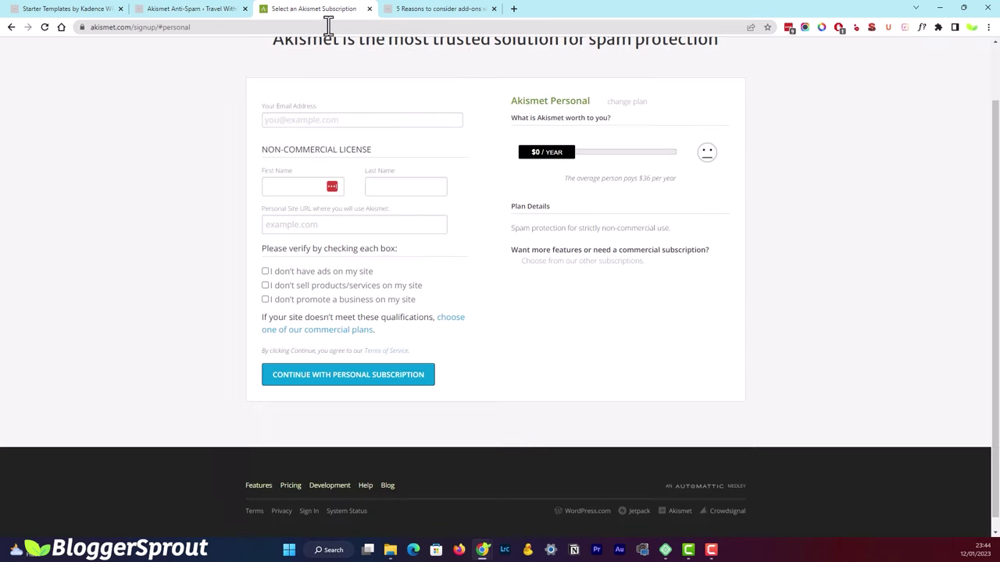
pyautogui.click(191, 10)
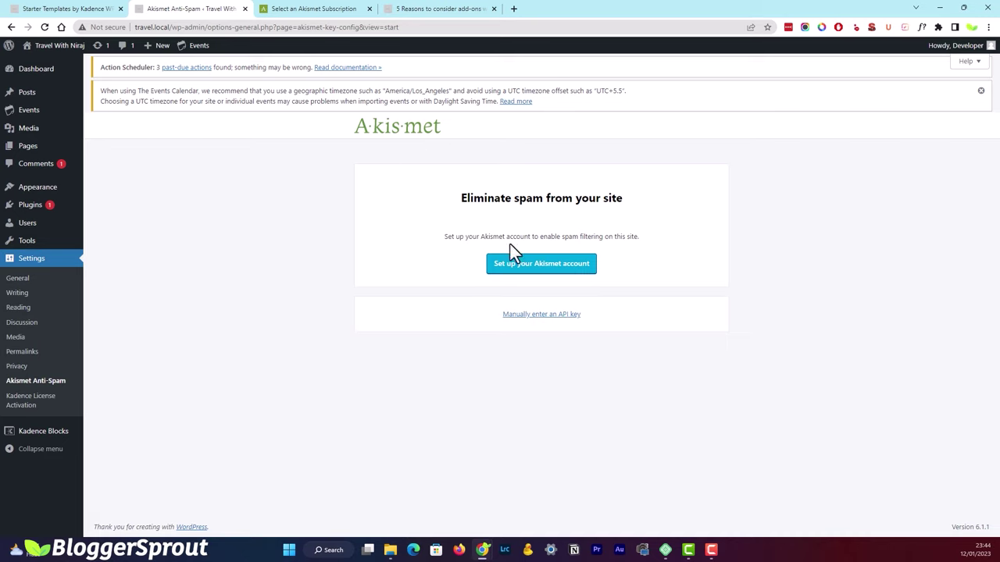
# Reopen the installed plugins list and examine the description of Wordfence Security.
pyautogui.moveTo(33, 213)
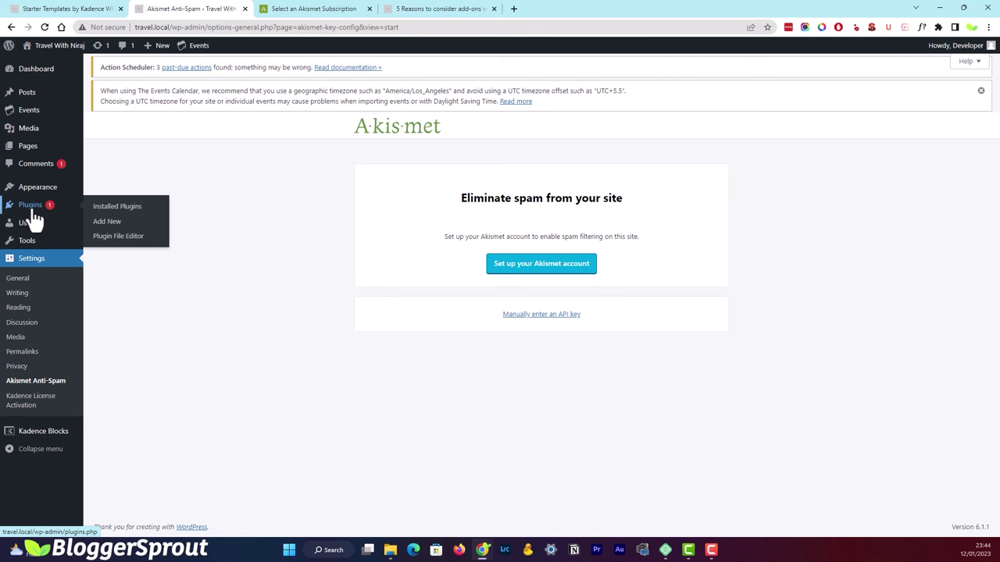
pyautogui.click(120, 211)
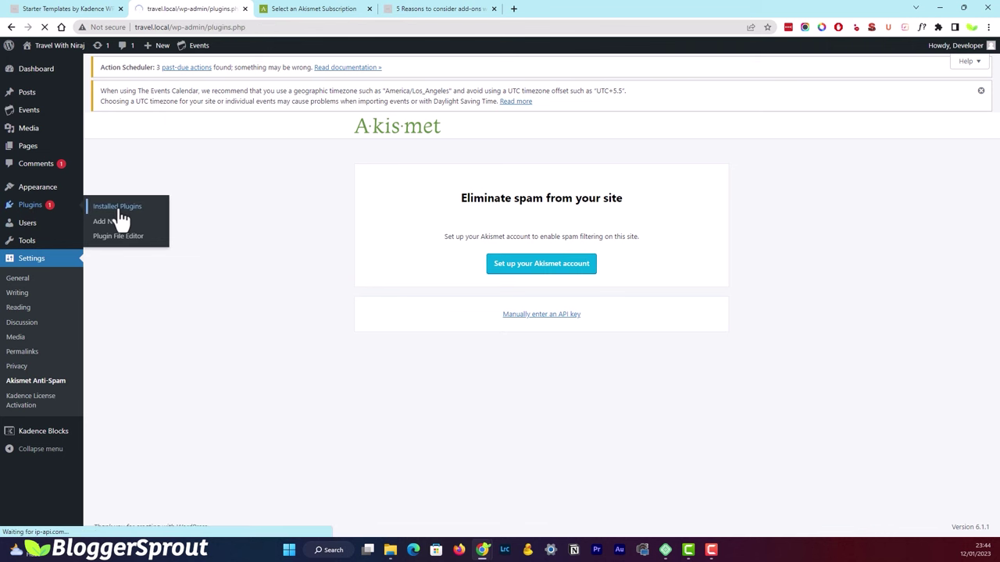
pyautogui.scroll(-2, 245, 276)
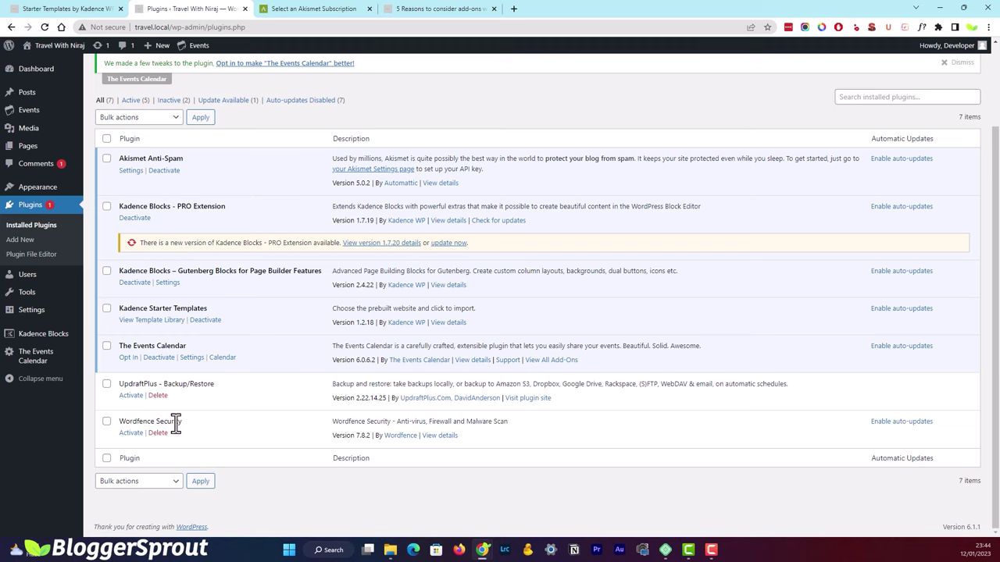
pyautogui.moveTo(394, 422); pyautogui.dragTo(460, 422)
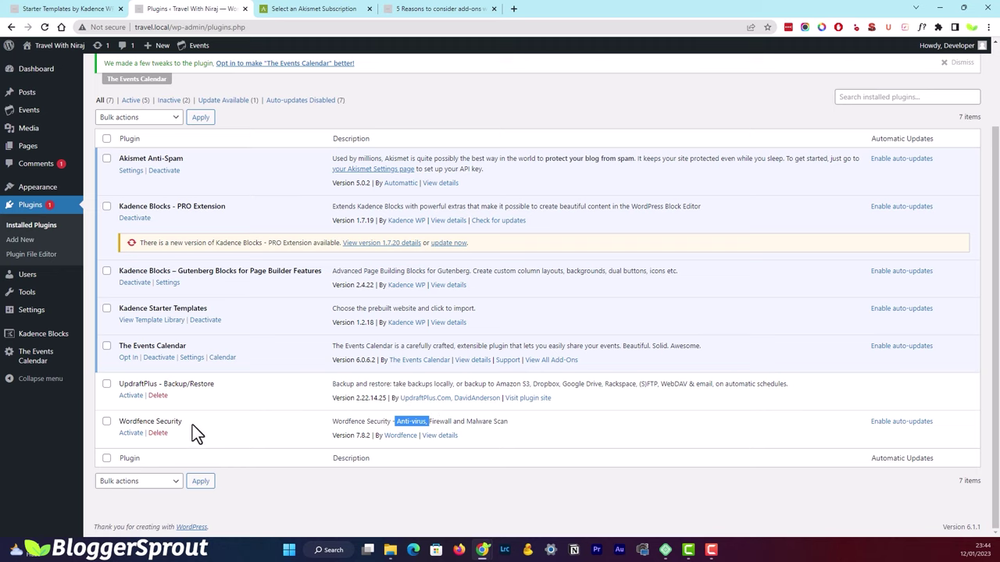
# Activate the Wordfence Security plugin and return to the installed plugins list without getting a licence.
pyautogui.click(132, 432)
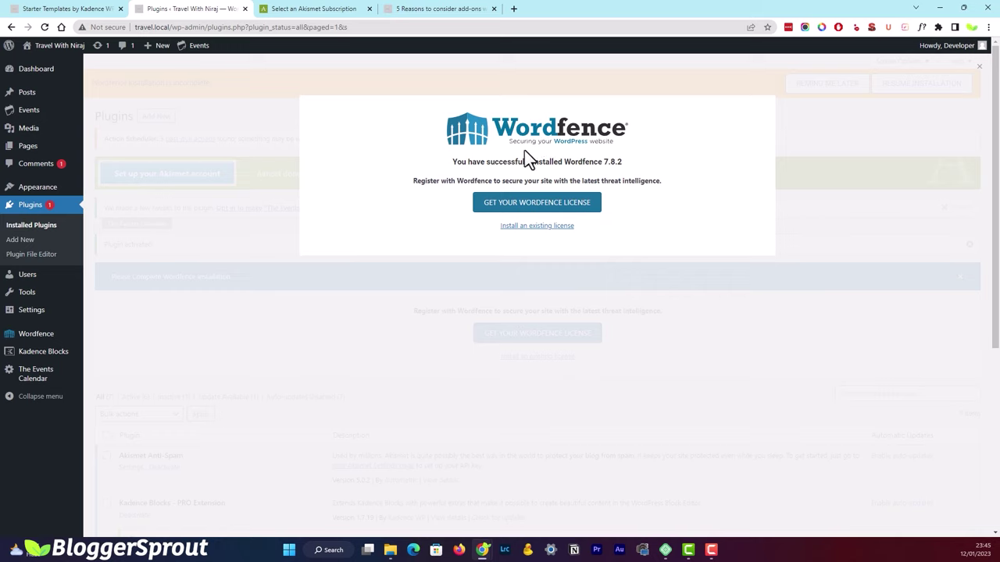
pyautogui.click(25, 230)
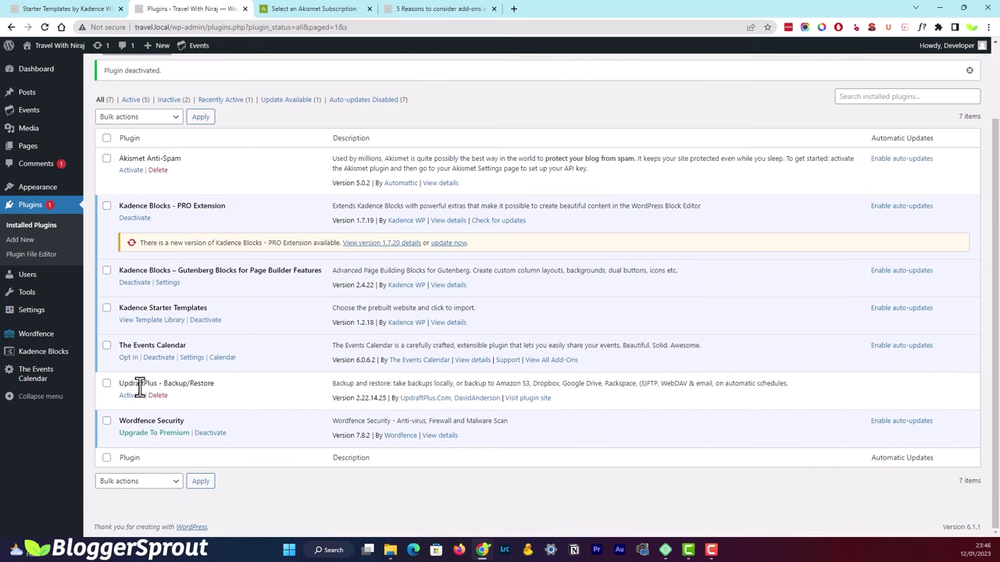
# Activate the UpdraftPlus - Backup/Restore plugin and dismiss its welcome pop-up.
pyautogui.moveTo(118, 384); pyautogui.dragTo(158, 383)
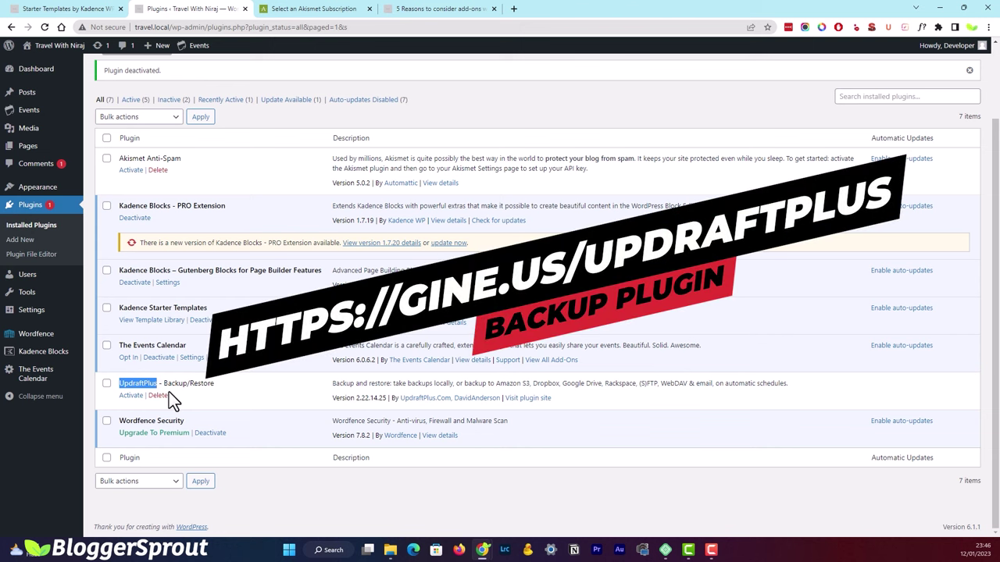
pyautogui.click(280, 514)
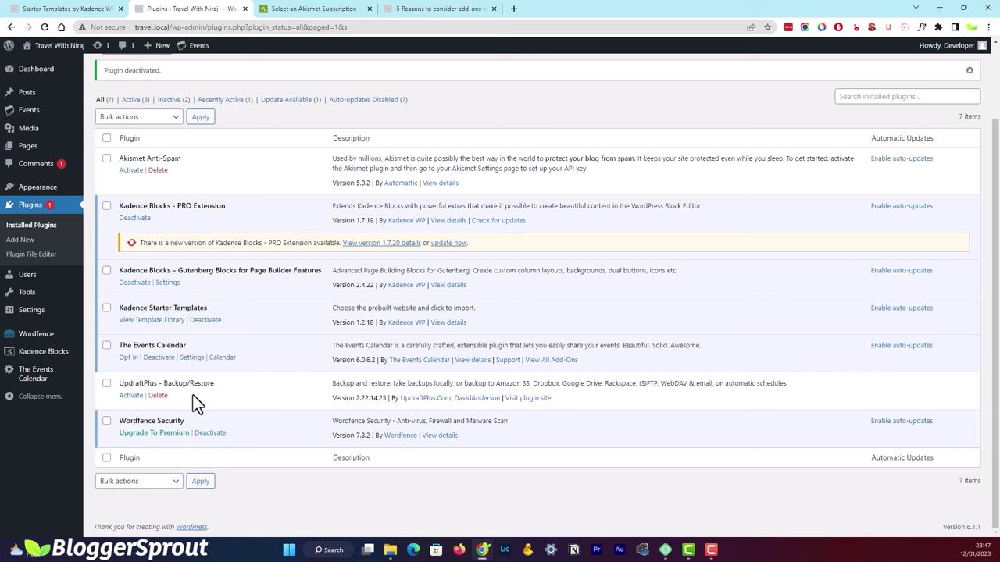
pyautogui.click(130, 396)
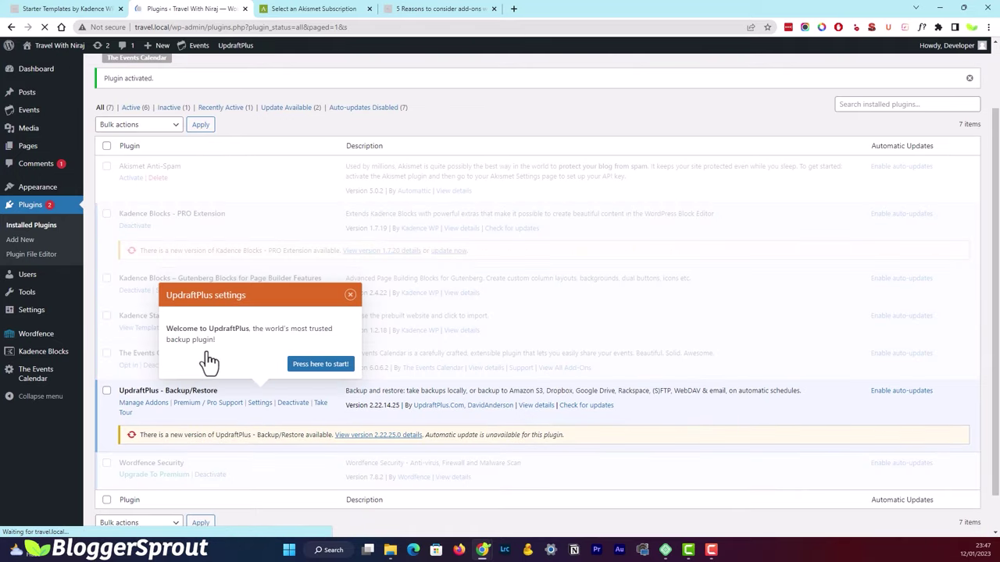
pyautogui.scroll(-1, 235, 356)
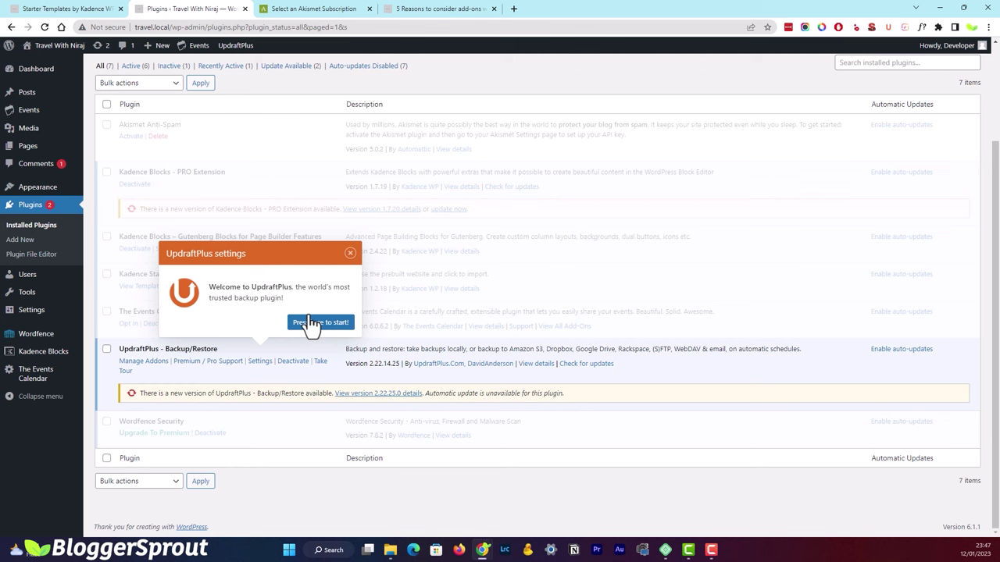
pyautogui.click(351, 256)
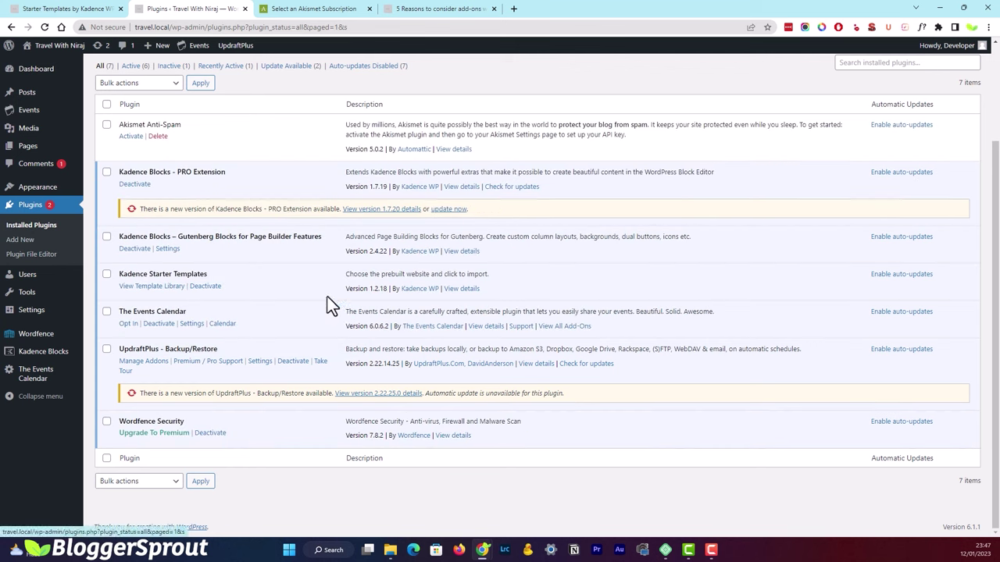
pyautogui.scroll(2, 245, 417)
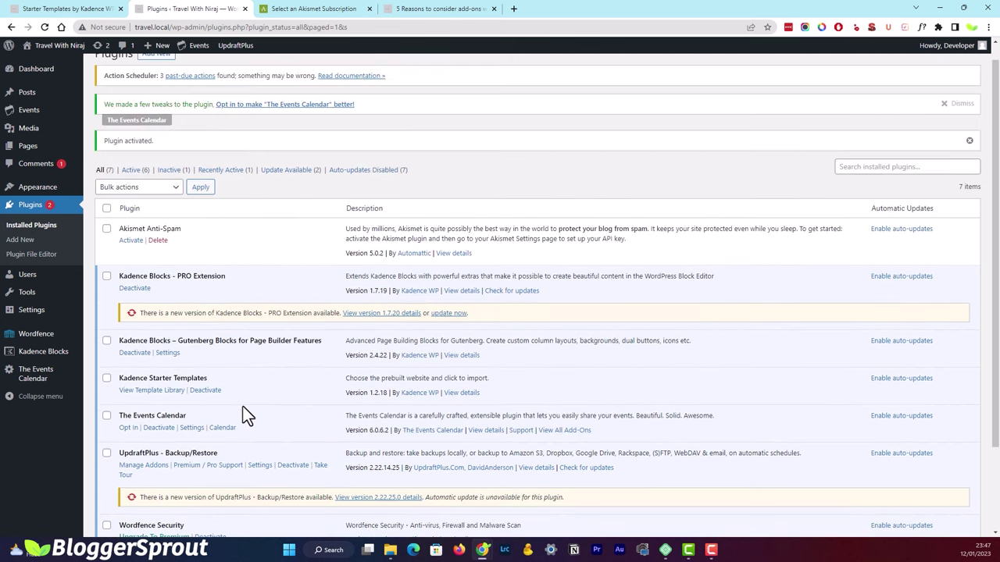
pyautogui.scroll(1, 244, 416)
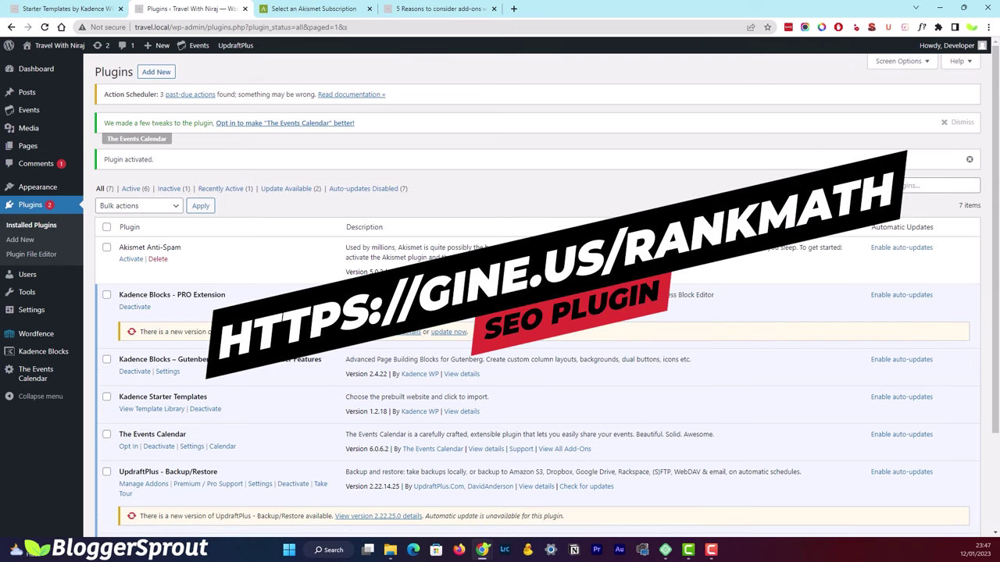
# Open the Rank Math website in the browser and review its homepage.
pyautogui.click(513, 9)
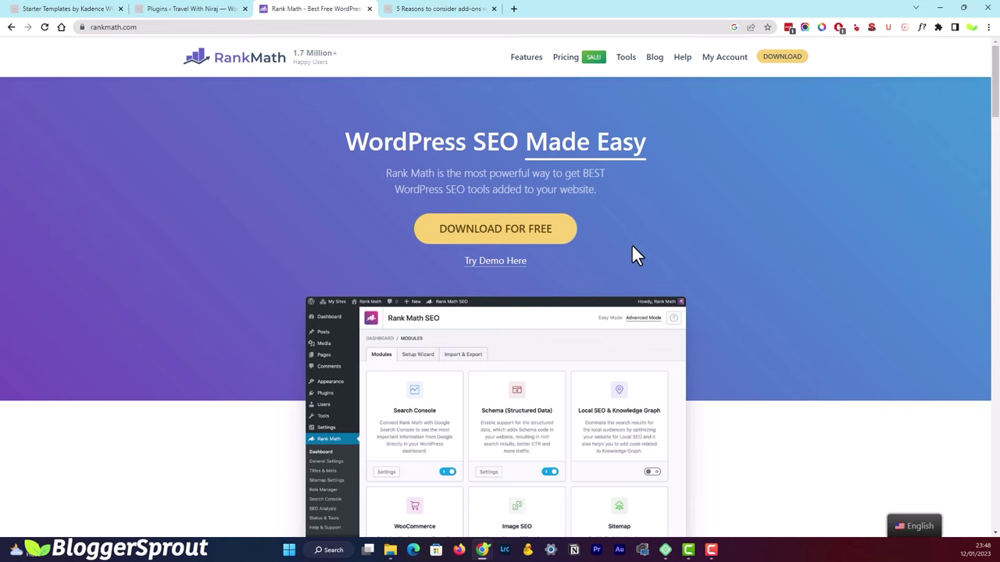
pyautogui.scroll(-1, 632, 247)
pyautogui.scroll(-3, 621, 255)
pyautogui.scroll(3, 621, 255)
pyautogui.scroll(-3, 621, 255)
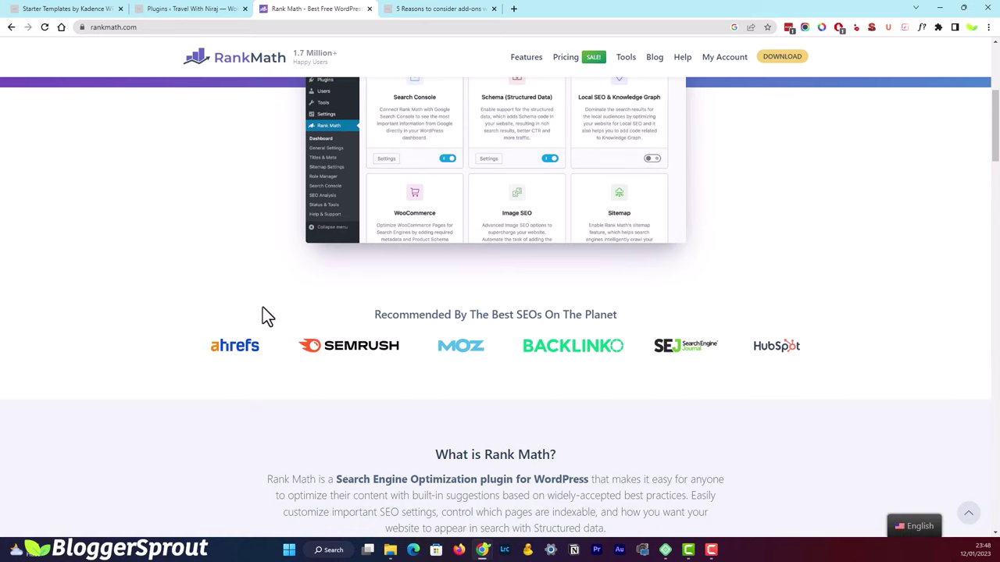
pyautogui.scroll(4, 524, 352)
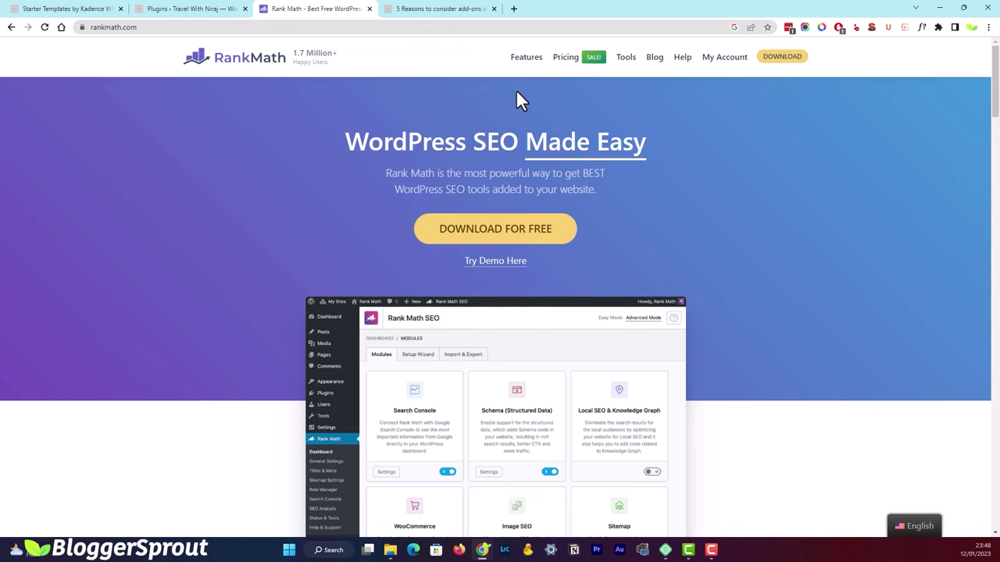
# Review Rank Math's pricing plans, view the checkout form for the PRO plan, and close it without buying.
pyautogui.click(566, 61)
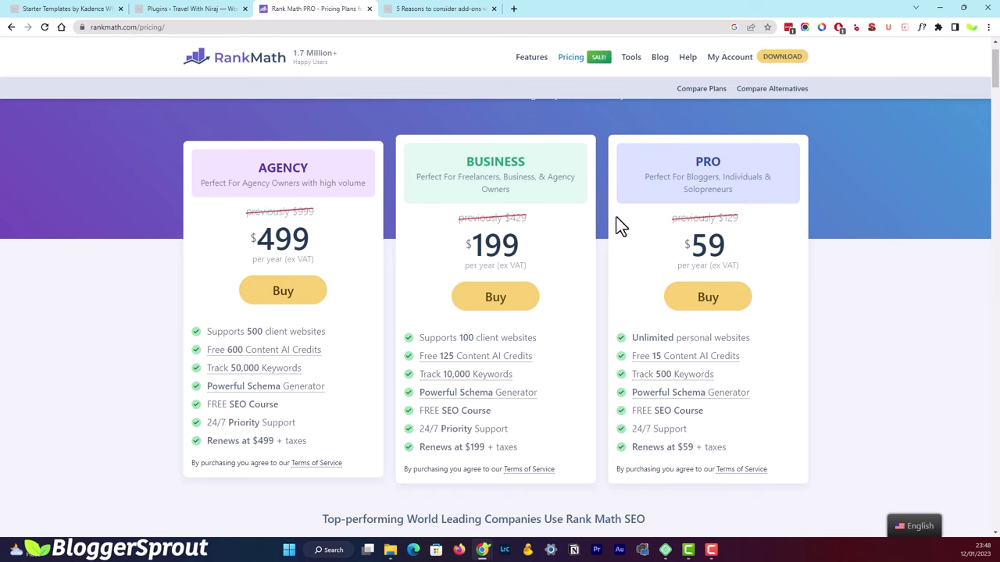
pyautogui.doubleClick(697, 189)
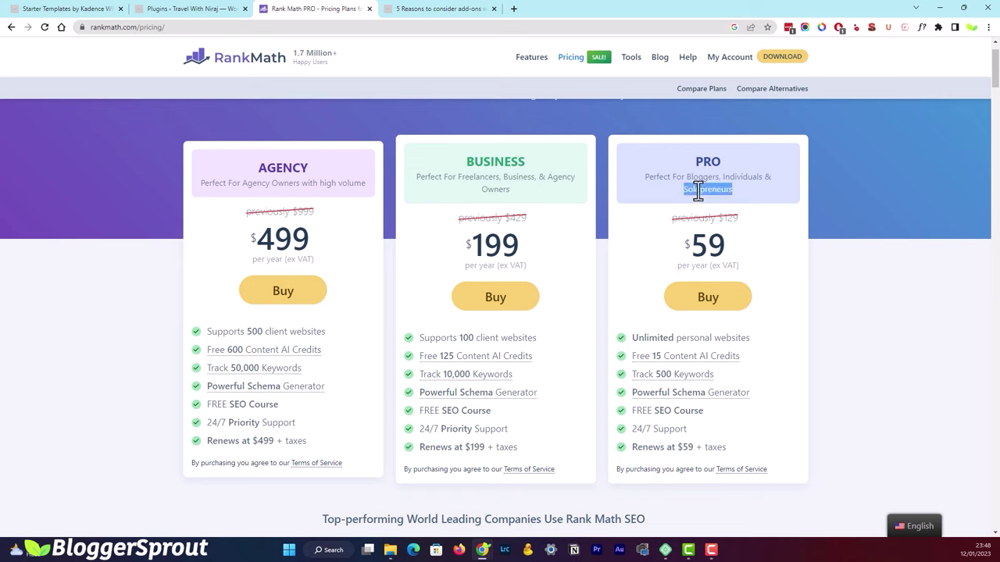
pyautogui.click(712, 301)
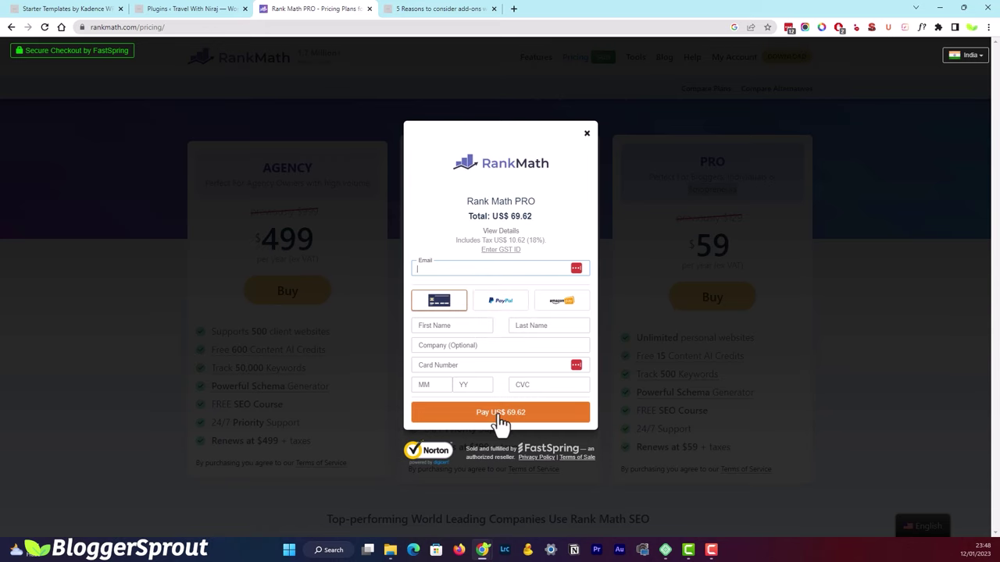
pyautogui.click(586, 134)
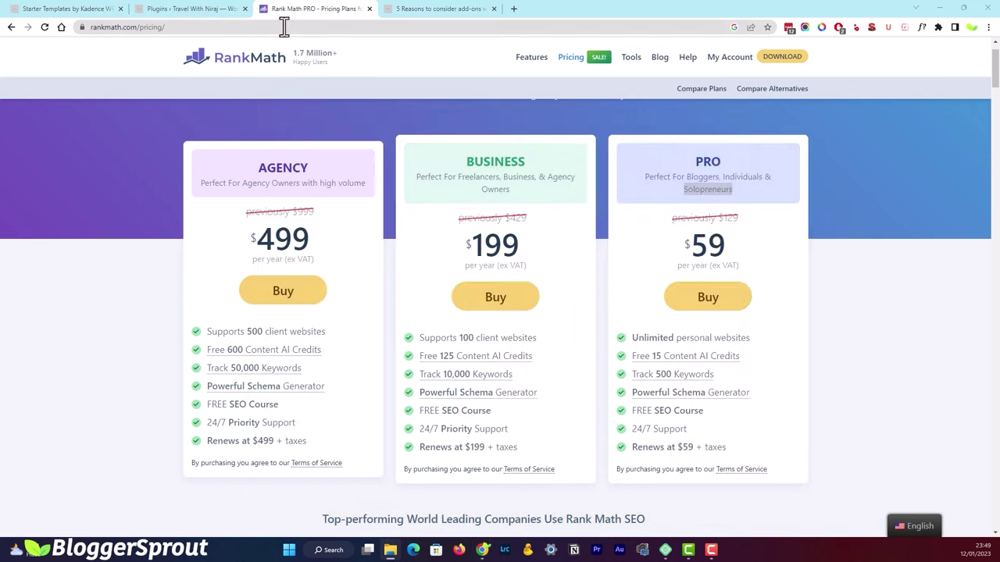
# Install the Rank Math SEO plugin on the site from seo-by-rank-math.1.0.103.1.zip and activate it.
pyautogui.click(216, 9)
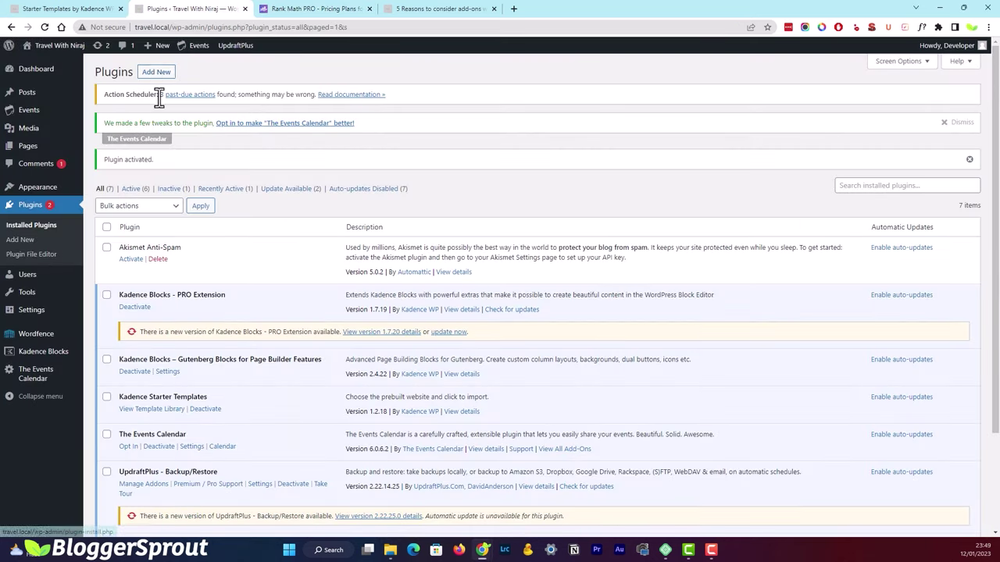
pyautogui.click(156, 71)
pyautogui.click(195, 78)
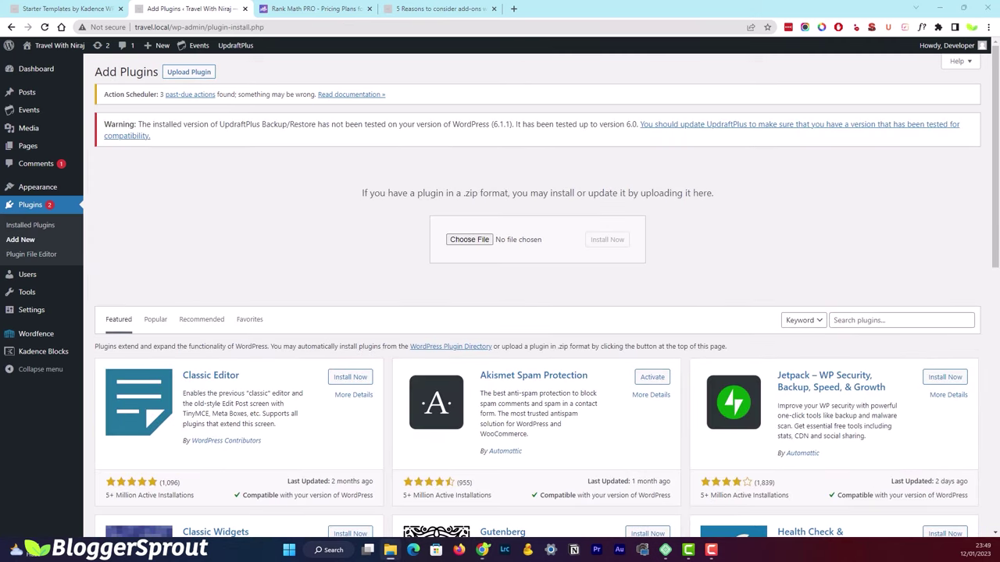
pyautogui.moveTo(360, 187); pyautogui.dragTo(479, 239)
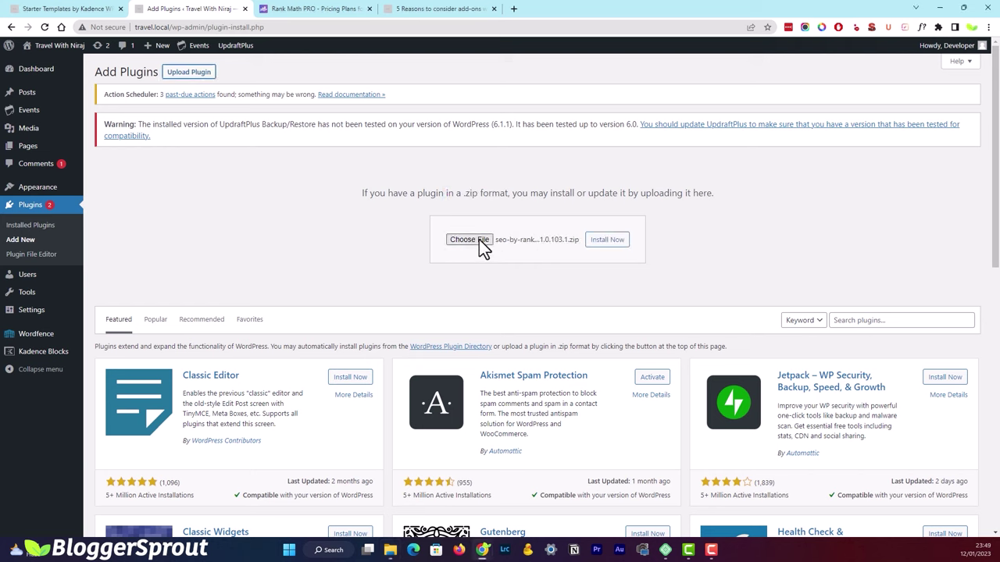
pyautogui.click(606, 242)
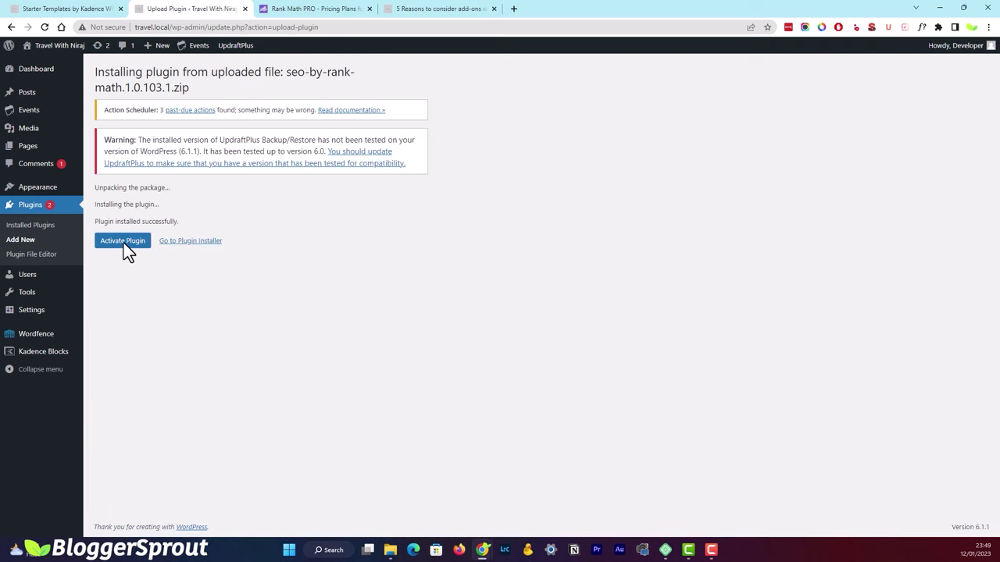
pyautogui.click(123, 242)
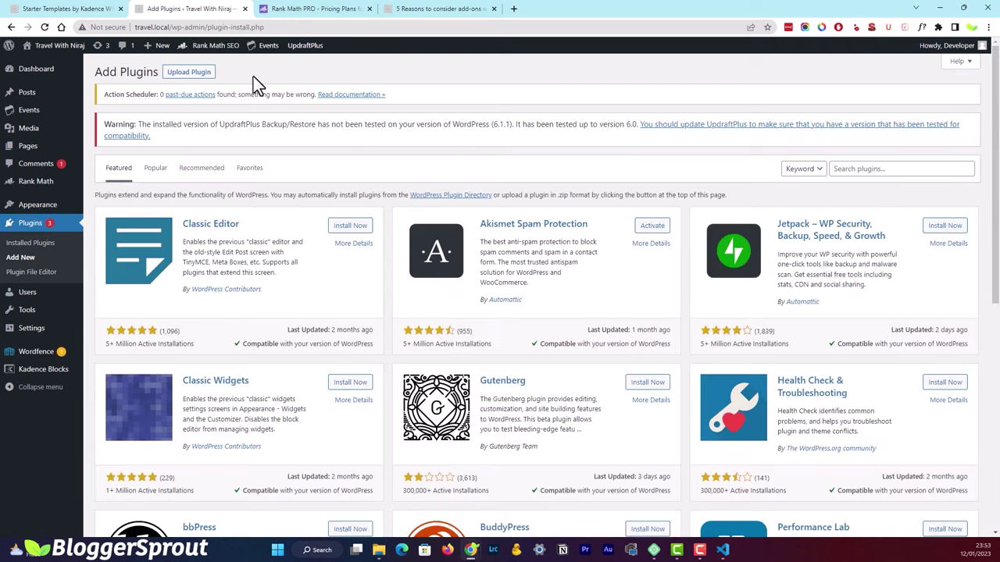
# Upload seo-by-rank-math-pro.zip as a plugin, install it and activate it.
pyautogui.click(202, 76)
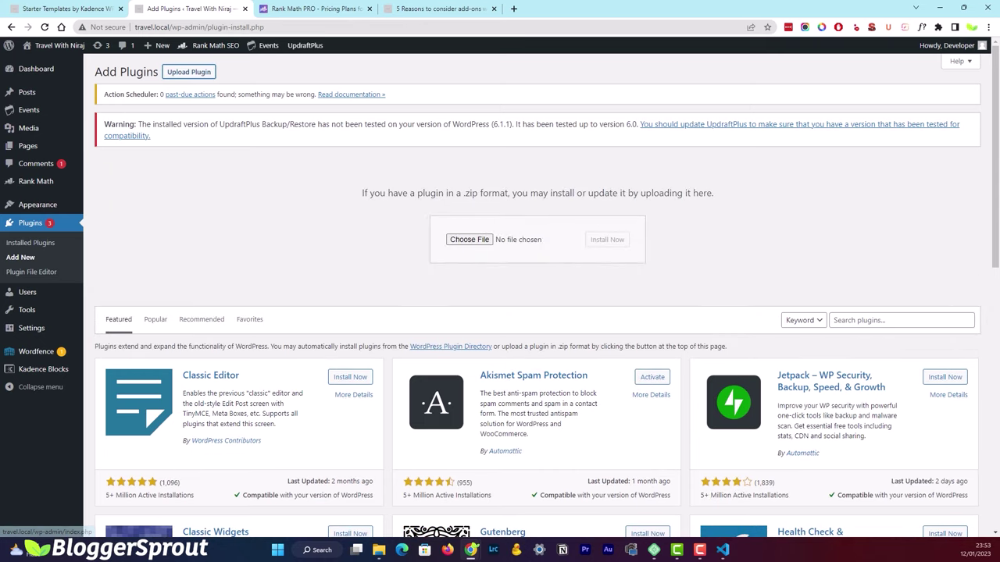
pyautogui.click(379, 550)
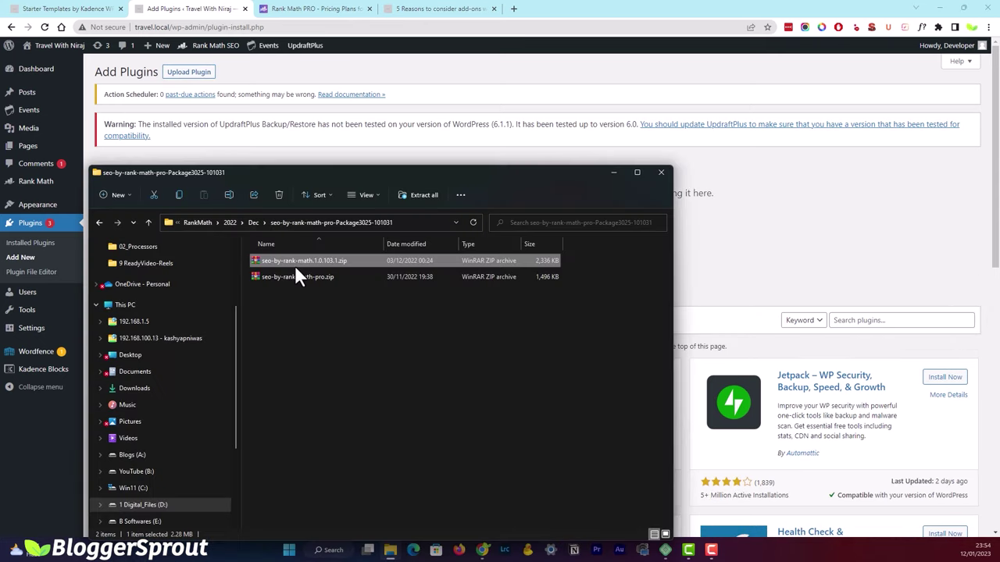
pyautogui.moveTo(437, 176); pyautogui.dragTo(461, 240)
pyautogui.press('Down')
pyautogui.click(603, 242)
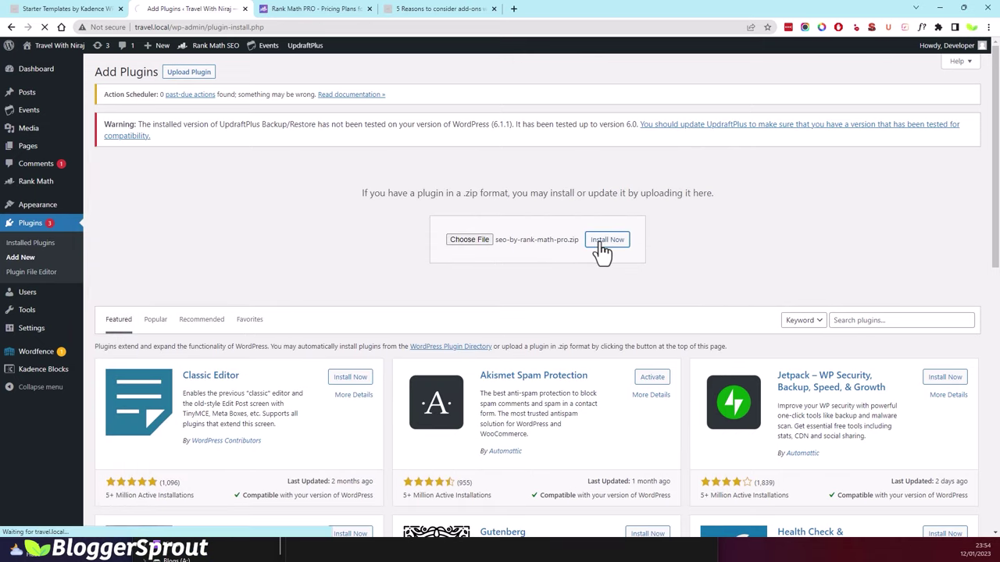
pyautogui.click(131, 228)
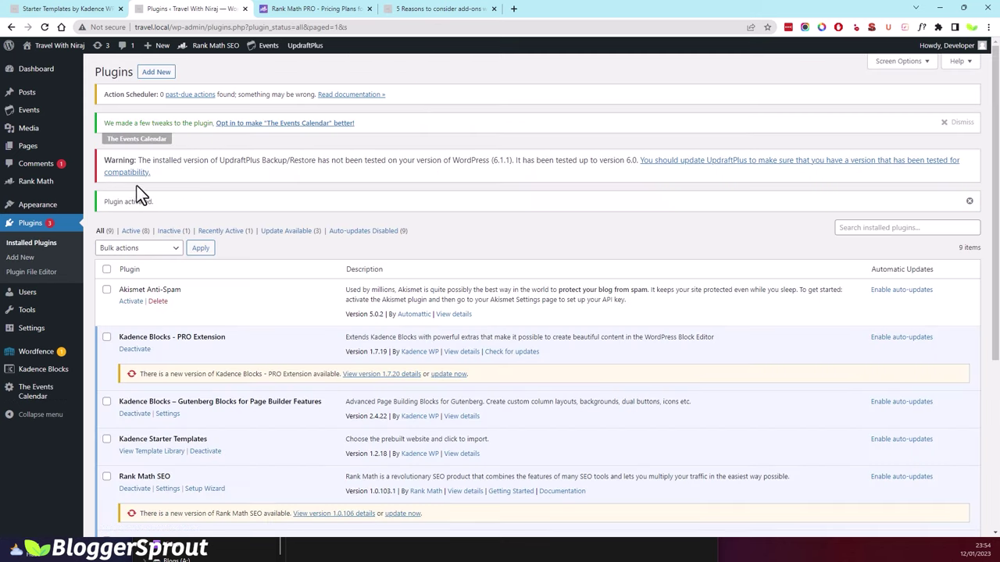
# Visit the live site's homepage in a new browser tab and open the Home page for editing.
pyautogui.moveTo(52, 192)
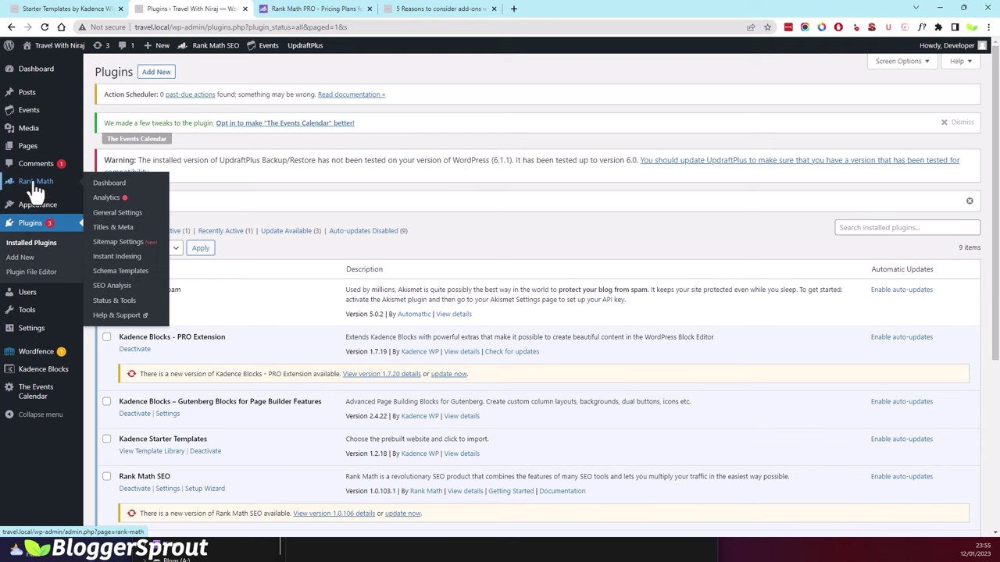
pyautogui.moveTo(59, 58)
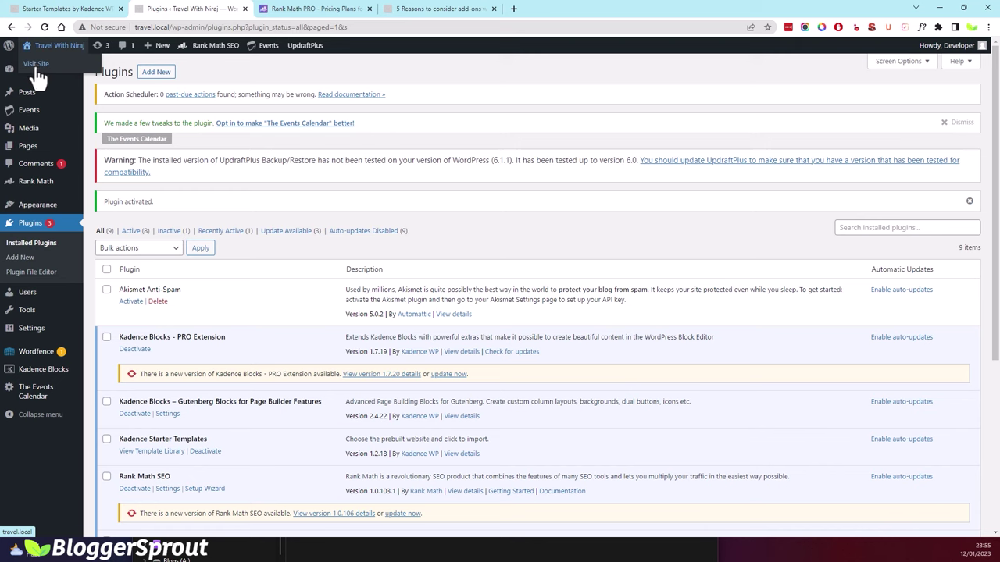
pyautogui.rightClick(38, 65)
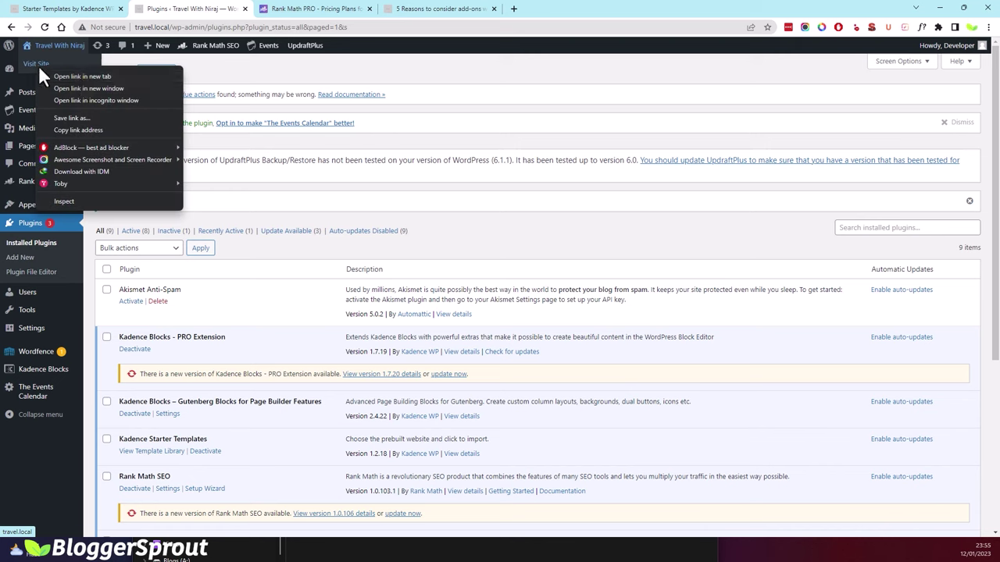
pyautogui.click(80, 75)
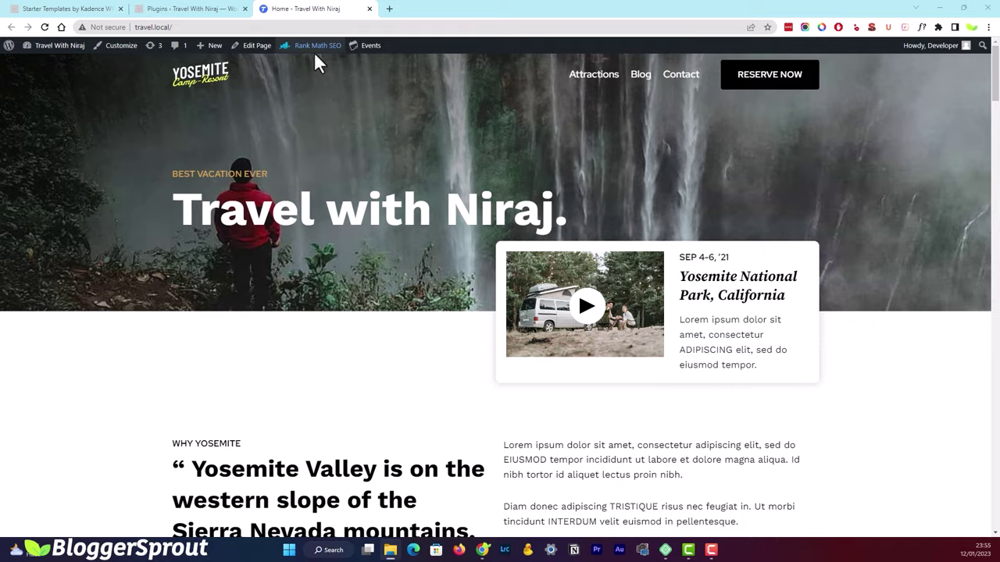
pyautogui.moveTo(316, 60)
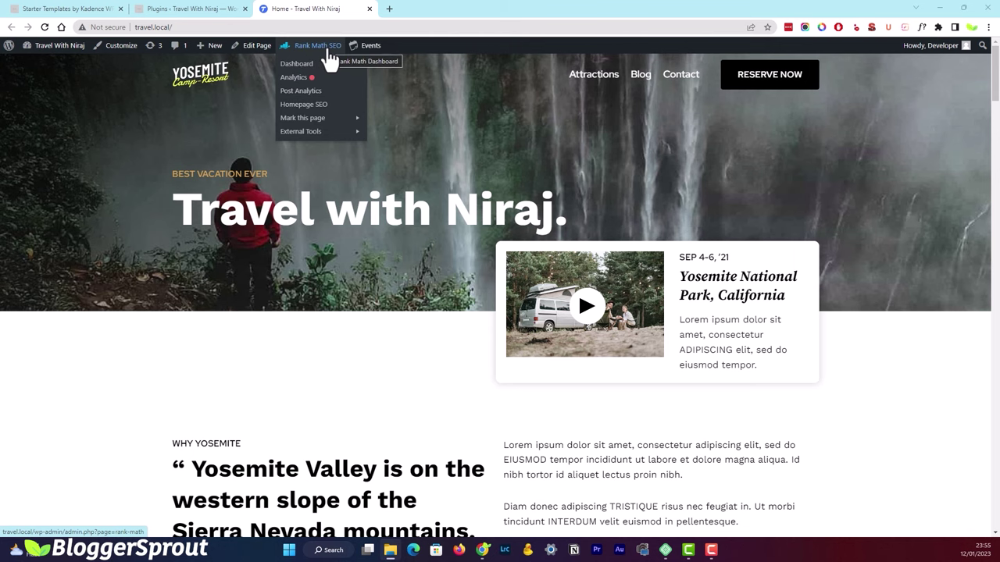
pyautogui.click(255, 54)
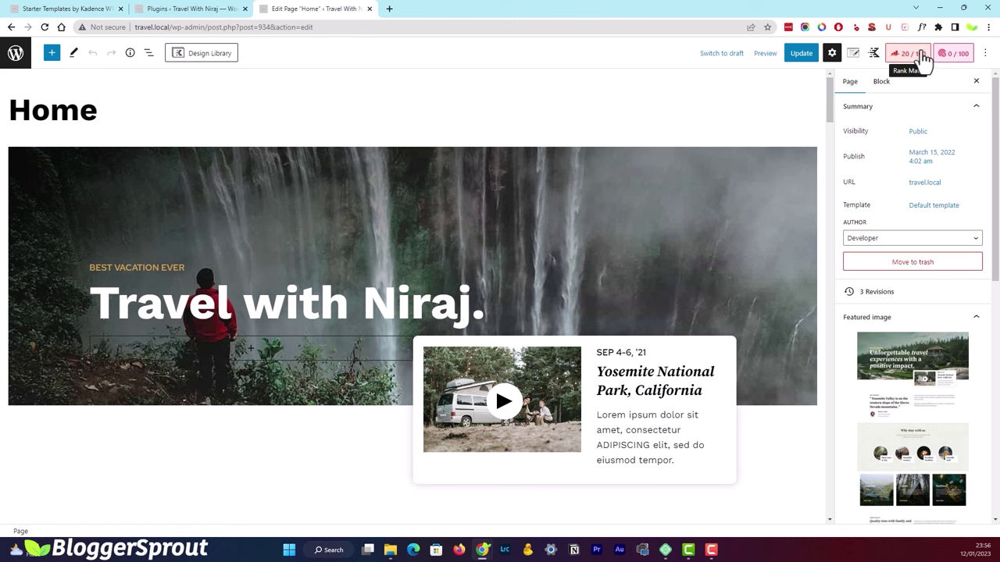
# In the Home page's Rank Math snippet, set the title to the blog's name plus "& Explore India" and describe its owner sharing his story with the world.
pyautogui.click(912, 56)
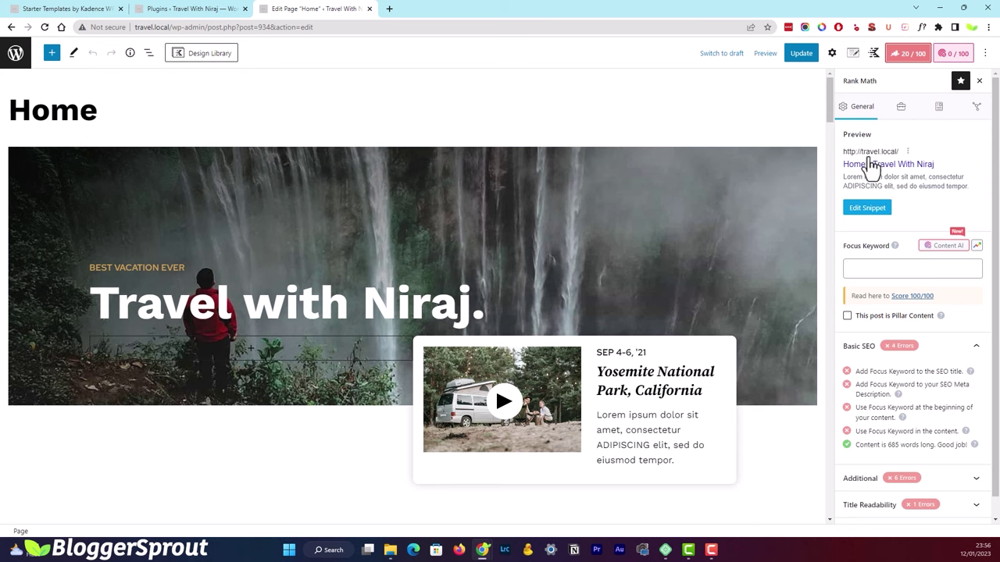
pyautogui.click(872, 211)
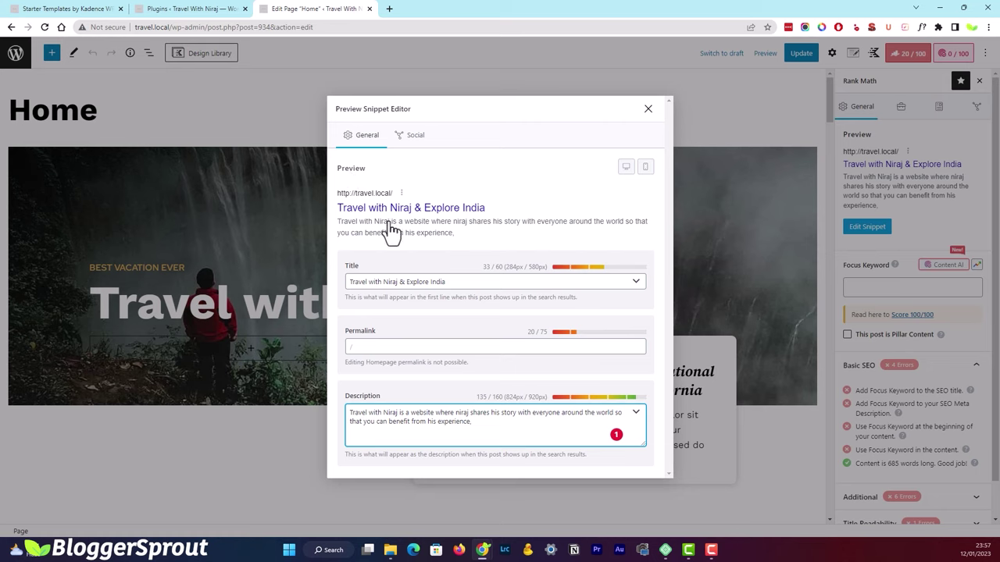
pyautogui.click(648, 109)
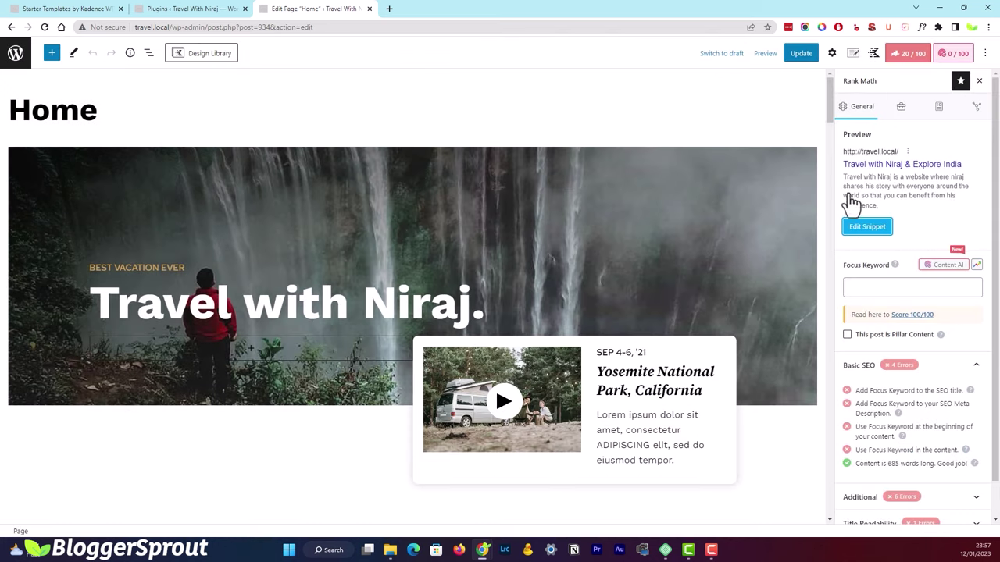
# Add the blog's name as the Home page's Rank Math focus keyword and update the page.
pyautogui.click(870, 288)
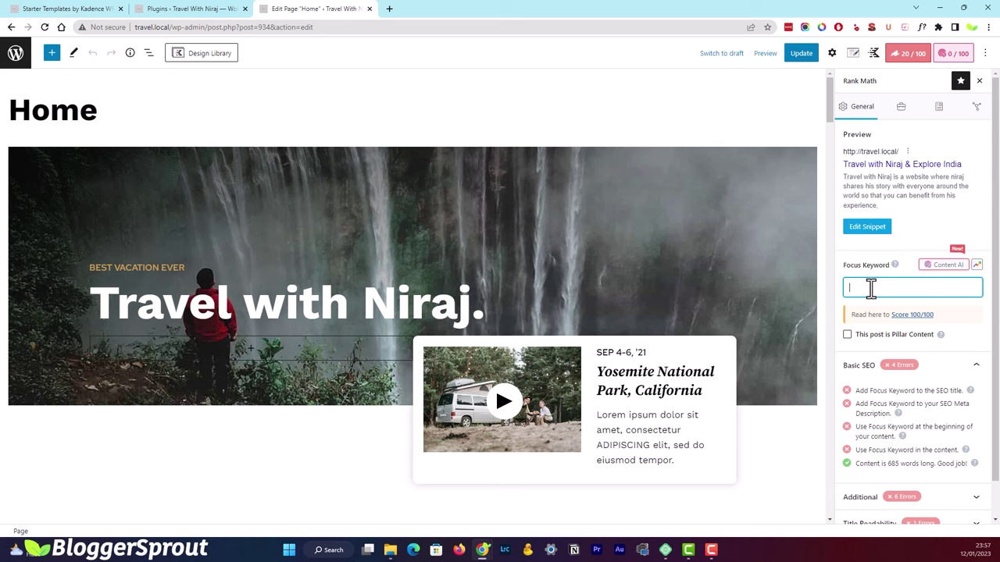
pyautogui.write('Travel with Niraj')
pyautogui.press('Return')
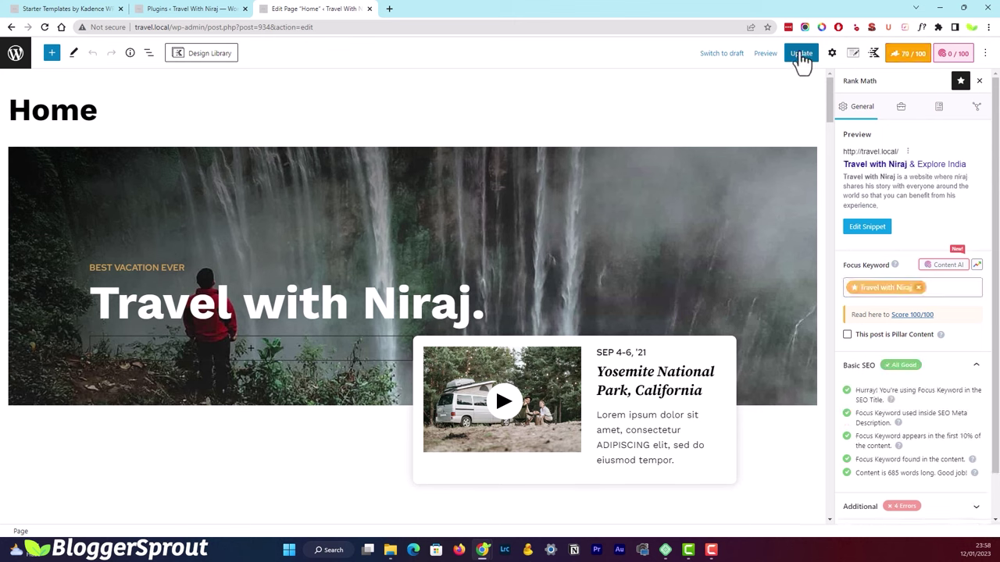
pyautogui.click(801, 55)
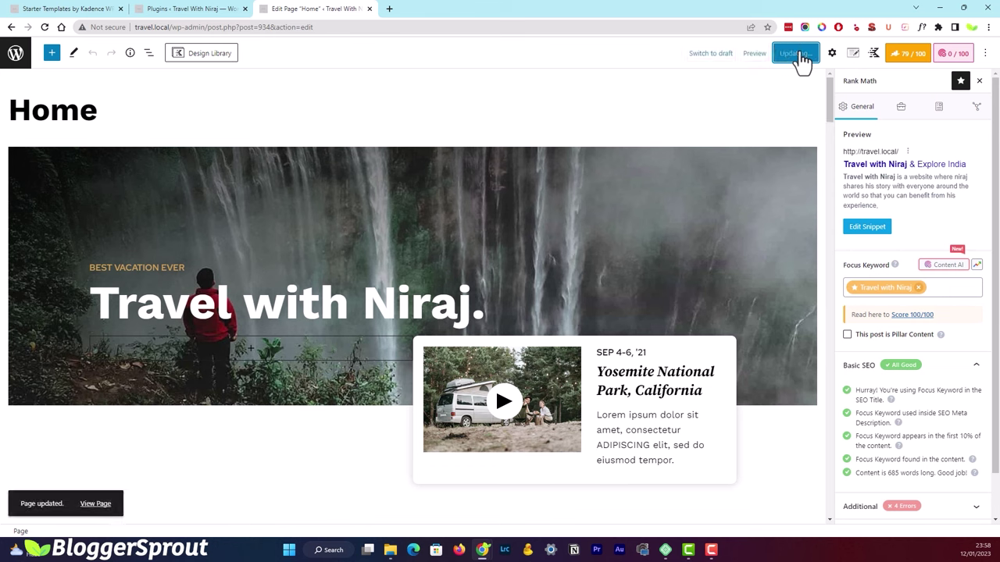